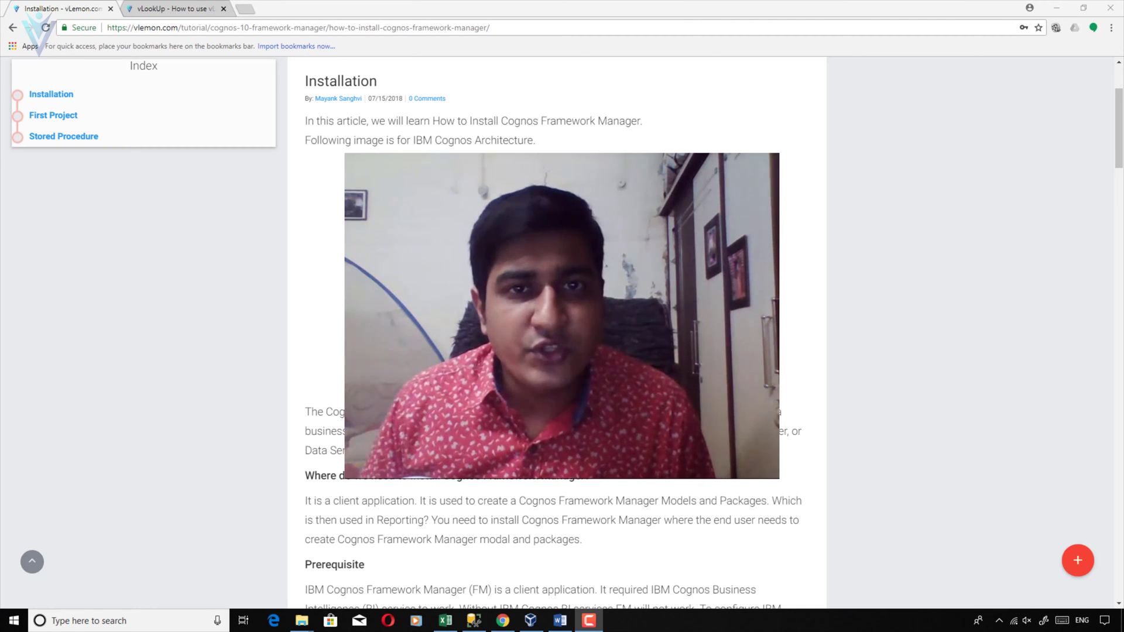
Scroll the vLemon installation article down to the User Privileges, Why? and download sections
drag(510, 27, 18, 18)
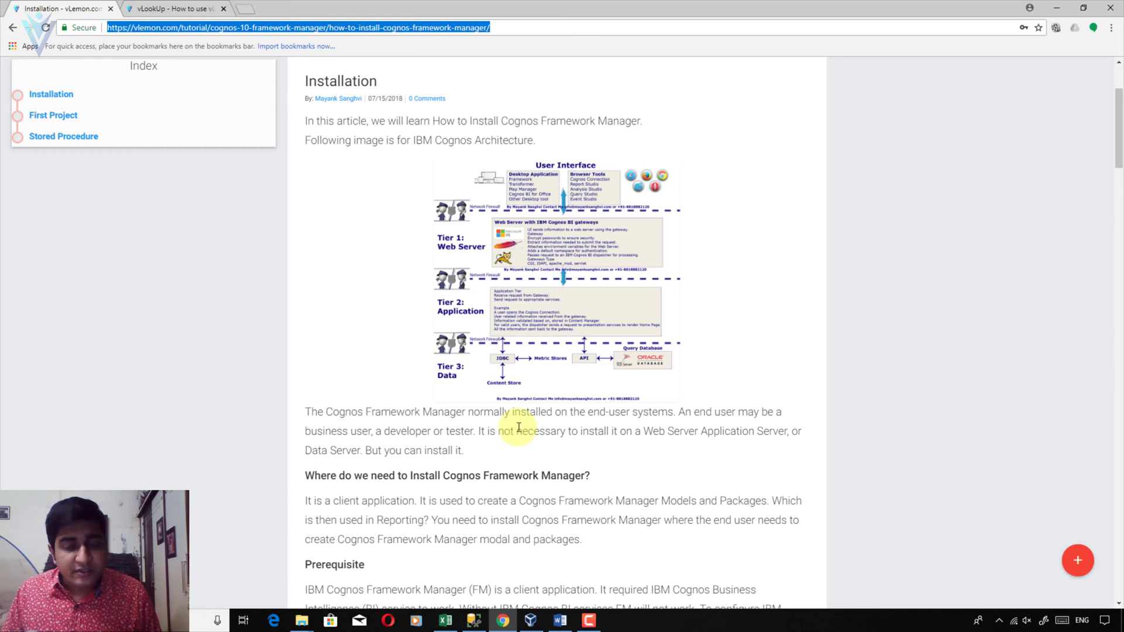
scroll(521, 427, down, 2)
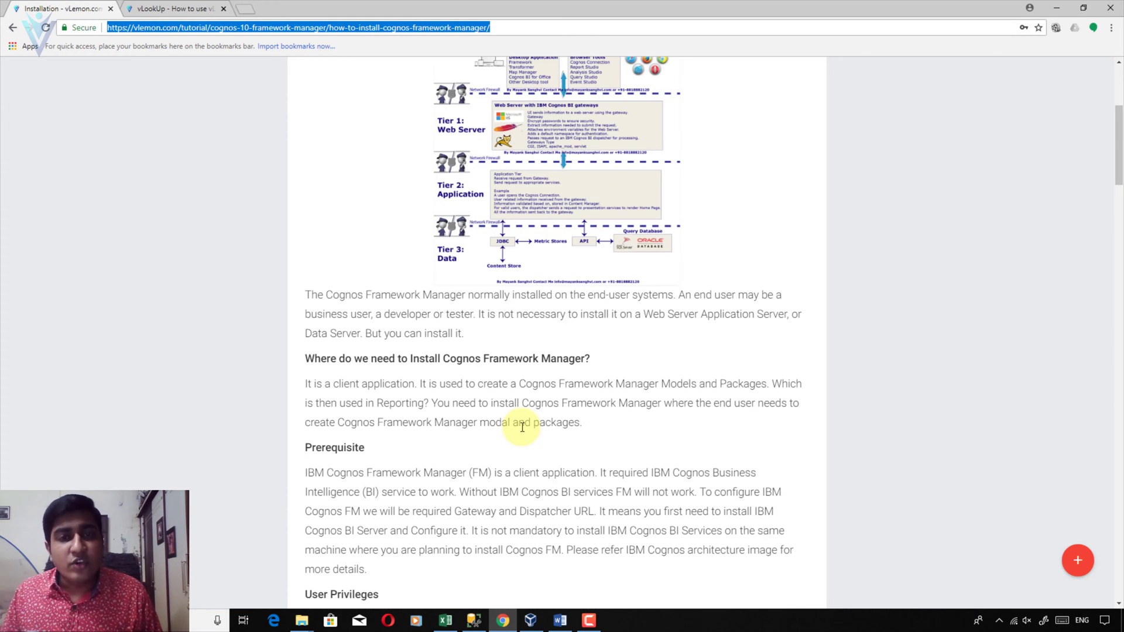
scroll(523, 427, down, 4)
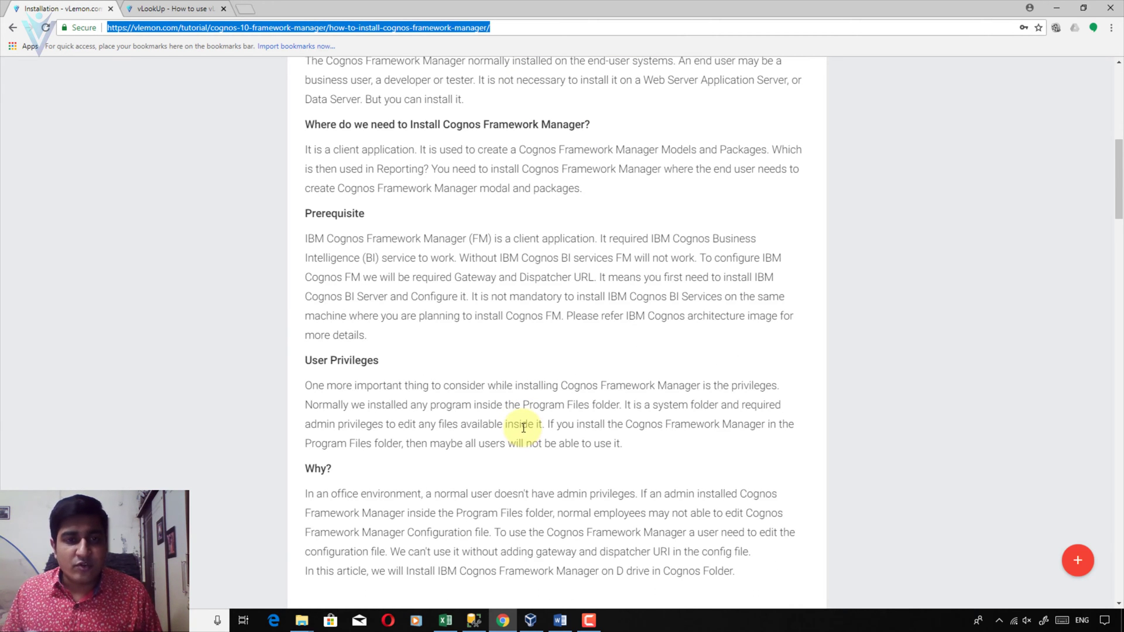
scroll(524, 429, down, 2)
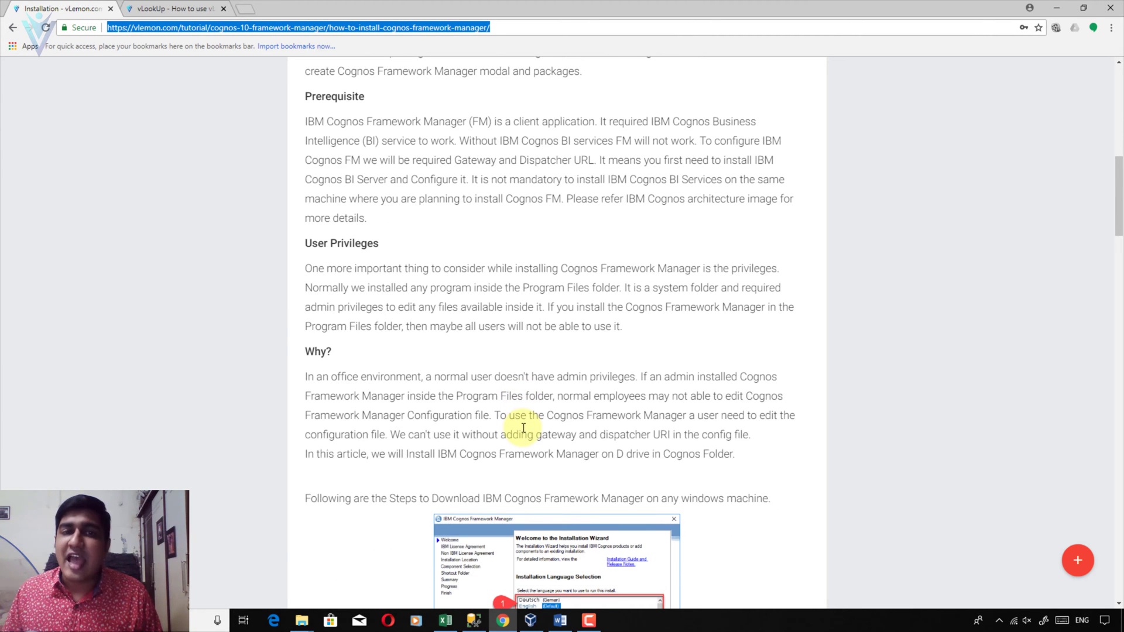
Switch to Word's Document1 and look through the Cognos BI architecture diagram's User Interface and Tier 1 gateways
click(560, 621)
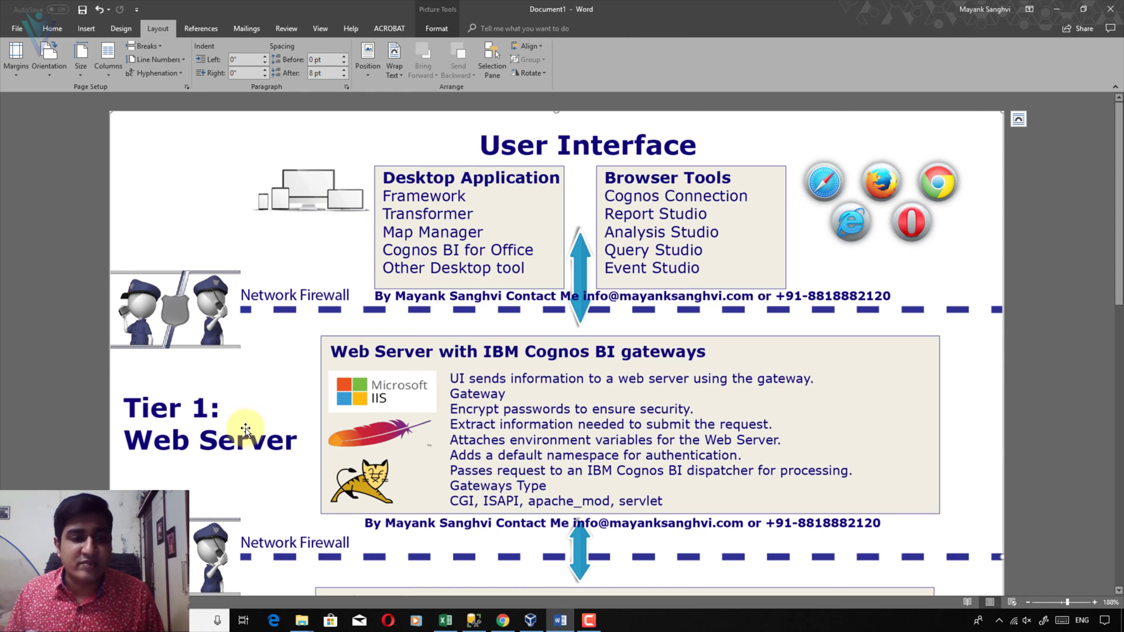
scroll(250, 431, down, 3)
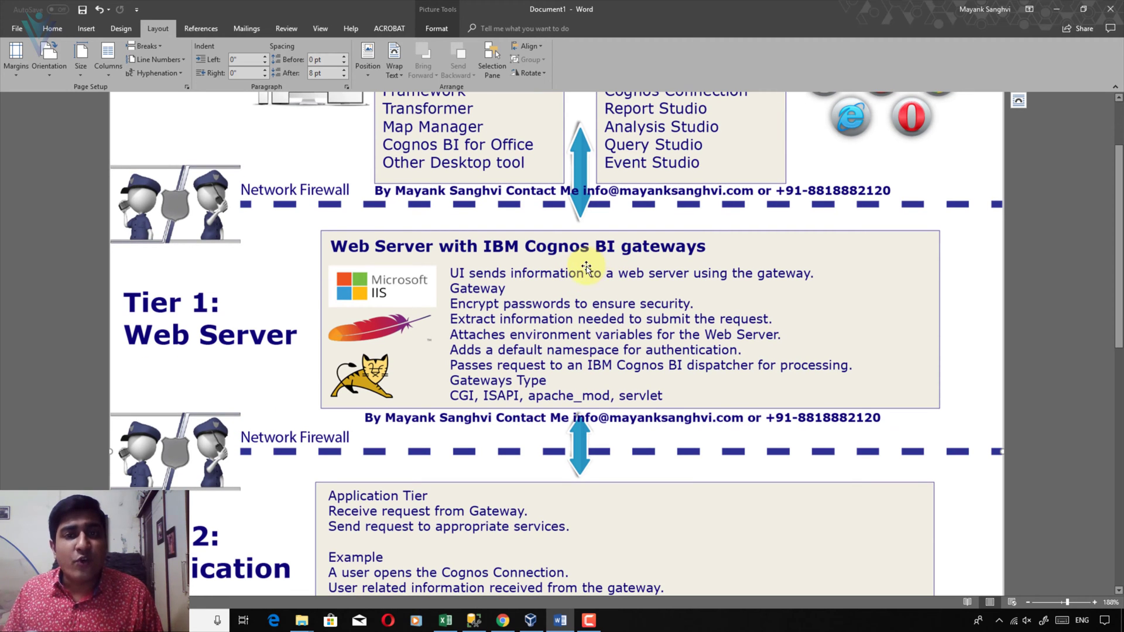
scroll(605, 327, down, 7)
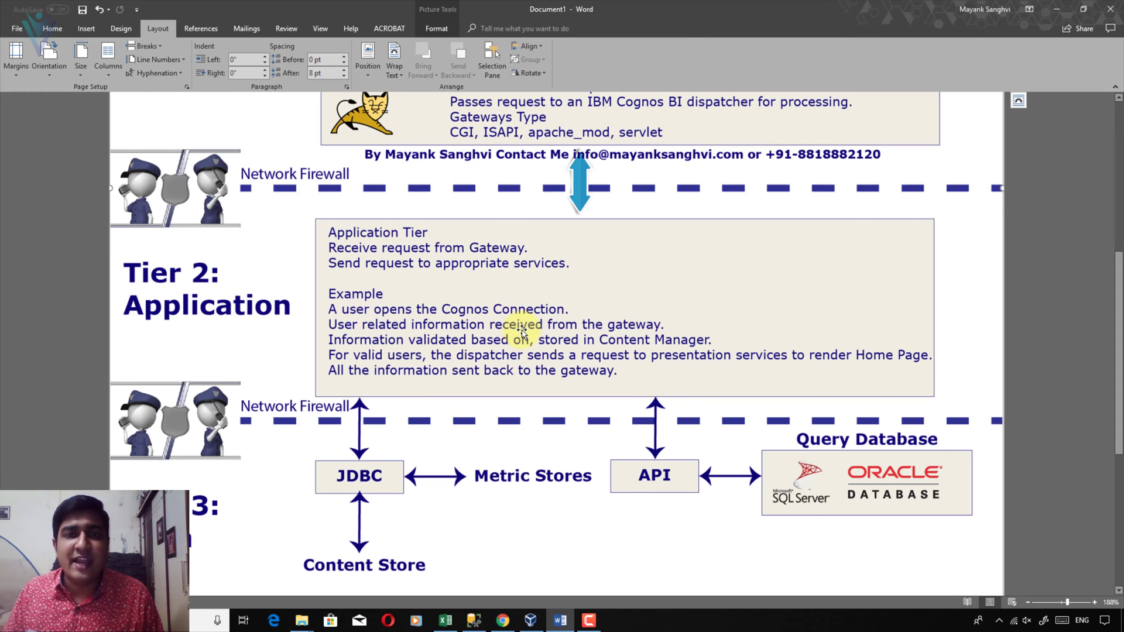
scroll(521, 331, up, 5)
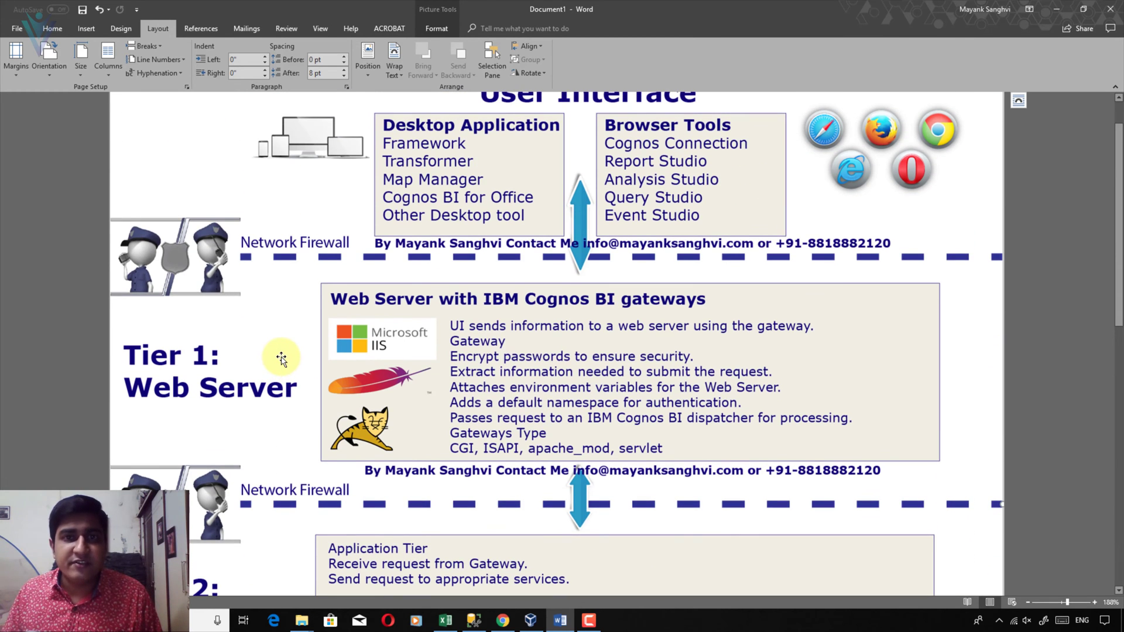
scroll(281, 358, down, 3)
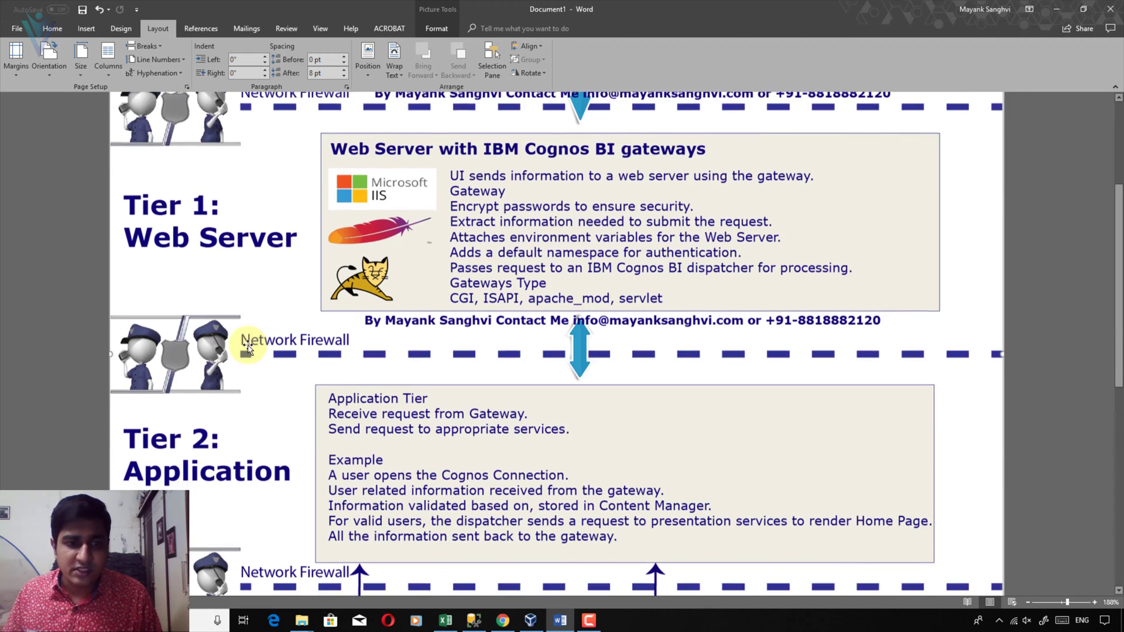
scroll(246, 351, down, 3)
scroll(246, 354, down, 2)
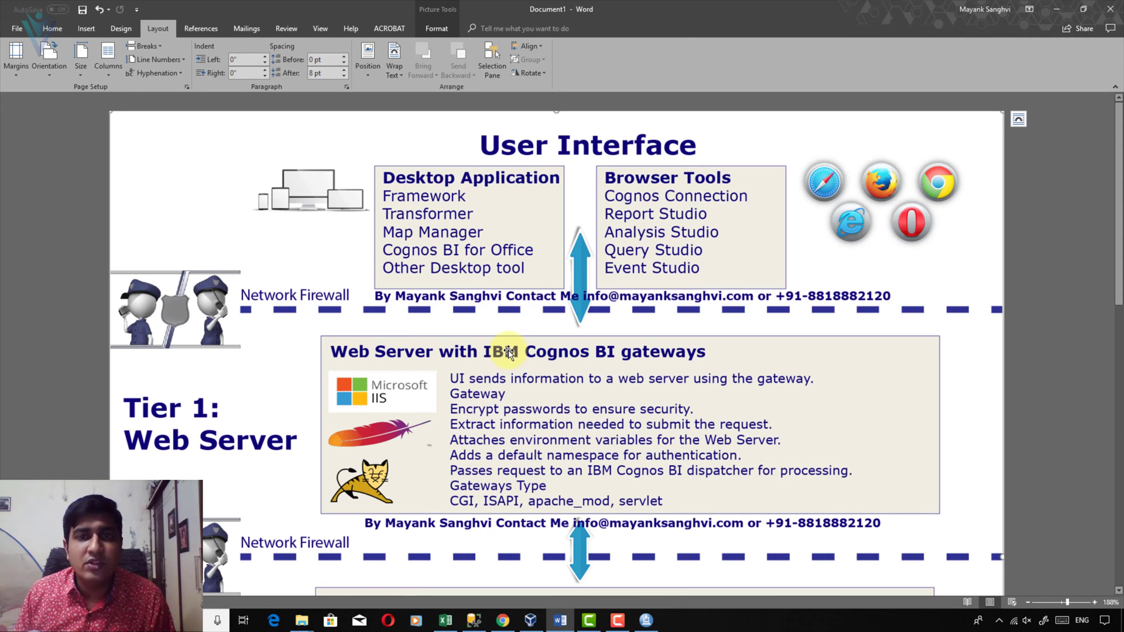
Review the diagram down to Tier 3: Data, then bring up the Alt+Tab window switcher
scroll(1079, 268, down, 2)
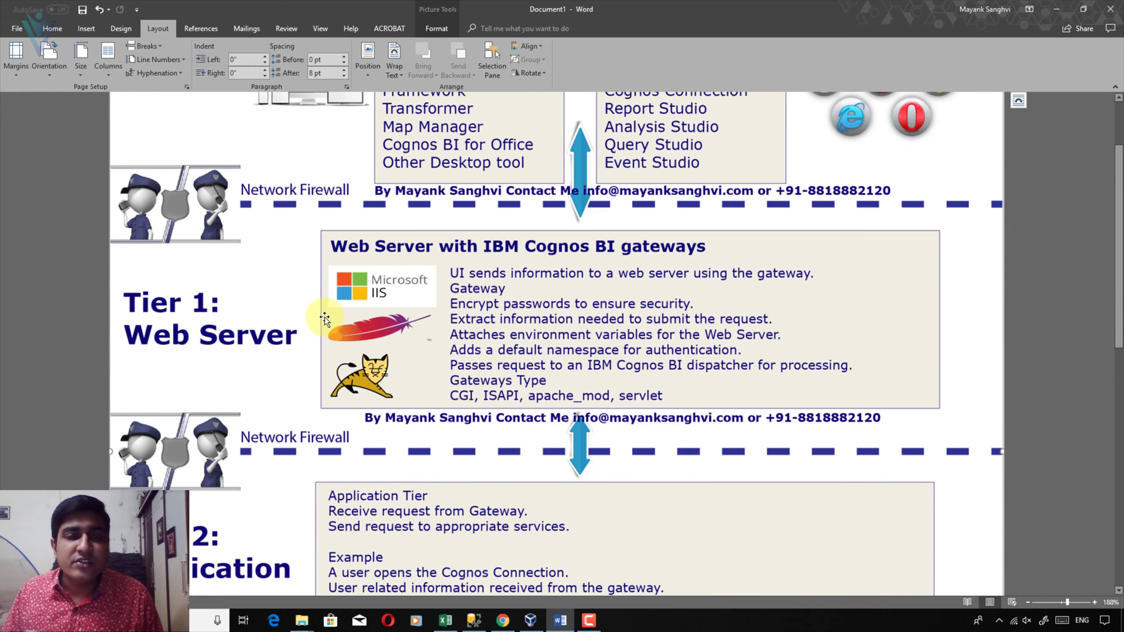
scroll(339, 326, up, 2)
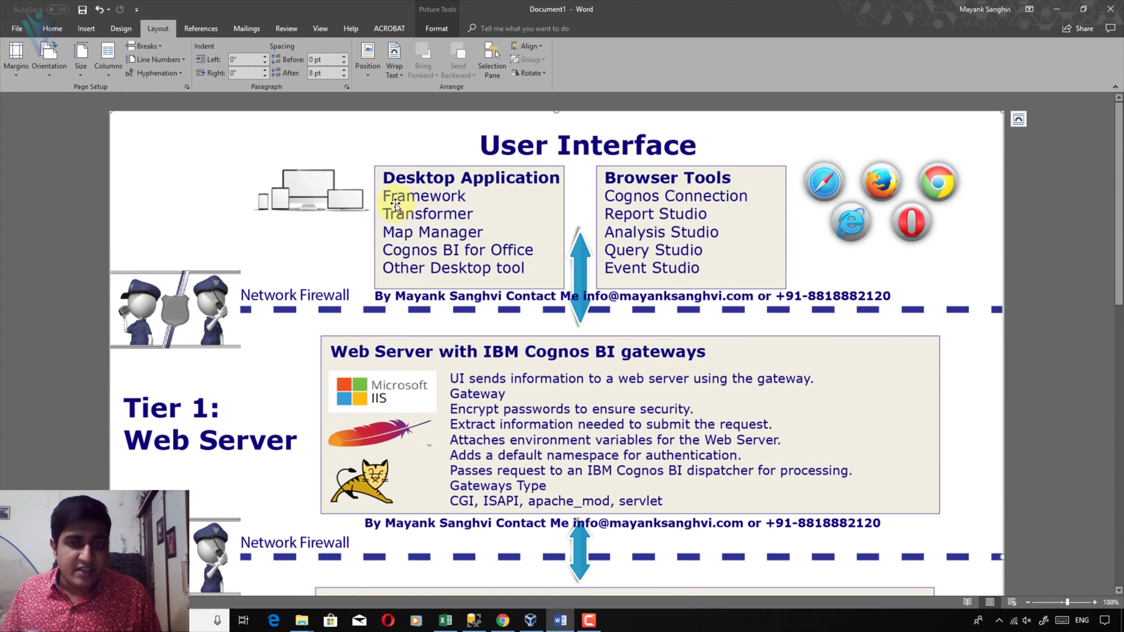
scroll(464, 414, down, 4)
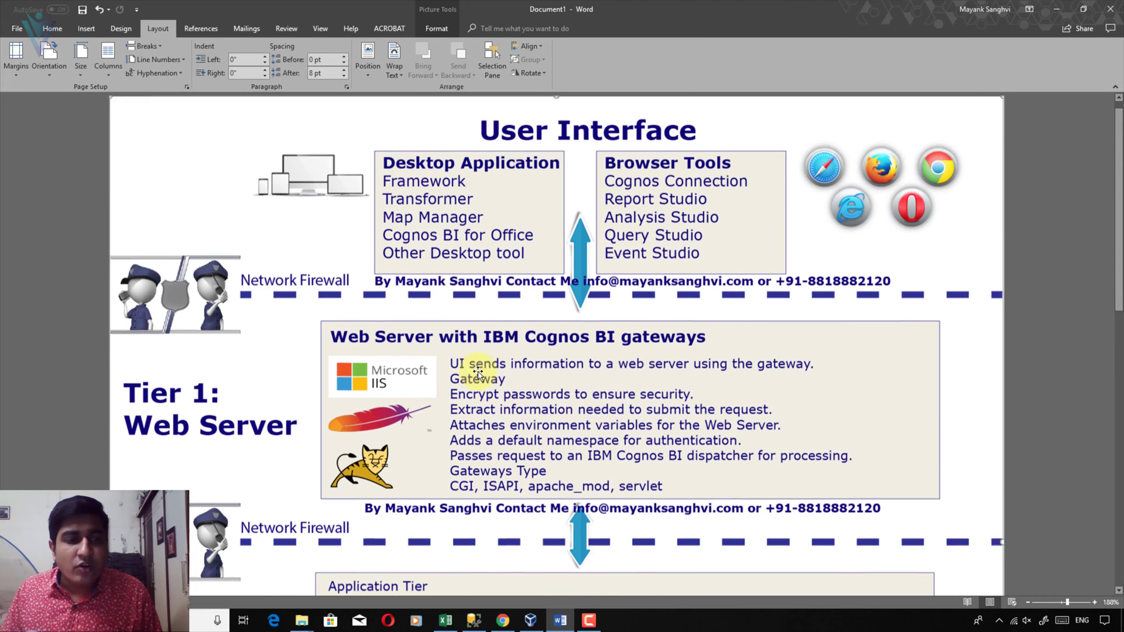
scroll(271, 328, down, 2)
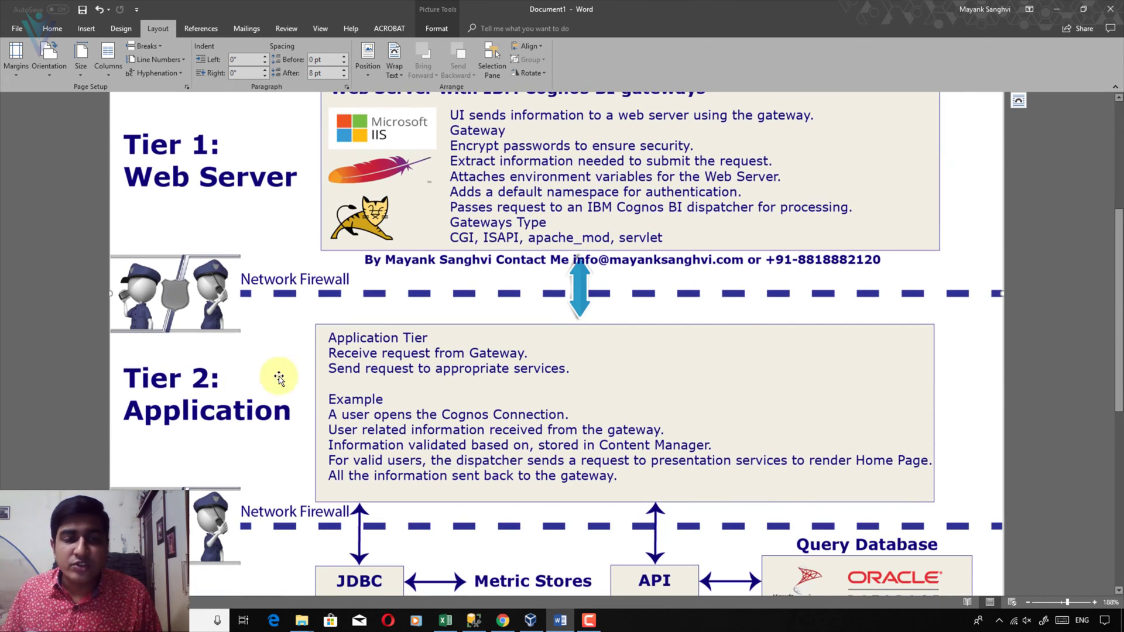
scroll(292, 398, down, 3)
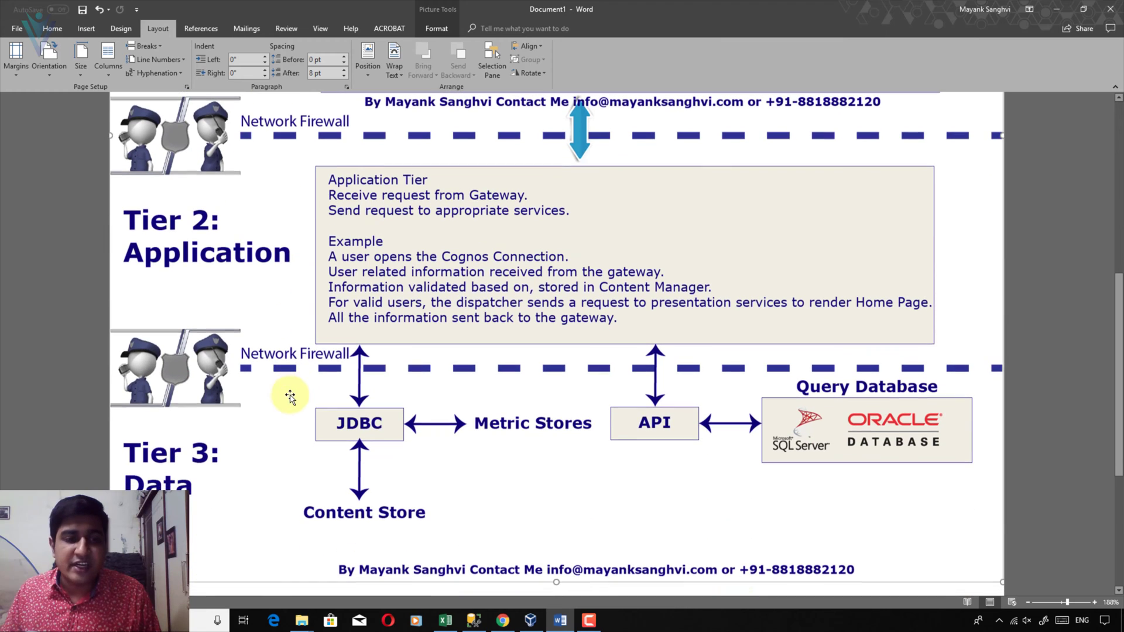
scroll(305, 436, up, 7)
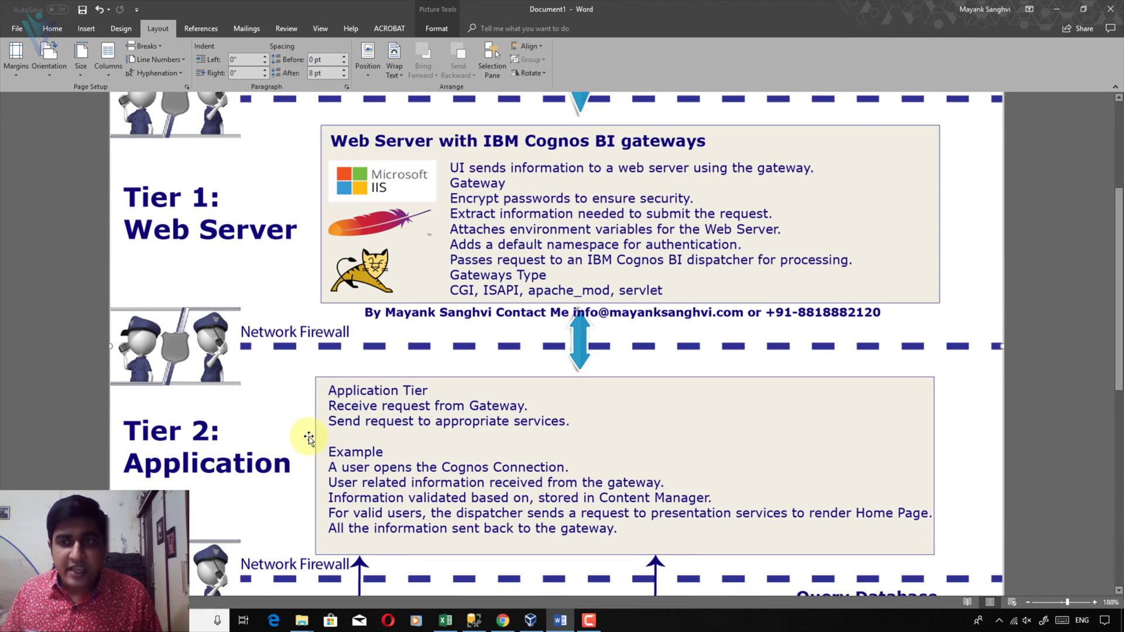
scroll(319, 437, up, 1)
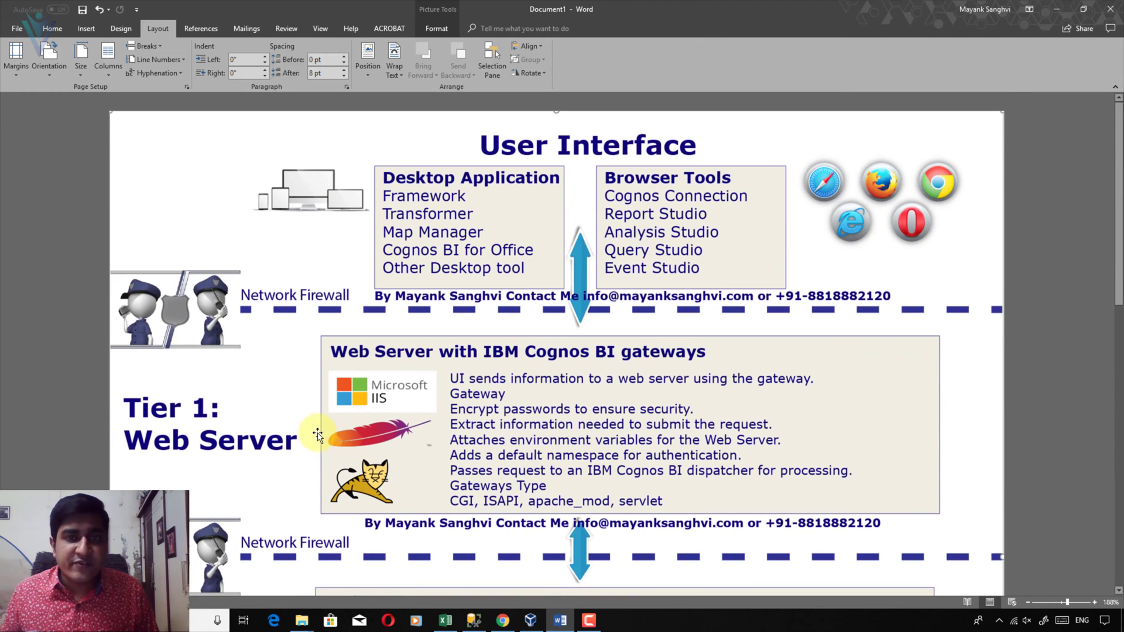
scroll(313, 432, down, 4)
scroll(312, 431, down, 5)
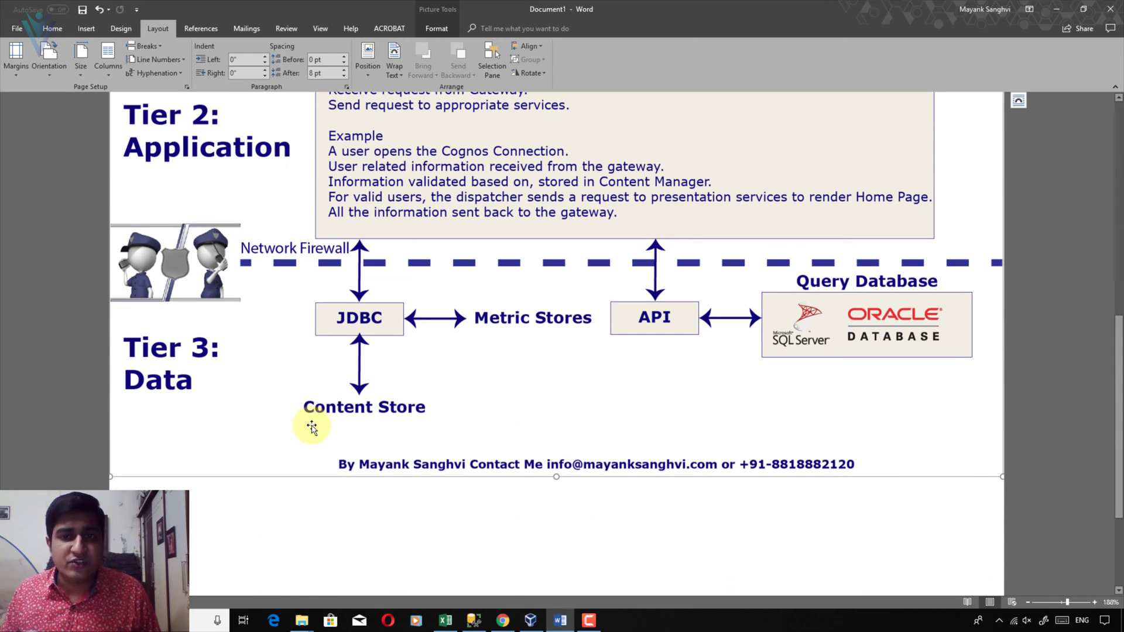
scroll(312, 429, up, 2)
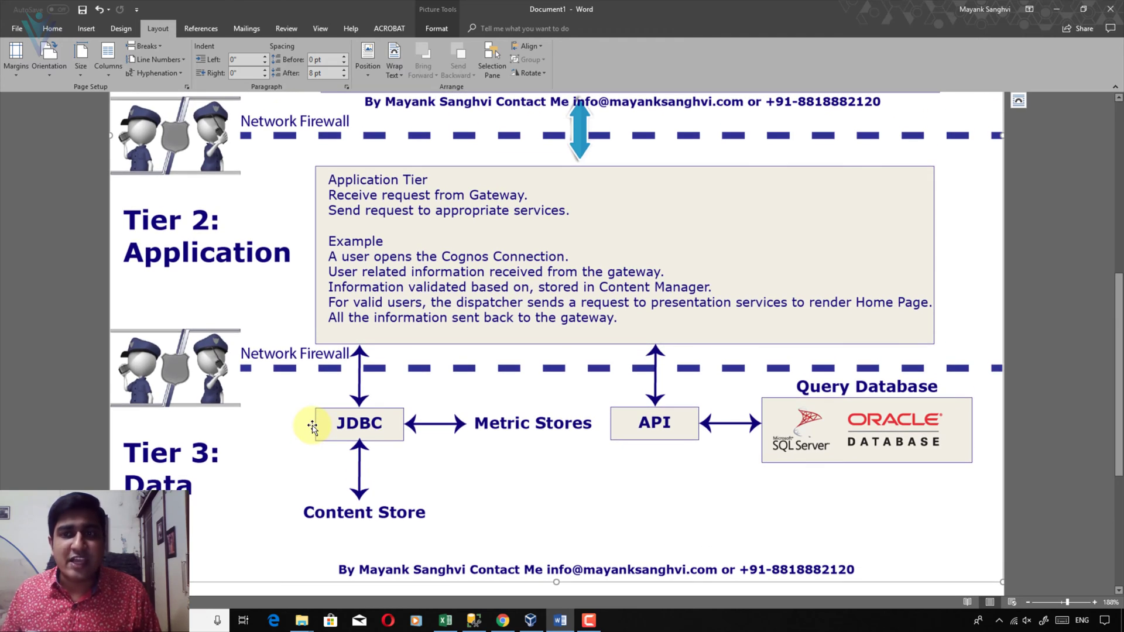
scroll(313, 429, up, 2)
scroll(313, 429, up, 3)
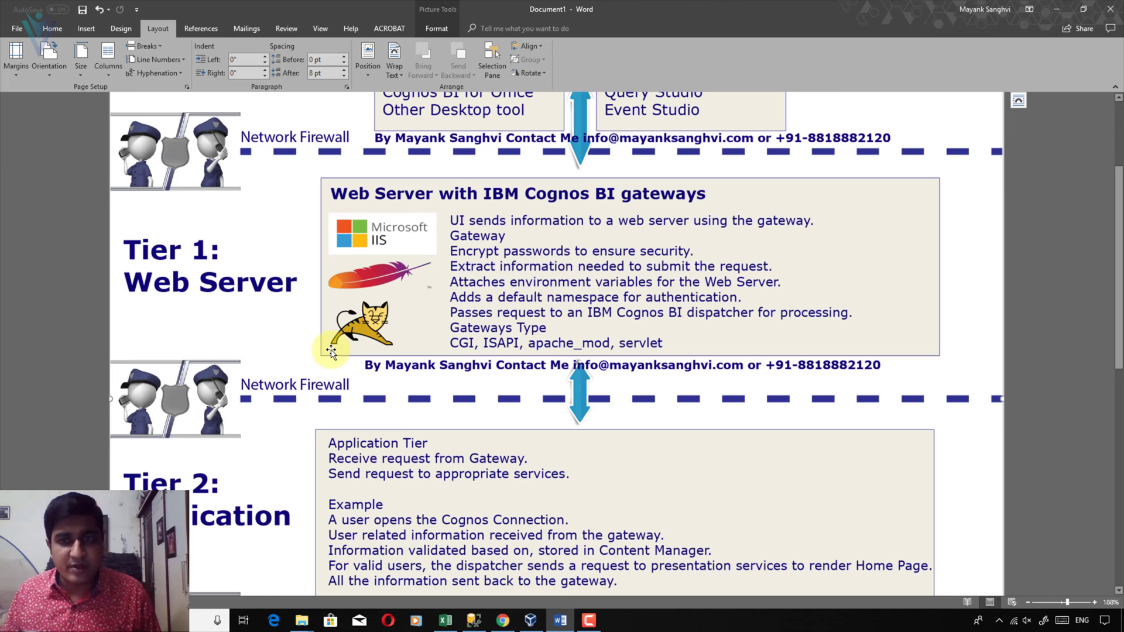
key(alt+Tab)
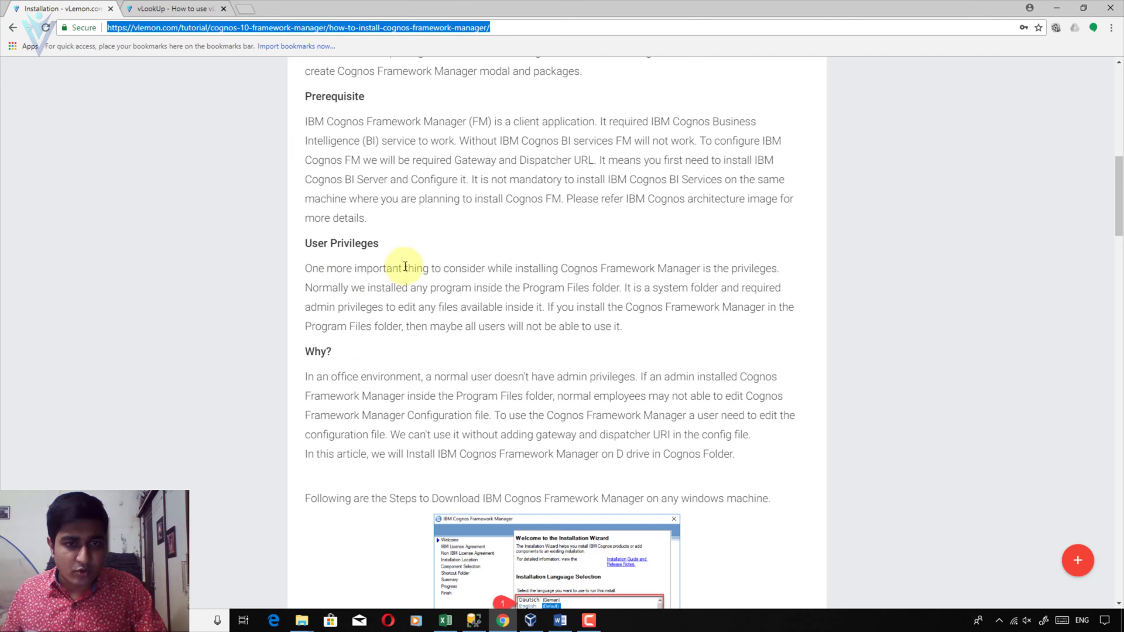
Return to the Chrome installation article and briefly highlight its Prerequisite section
click(404, 266)
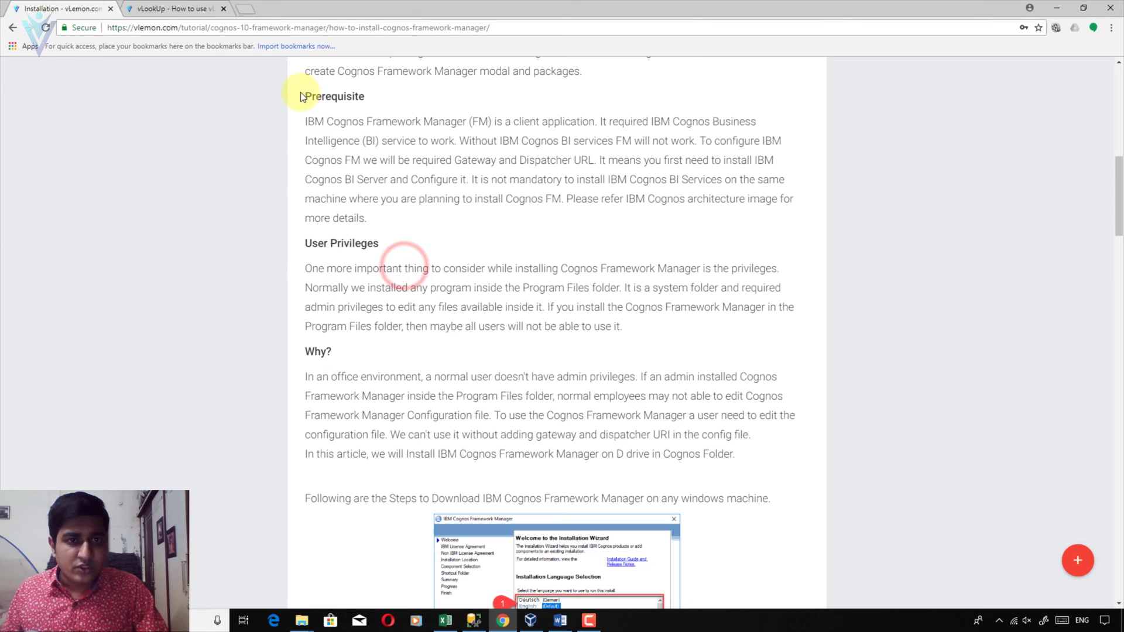
drag(301, 97, 409, 217)
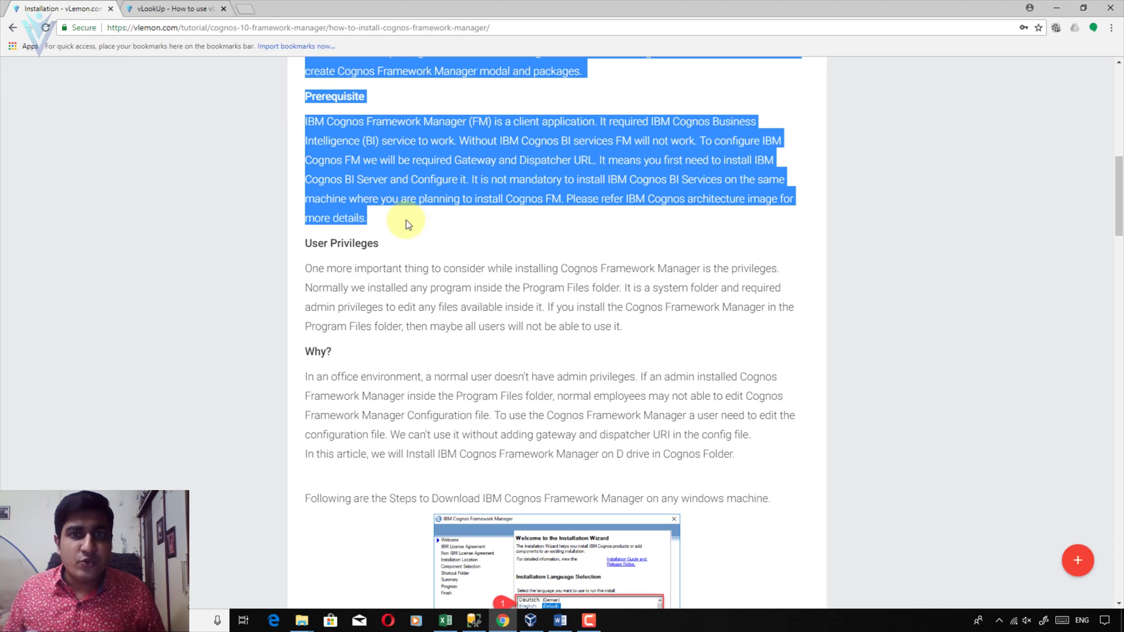
click(406, 221)
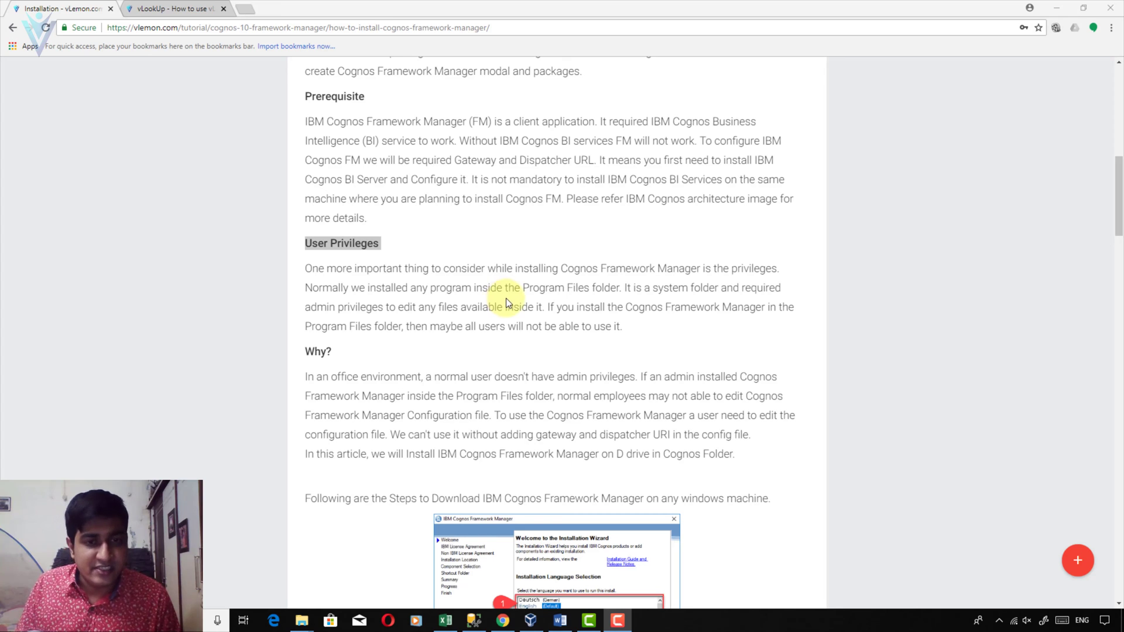
click(561, 311)
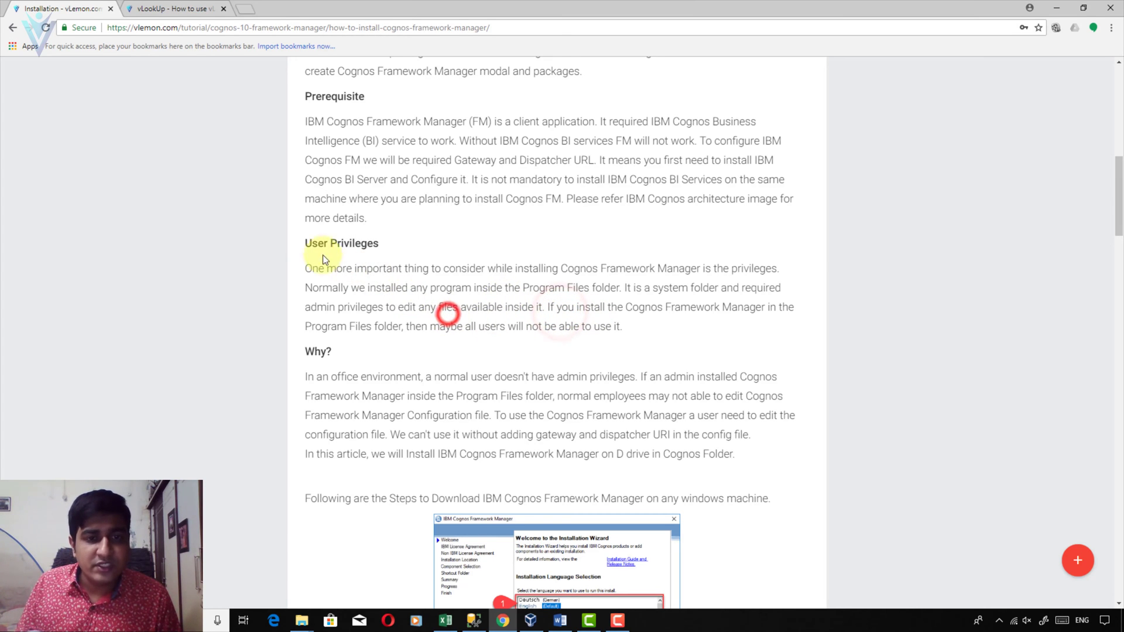
drag(305, 242, 629, 332)
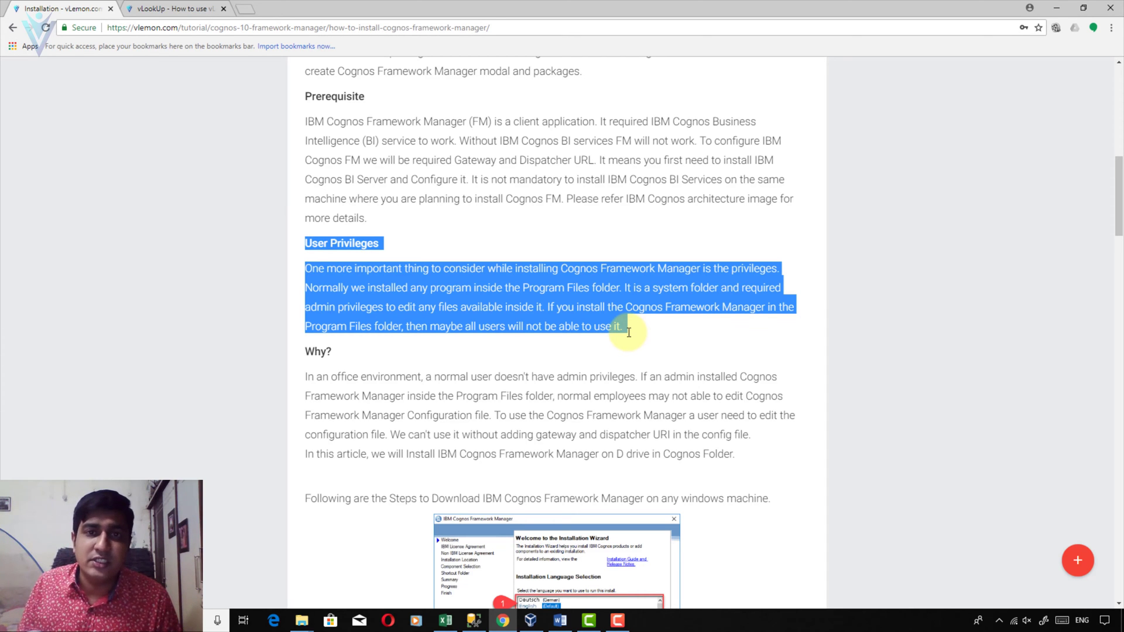
scroll(629, 332, down, 1)
click(605, 355)
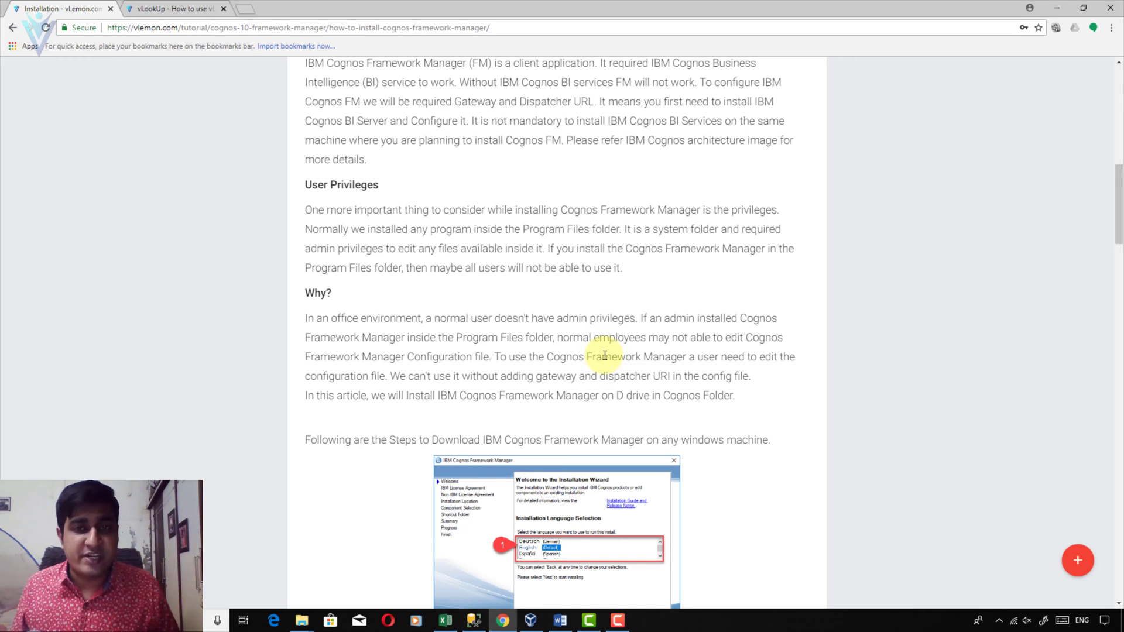
Bring up the D:\Softwares\Cognos 10\Cognos 10 FM folder in File Explorer
key(super+e)
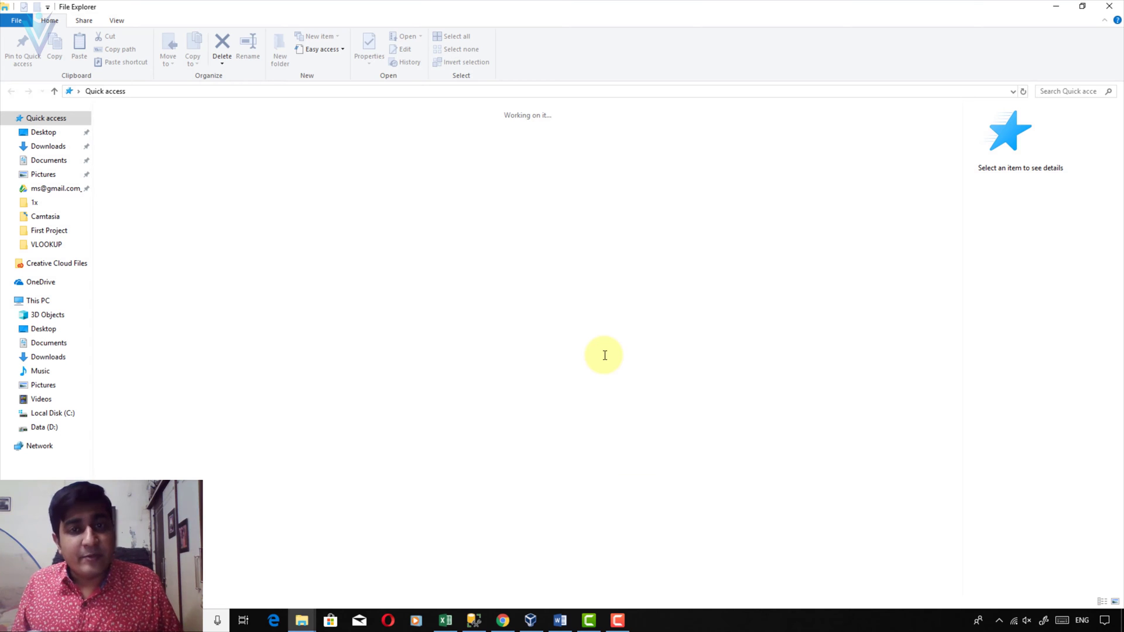
click(1109, 7)
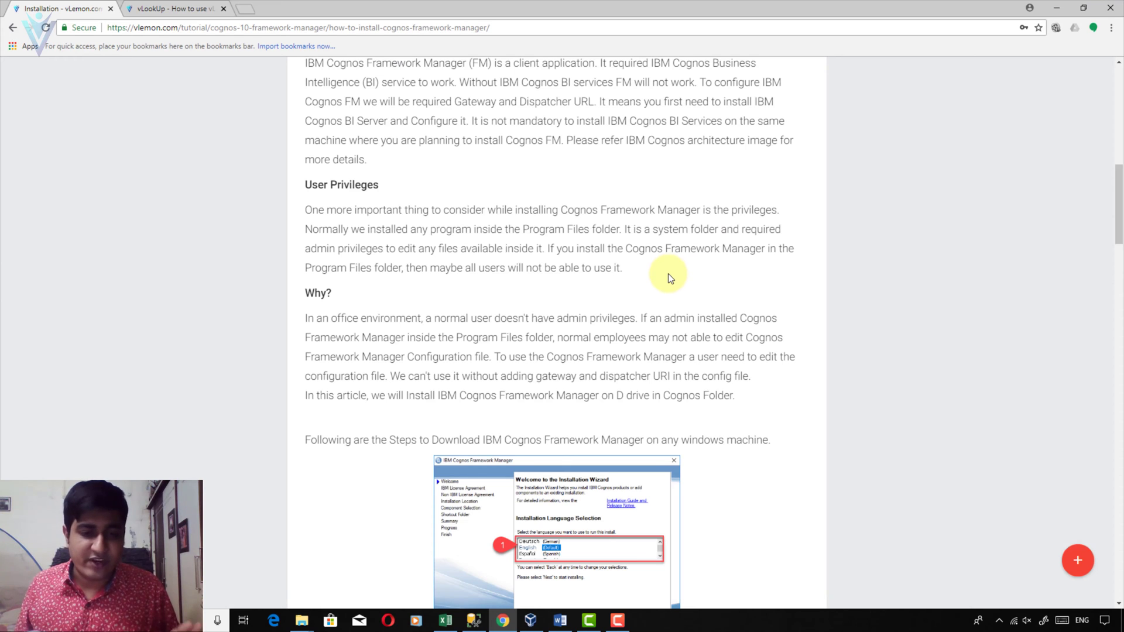
click(310, 615)
click(355, 563)
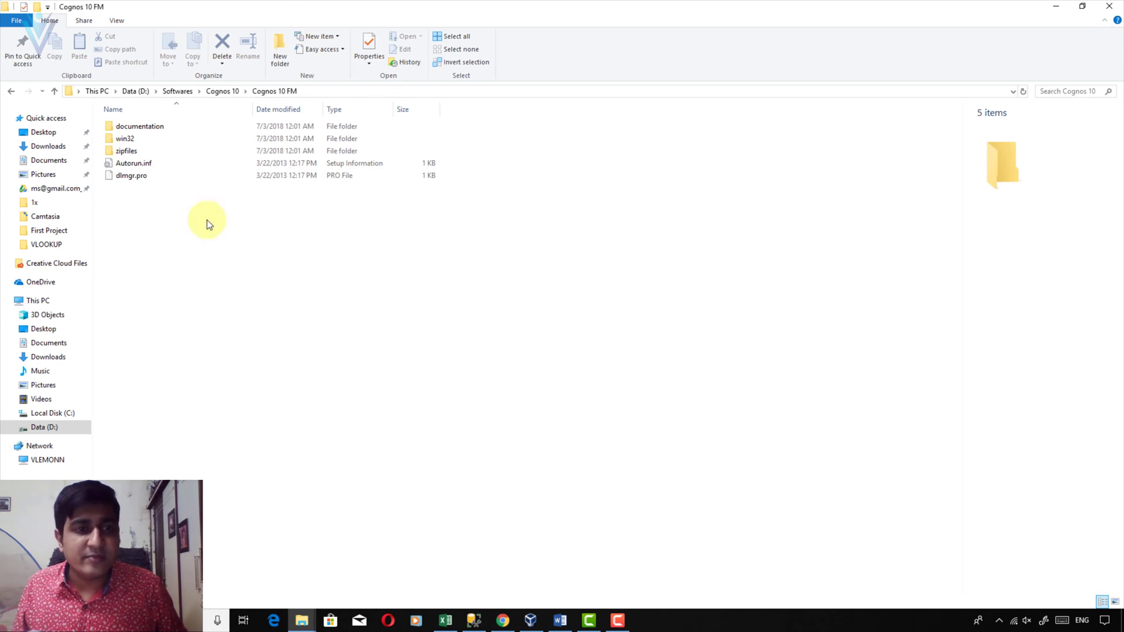
Launch issetup.exe from the win32 folder to start the Framework Manager installer
double_click(127, 139)
click(130, 201)
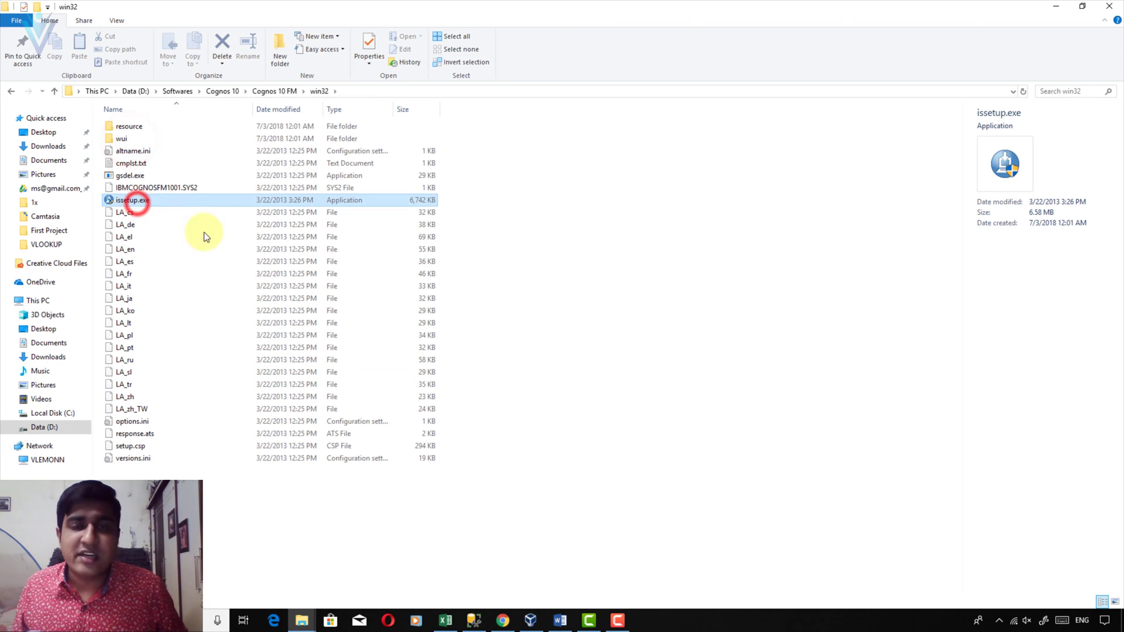
click(118, 203)
double_click(117, 201)
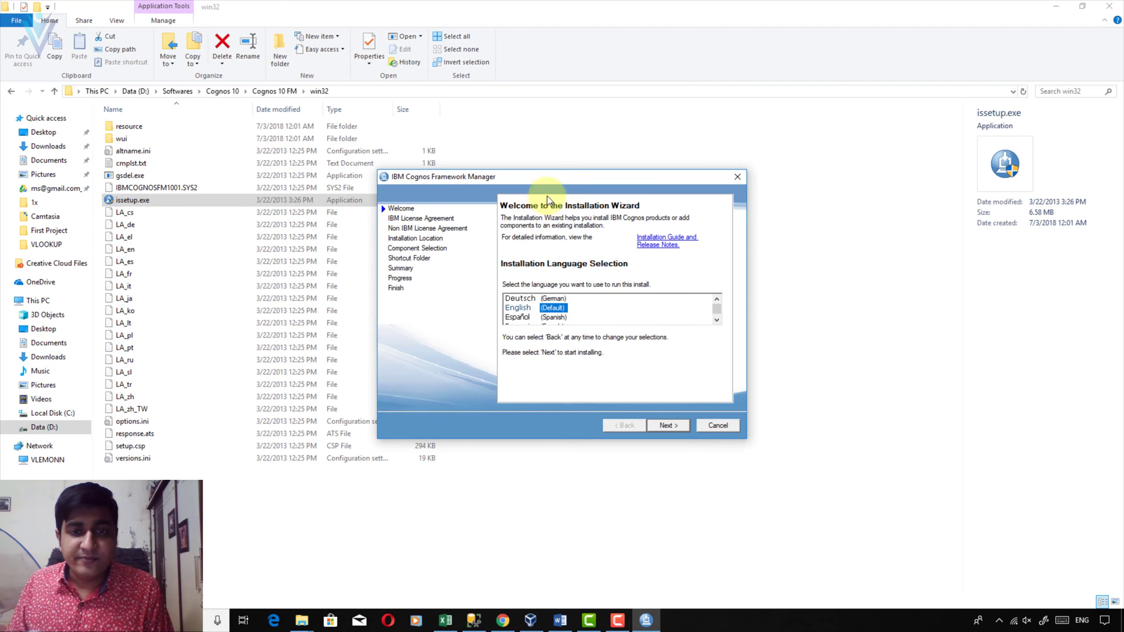
drag(557, 178, 561, 112)
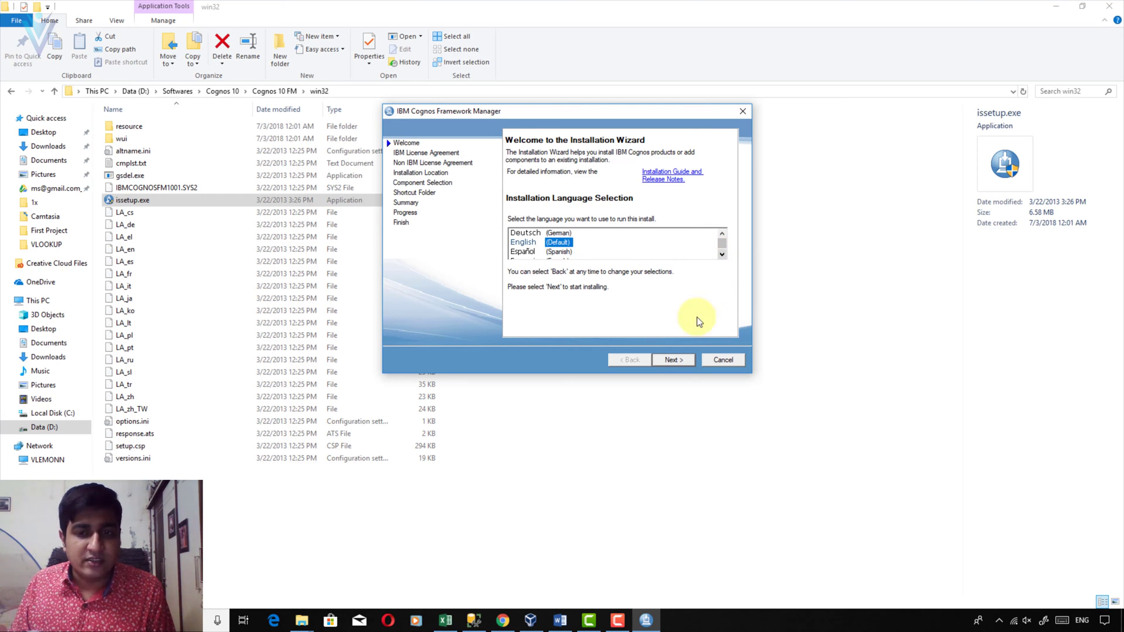
Pass the Welcome page and accept the IBM licence with I Agree
click(673, 361)
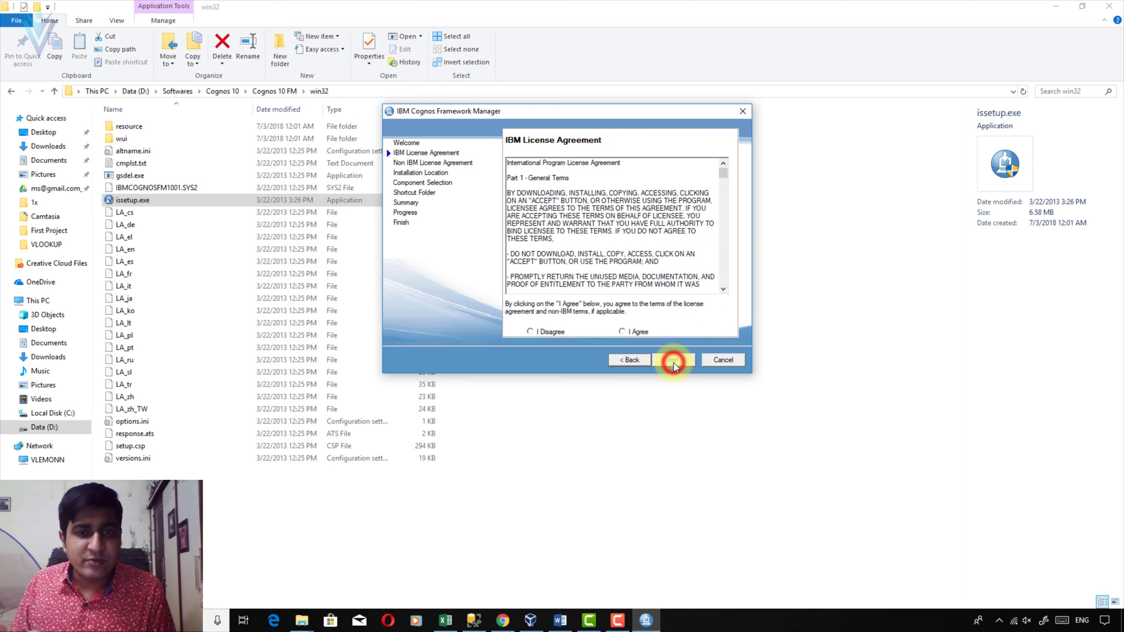
click(623, 332)
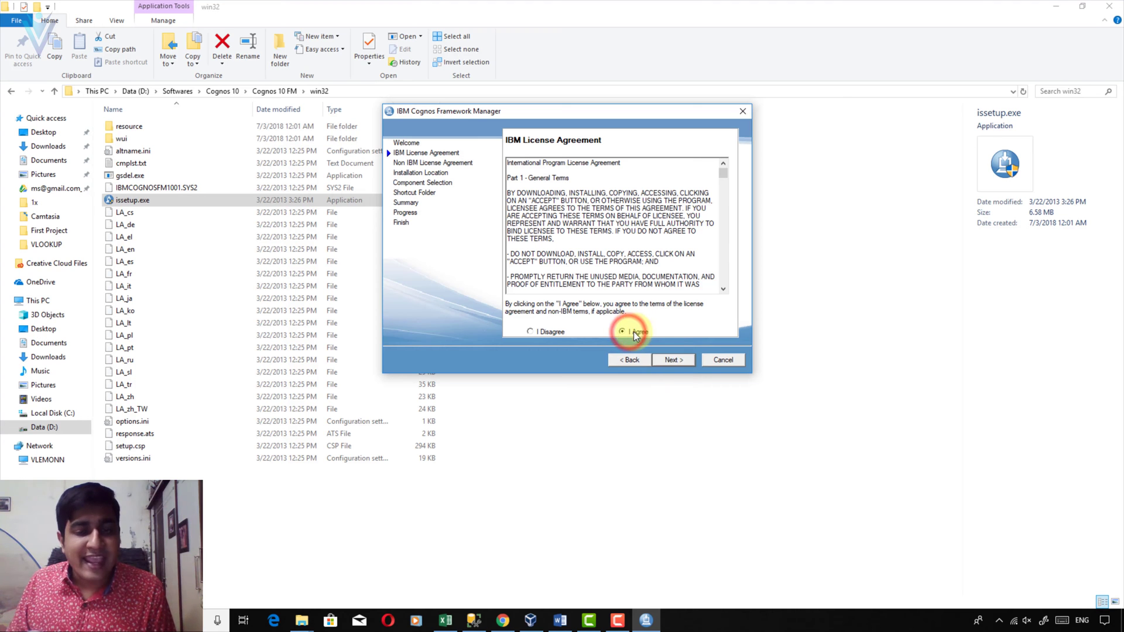
click(671, 361)
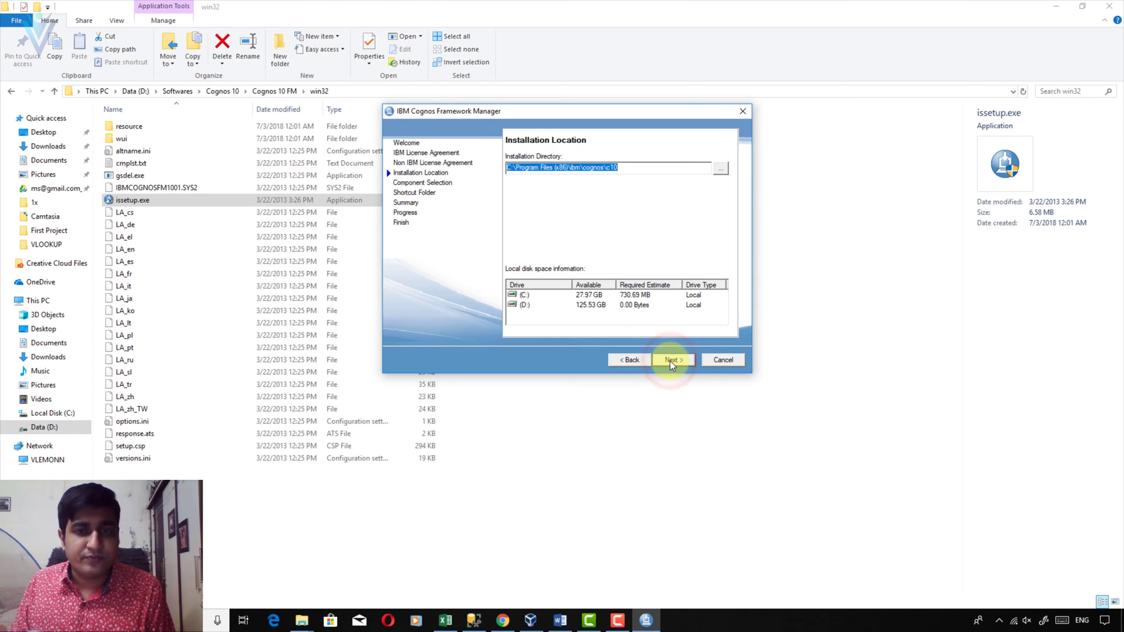
Change the installation directory from C:\Program Files (x86)\ibm\cognos\c10 to D:\FM\cognos\c10 and continue
click(546, 140)
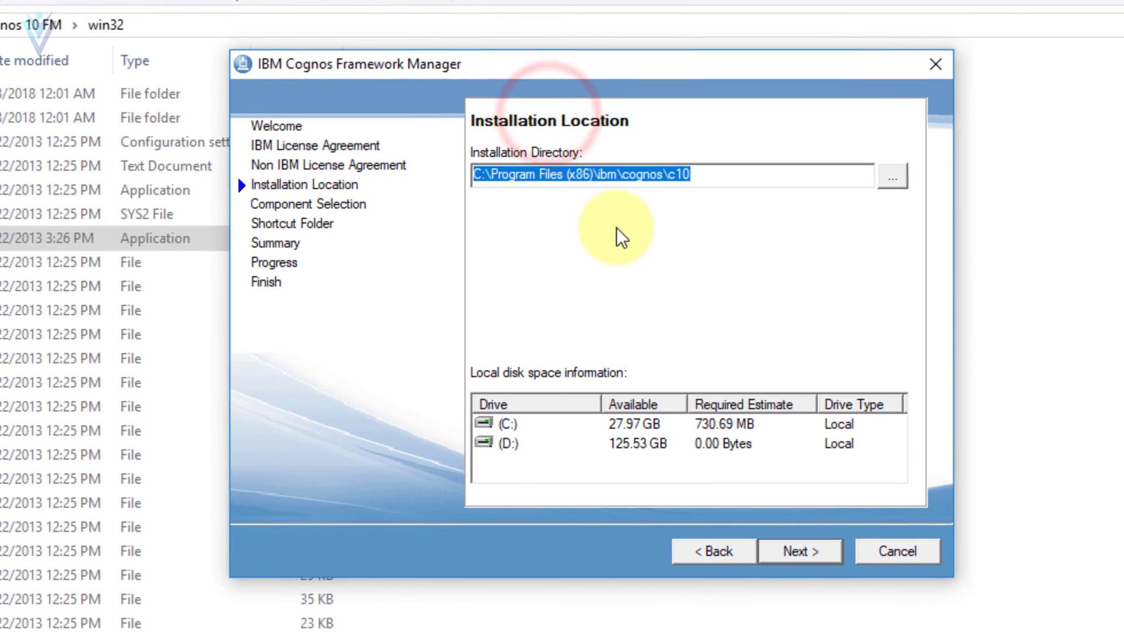
click(578, 194)
click(507, 167)
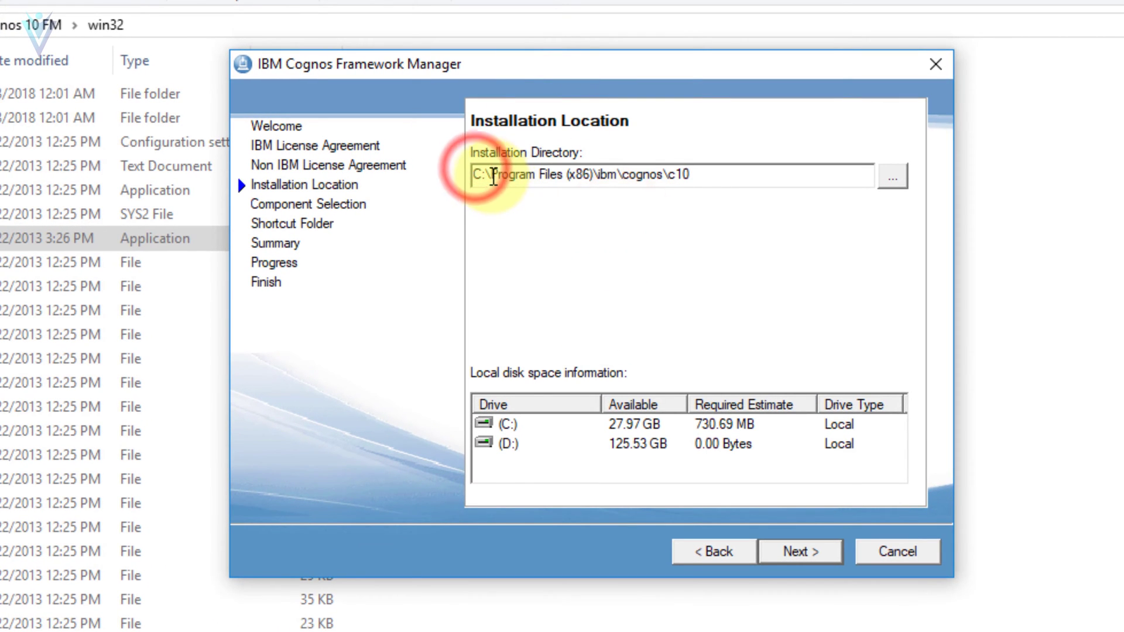
drag(491, 174, 596, 187)
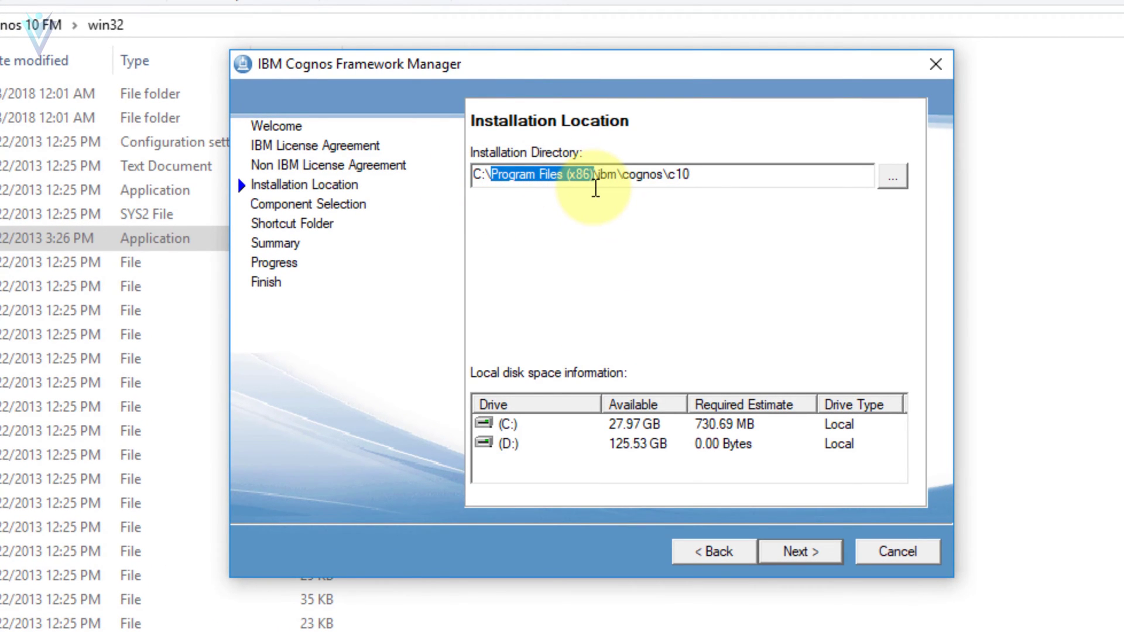
key(Delete)
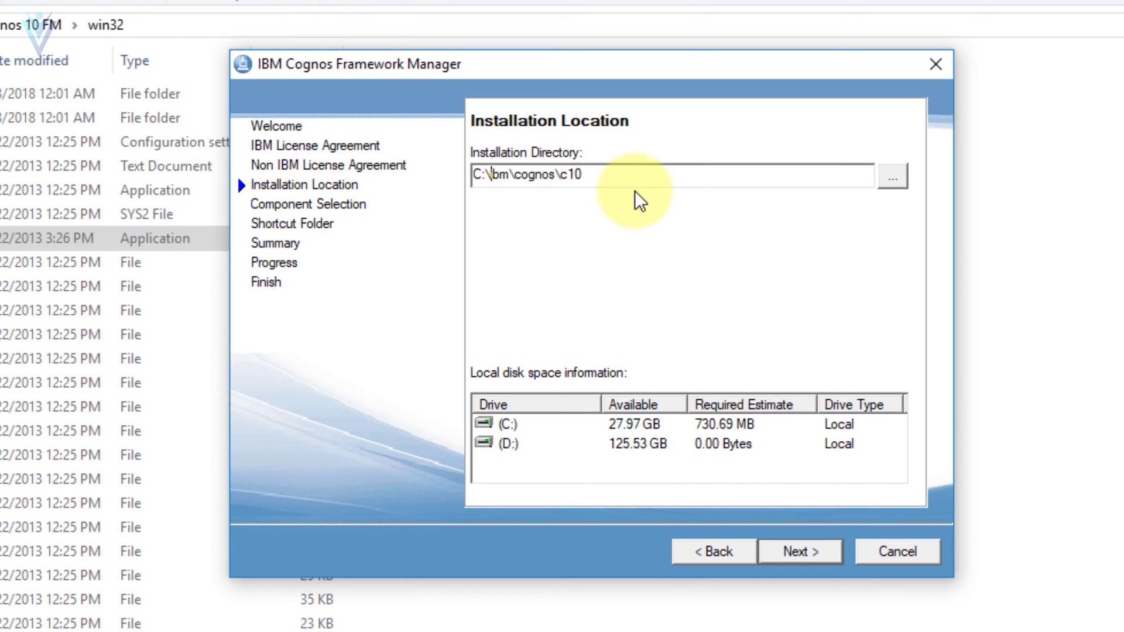
click(476, 174)
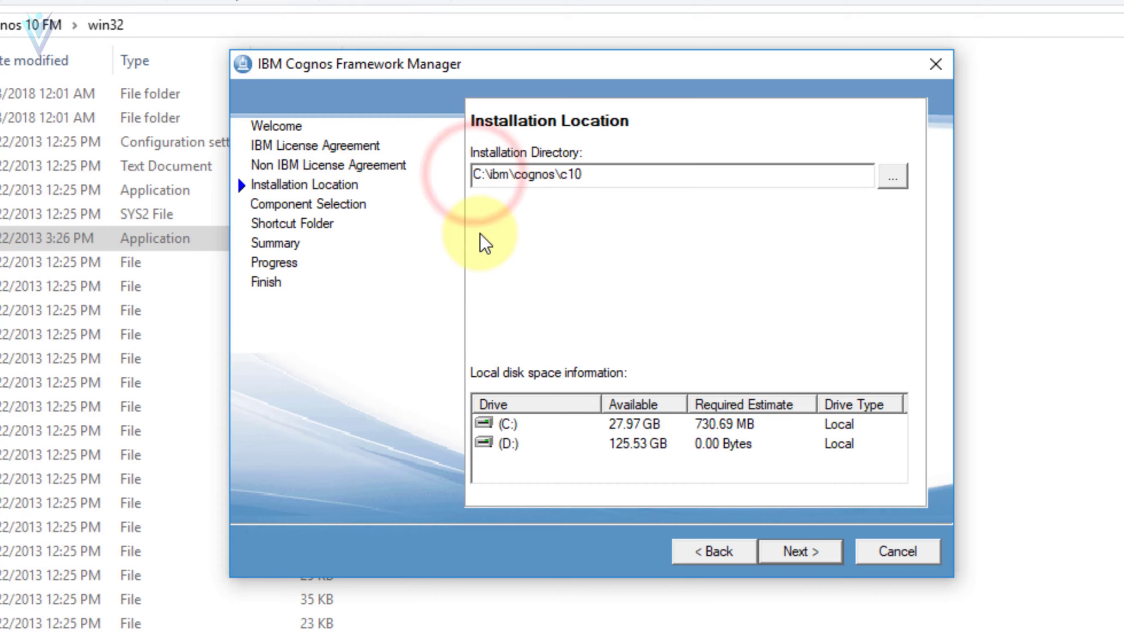
key(BackSpace)
text(D)
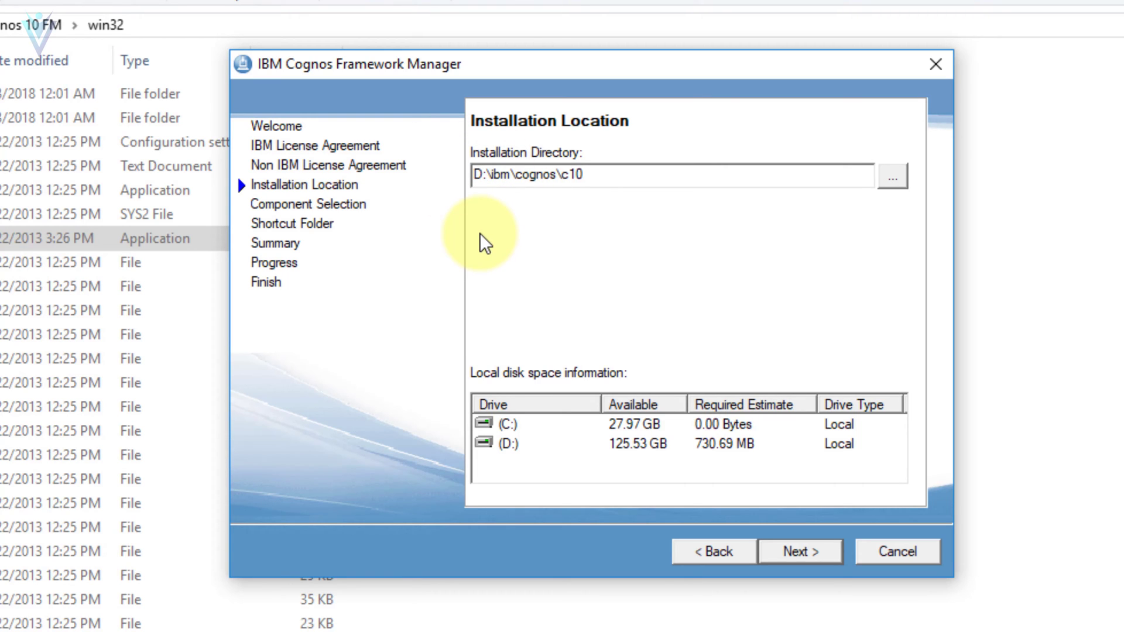
key(Right)
key(Right)
key(shift+Right)
key(shift+Right)
key(shift+Right)
text(FM)
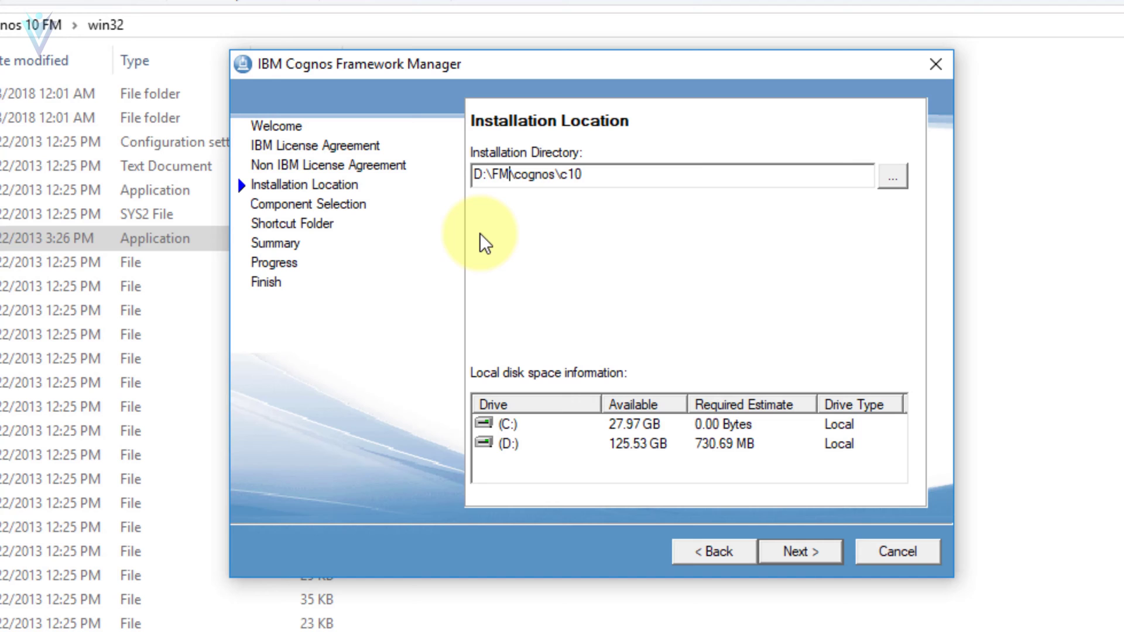
click(784, 559)
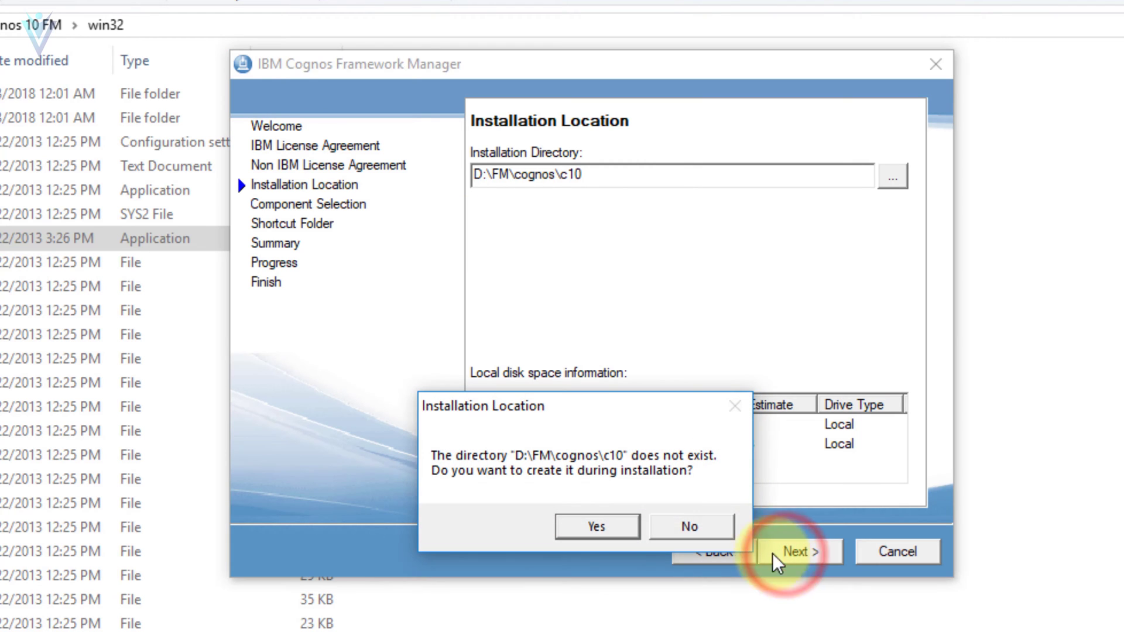
Confirm creating D:\FM\cognos\c10 and keep both Framework Manager and Map Manager selected
click(626, 526)
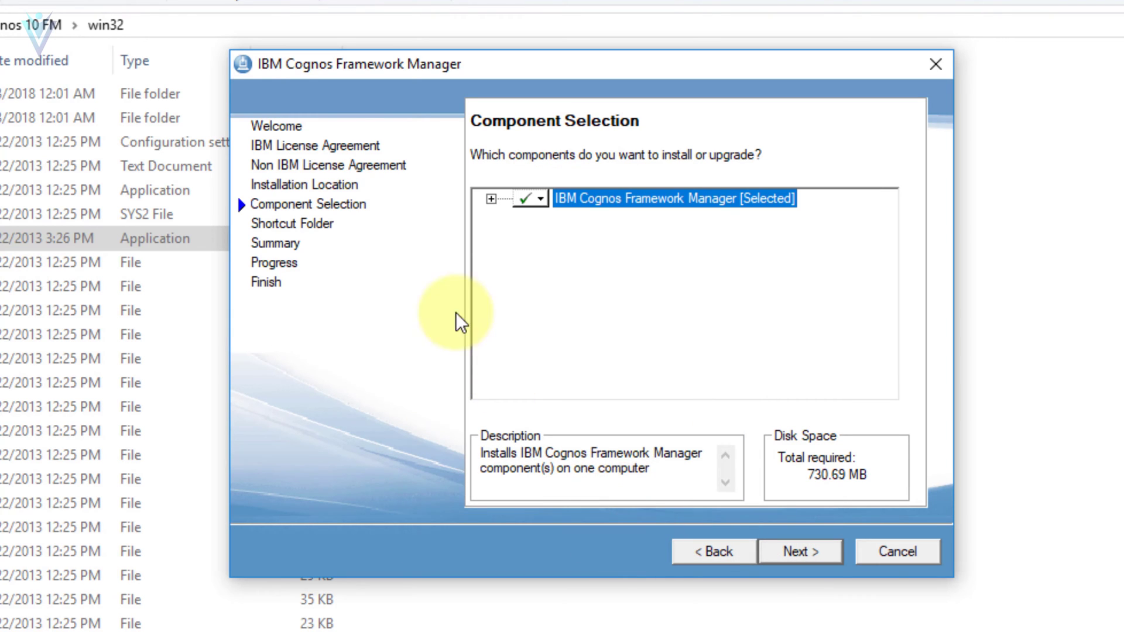
click(492, 200)
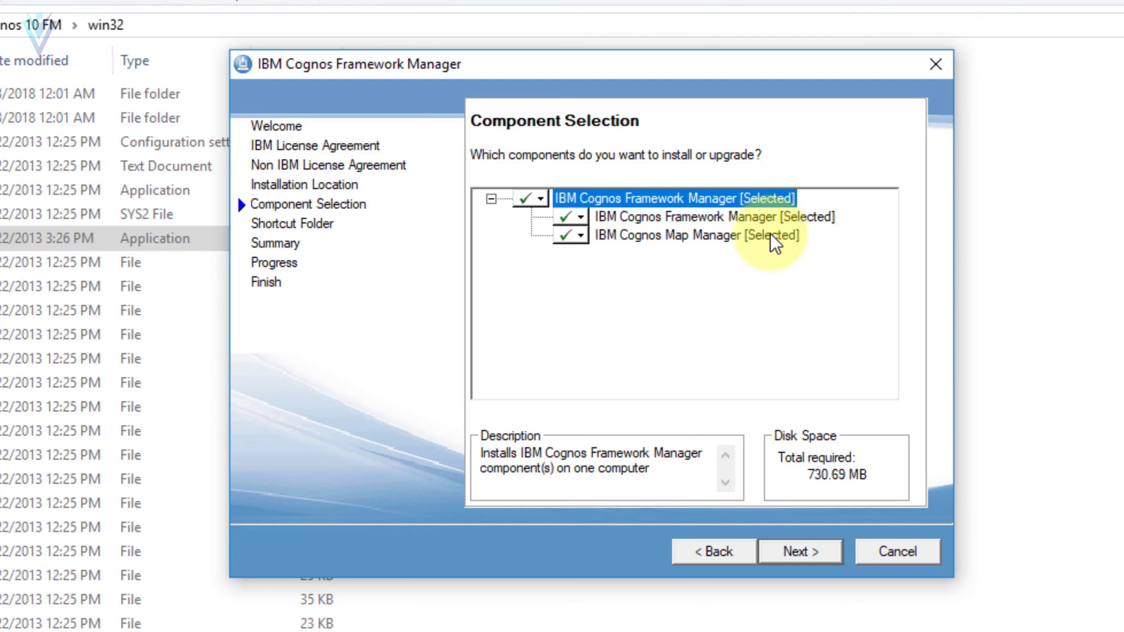
click(577, 234)
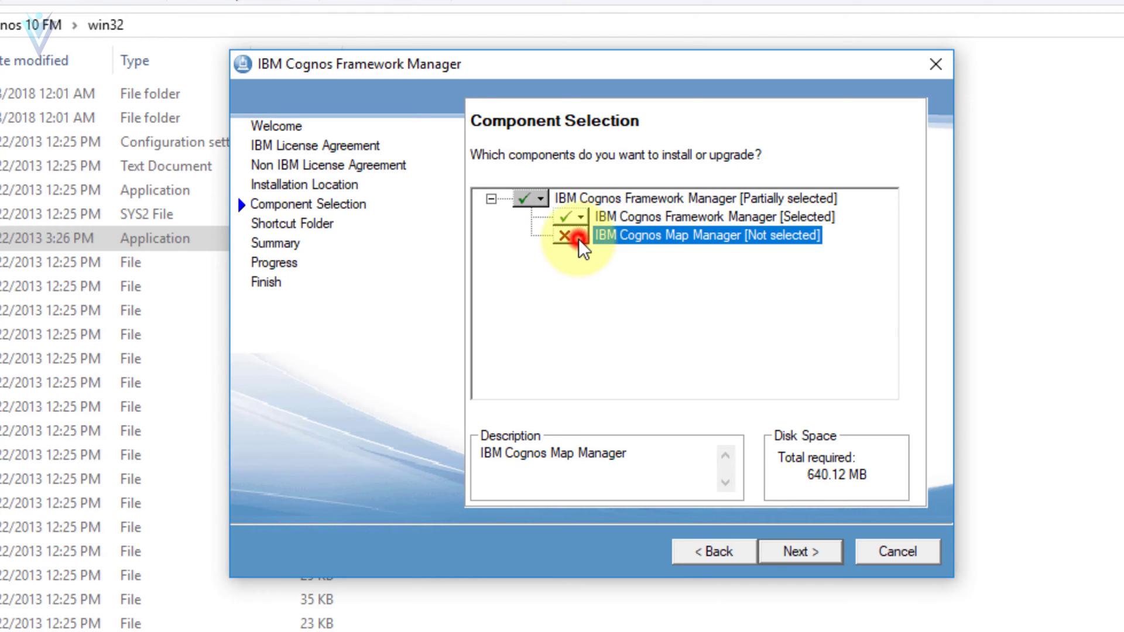
click(579, 239)
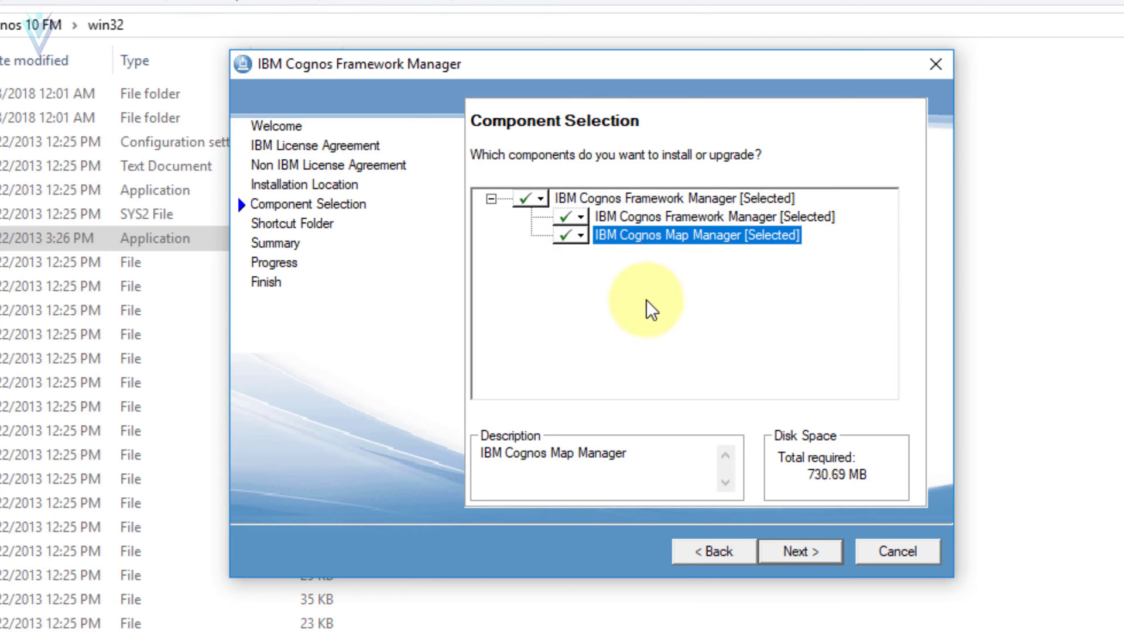
click(785, 553)
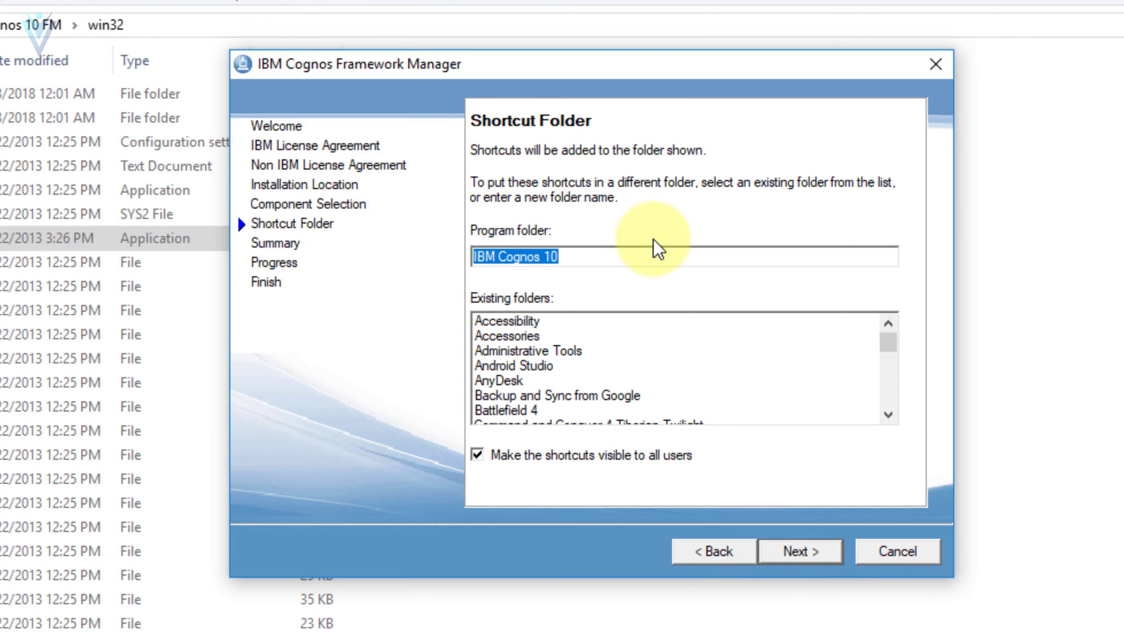
Rename the program folder to 'IBM Cognos 10 FM', checking existing Start menu entries under I
click(609, 257)
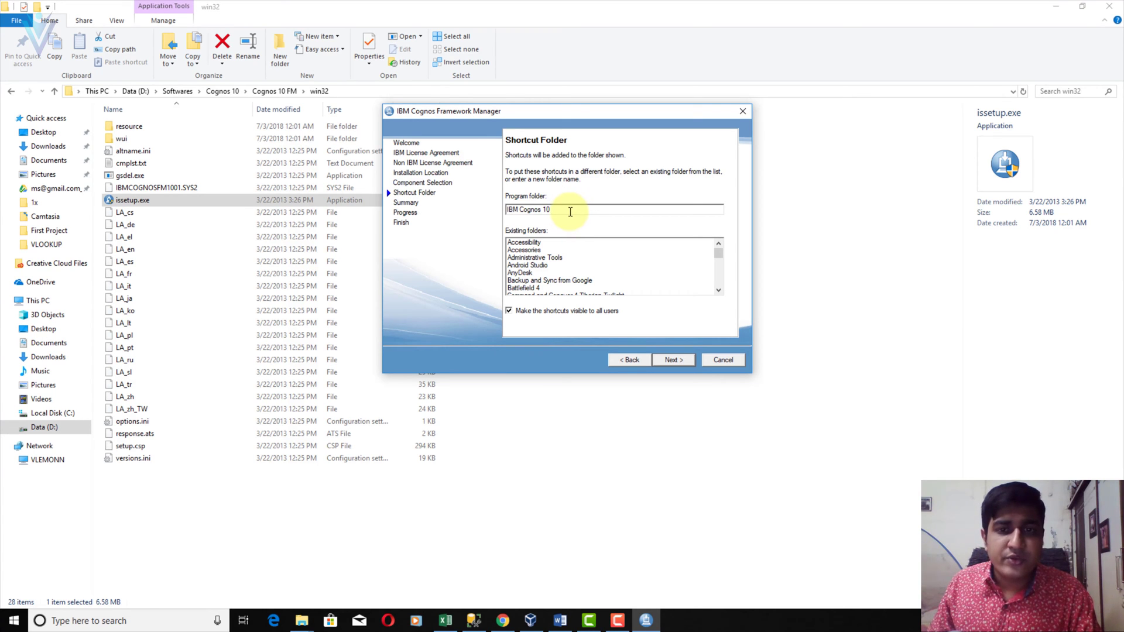
triple_click(566, 212)
click(14, 622)
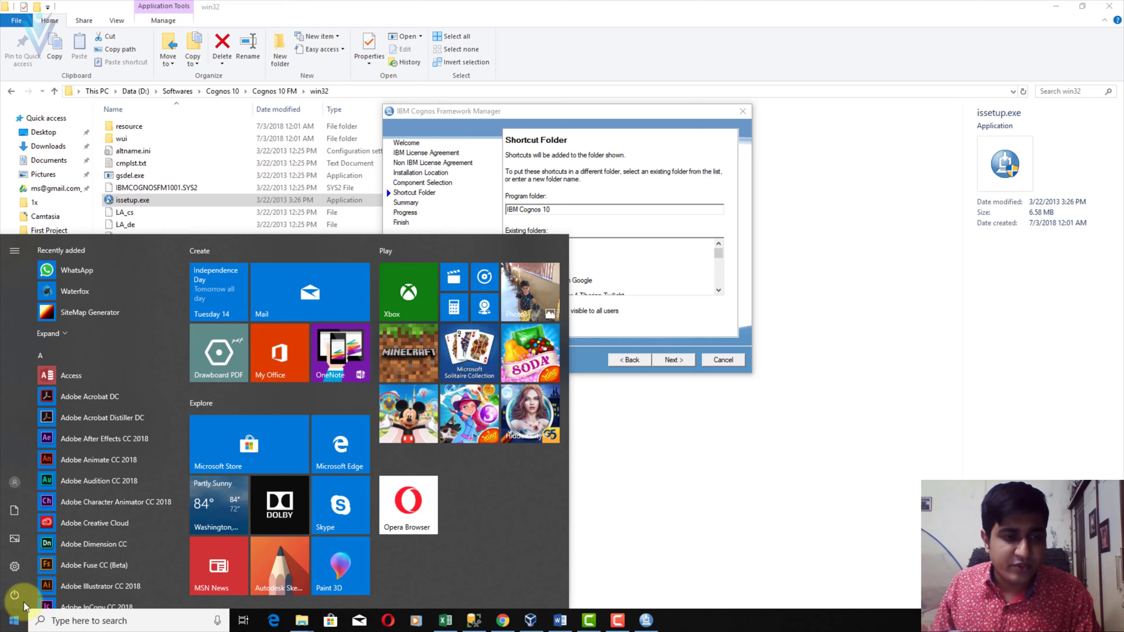
click(75, 366)
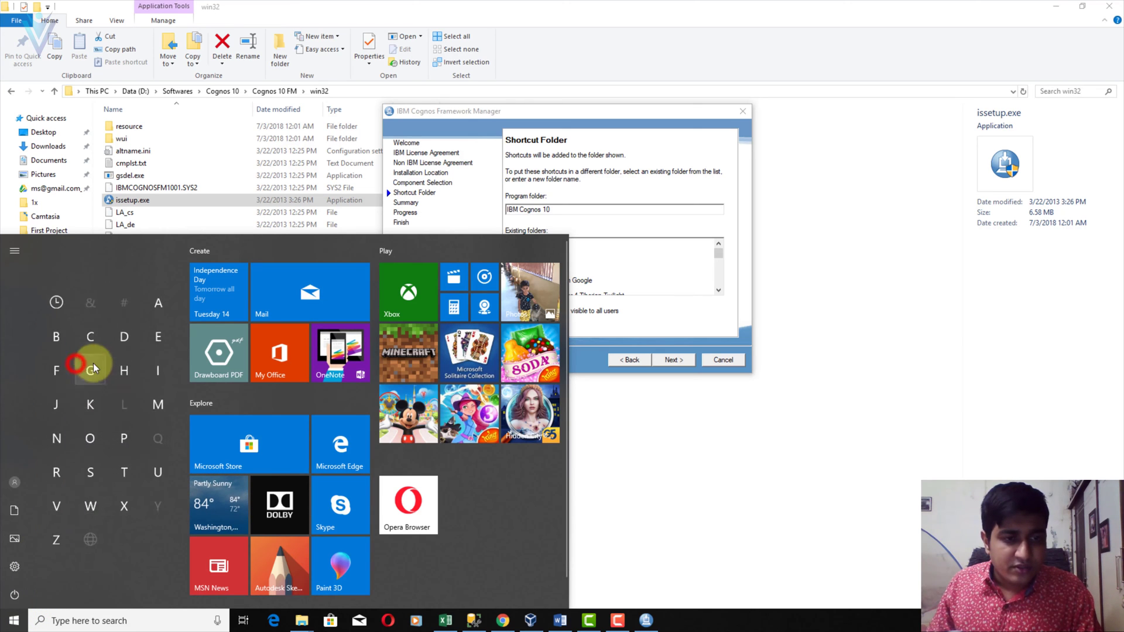
click(152, 376)
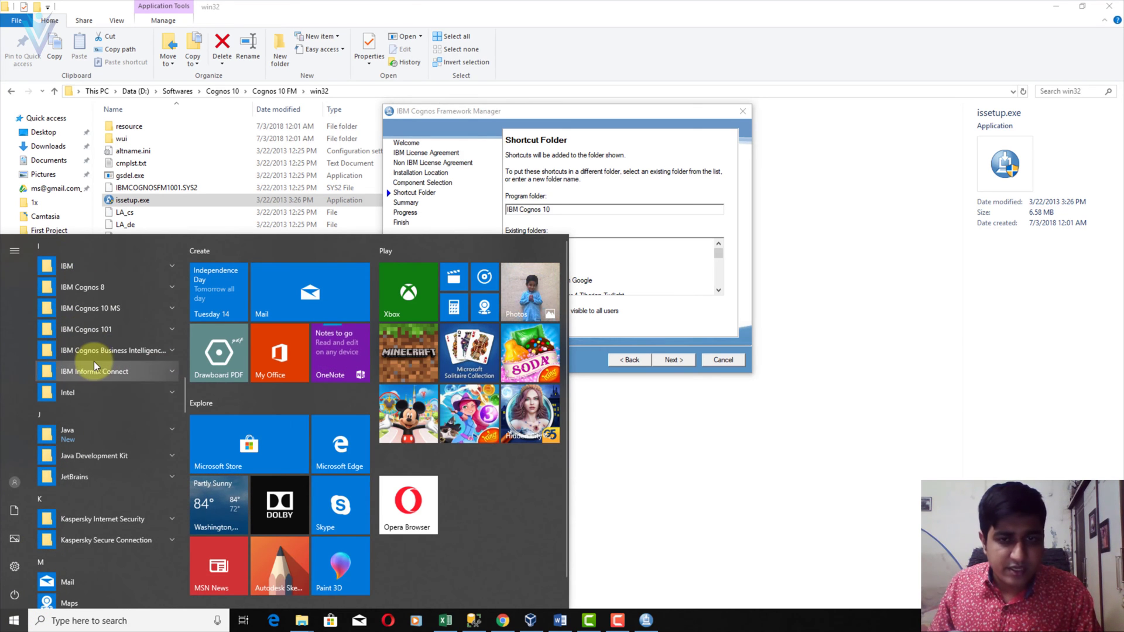
click(554, 214)
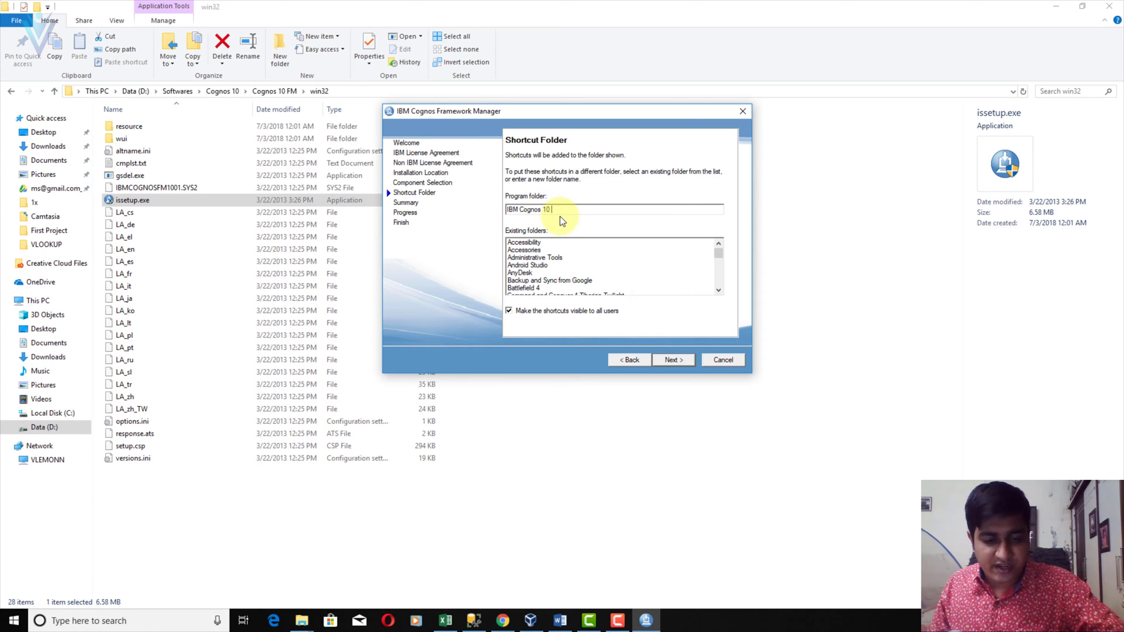
text(FM)
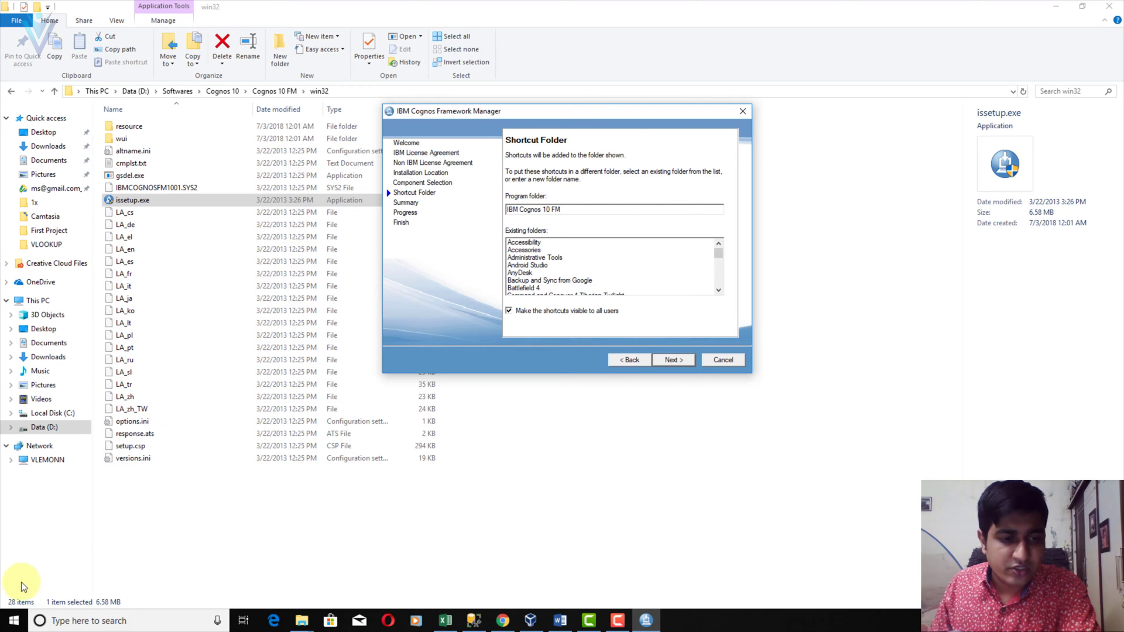
Recheck the Start menu, then accept 'IBM Cognos 10 FM' and reach the Installation Summary
click(13, 621)
click(39, 353)
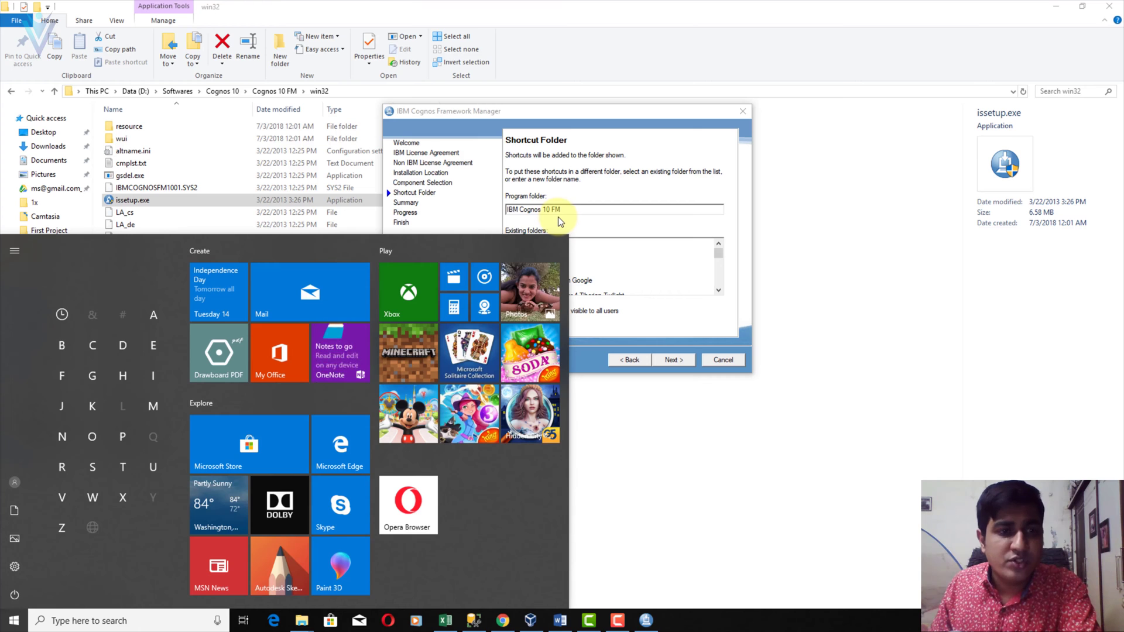
click(153, 376)
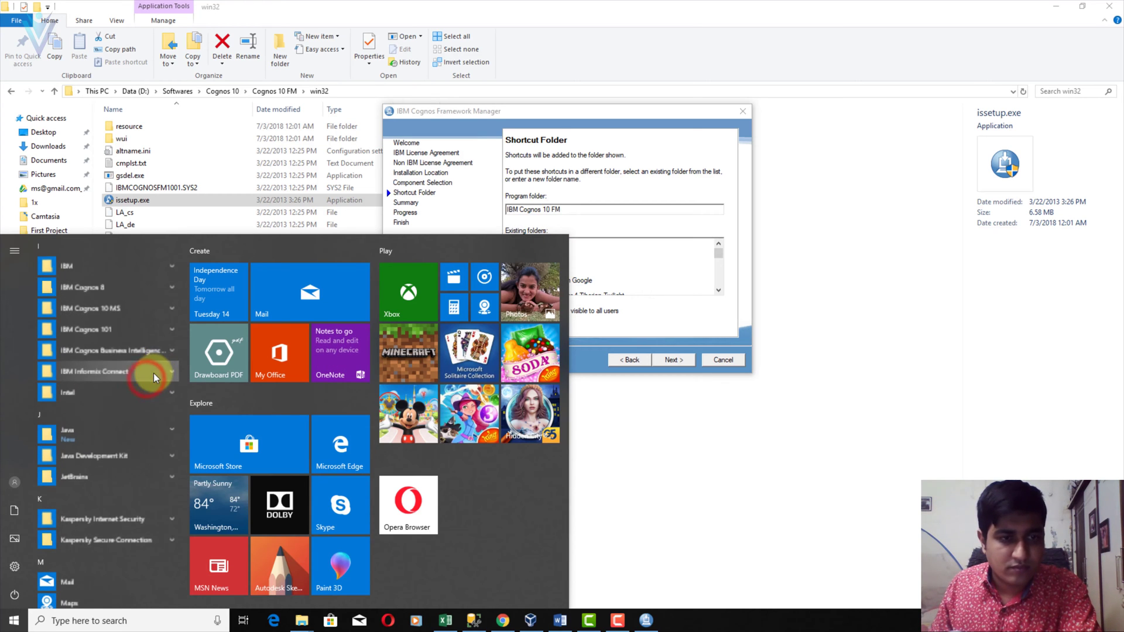
click(615, 214)
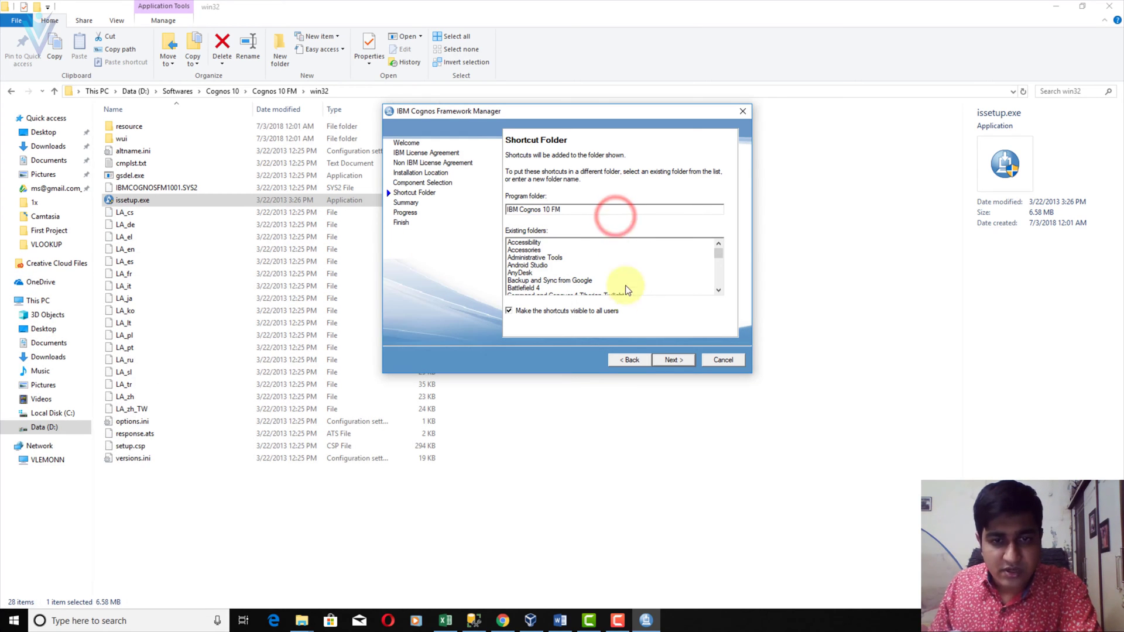
drag(563, 211, 489, 210)
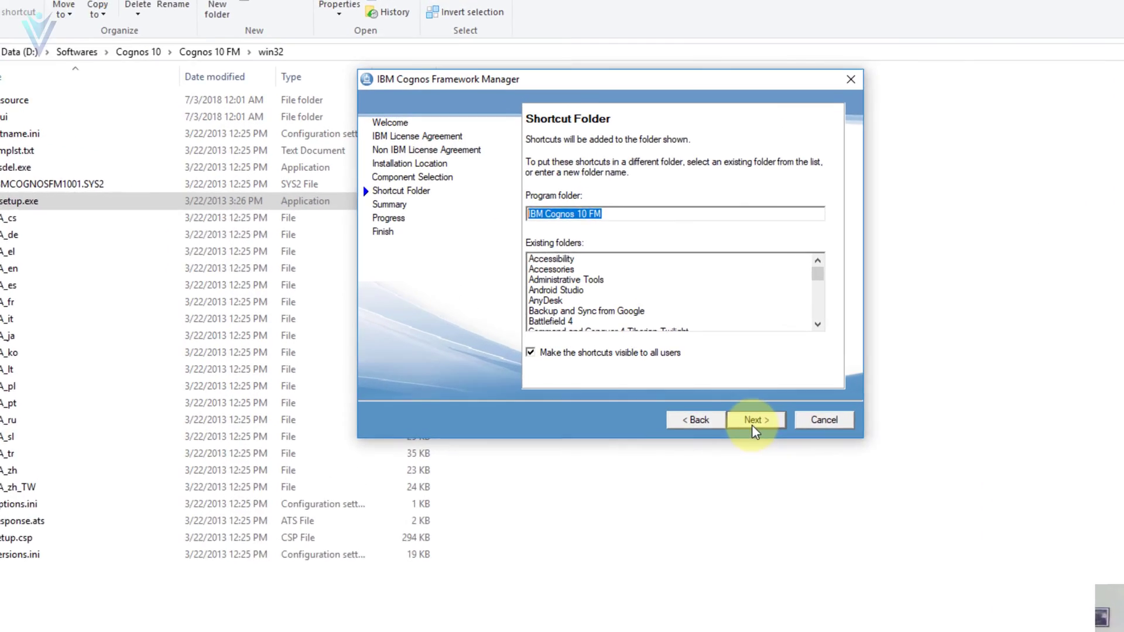
click(673, 361)
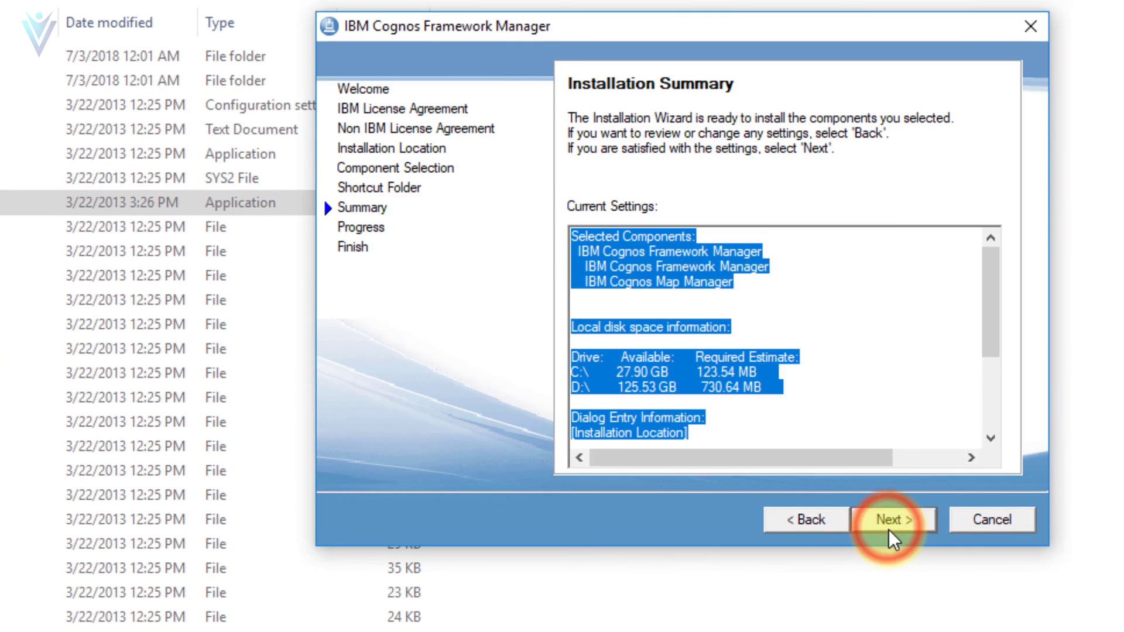
click(796, 319)
scroll(828, 329, down, 3)
scroll(761, 333, up, 5)
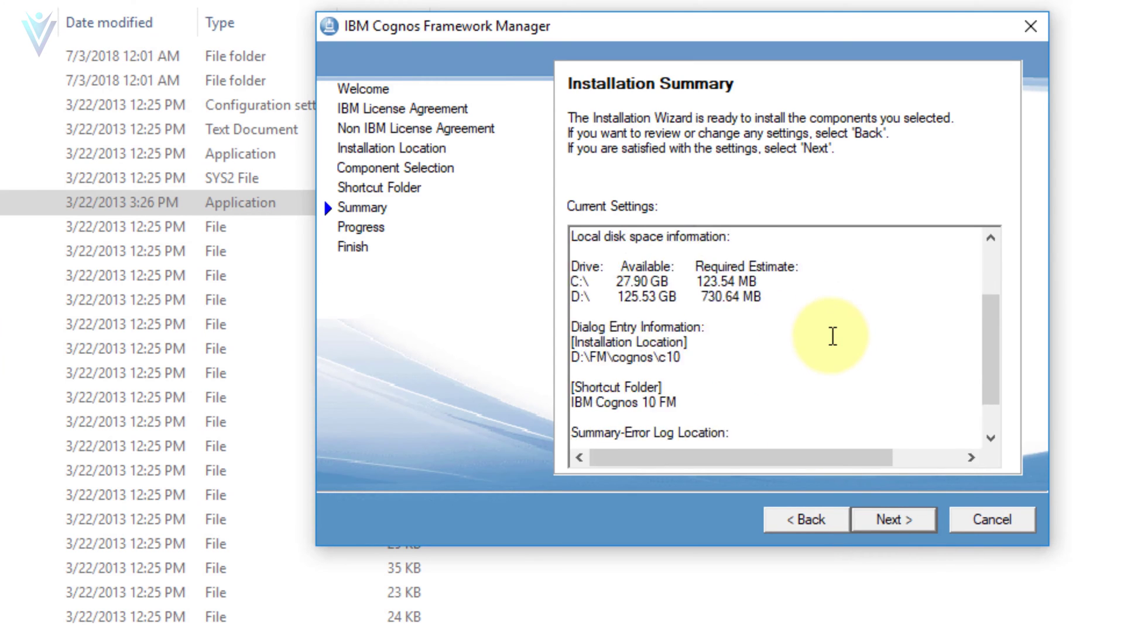
drag(578, 242, 743, 276)
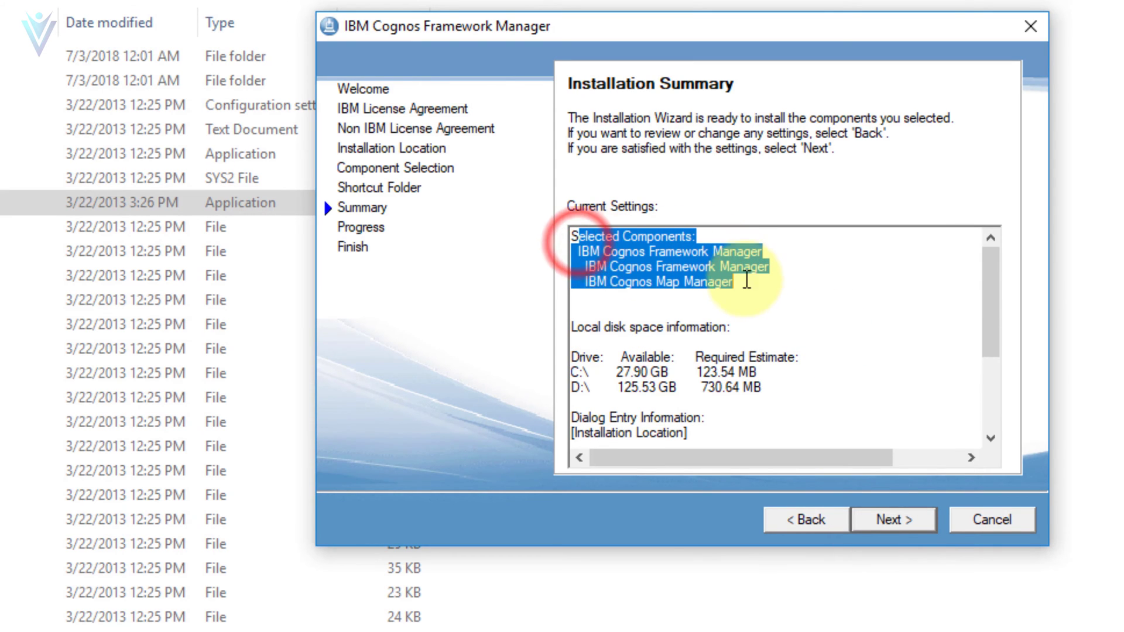
scroll(752, 298, down, 2)
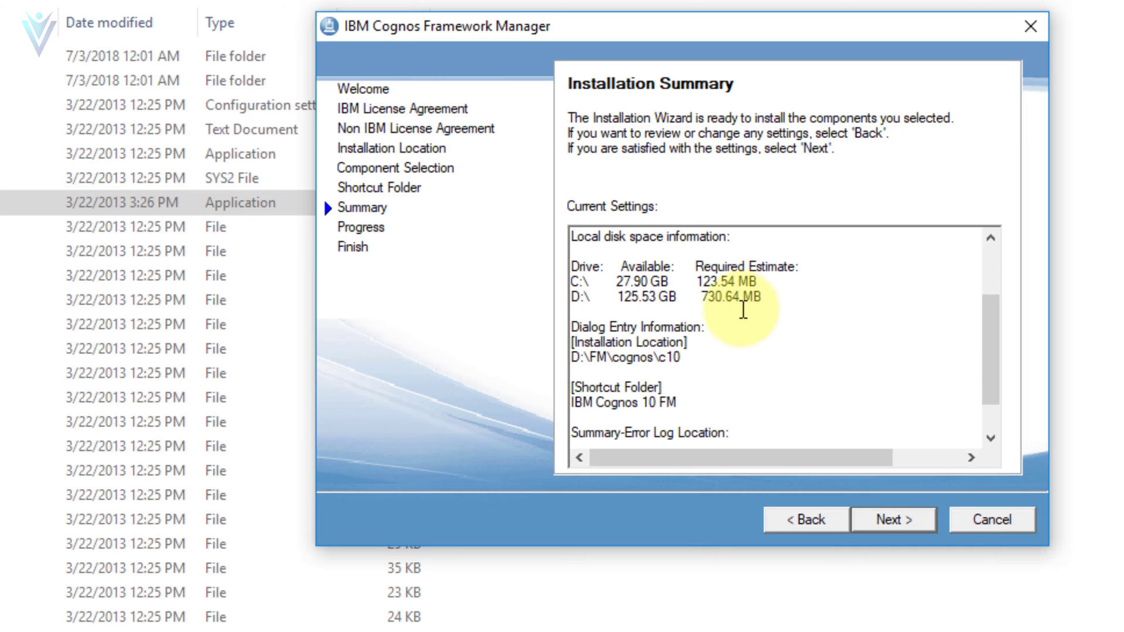
click(577, 249)
scroll(721, 264, down, 1)
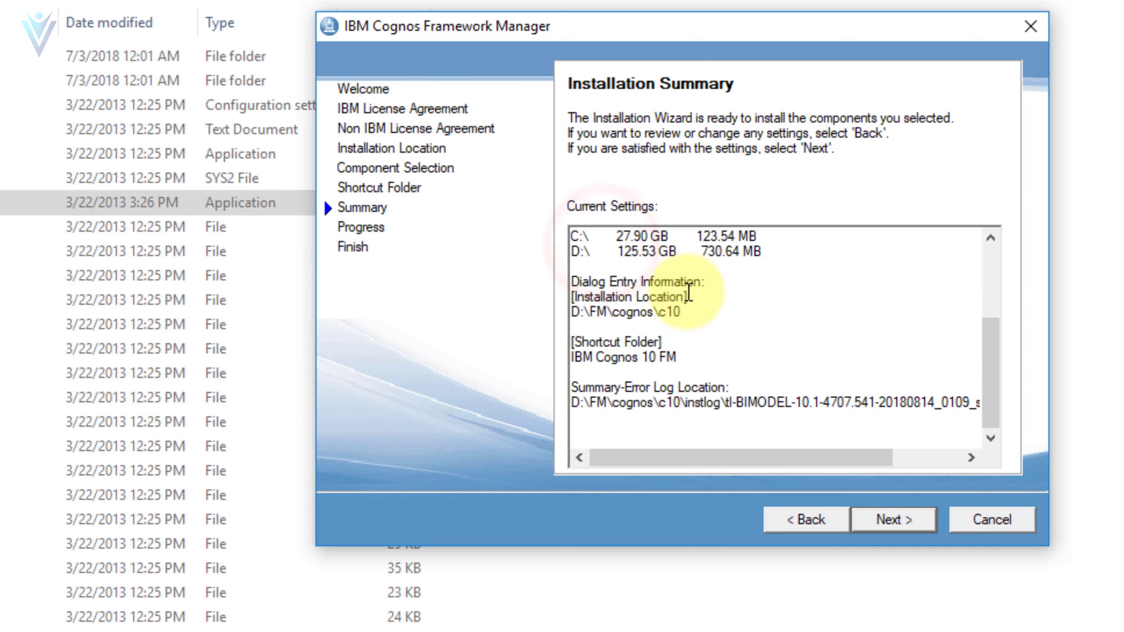
click(578, 298)
drag(578, 299, 706, 302)
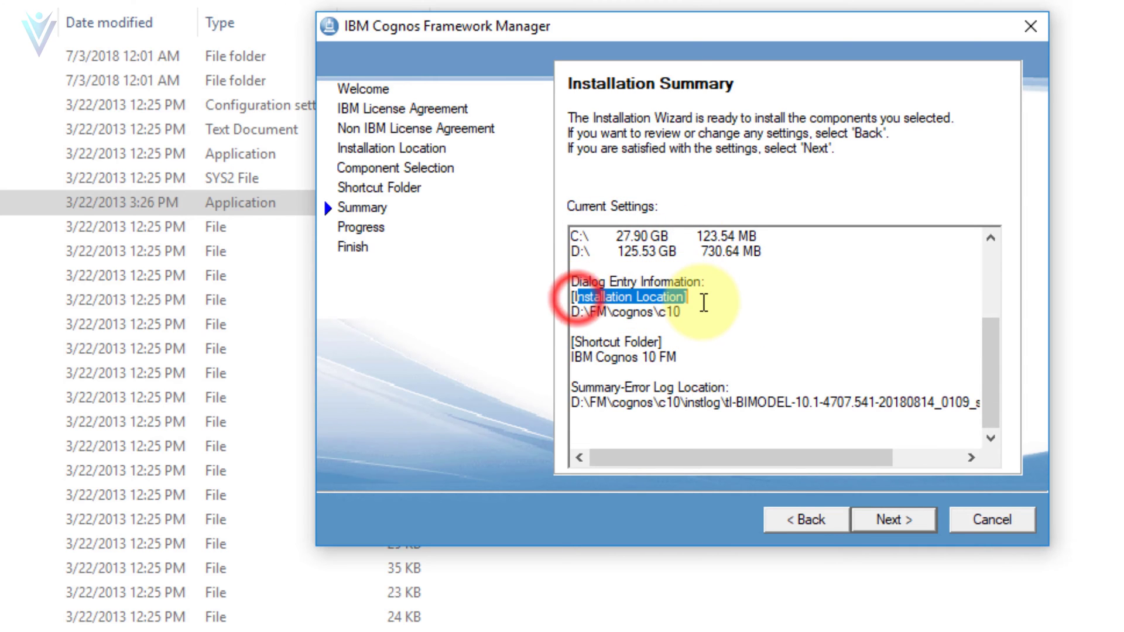
drag(574, 343, 682, 369)
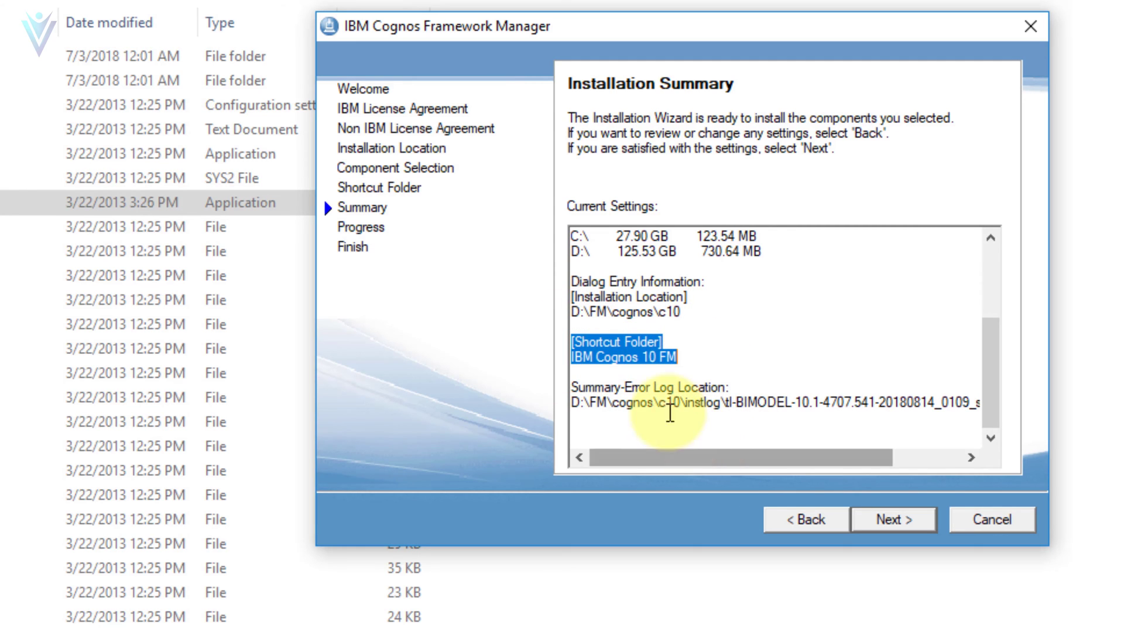
drag(573, 404, 860, 413)
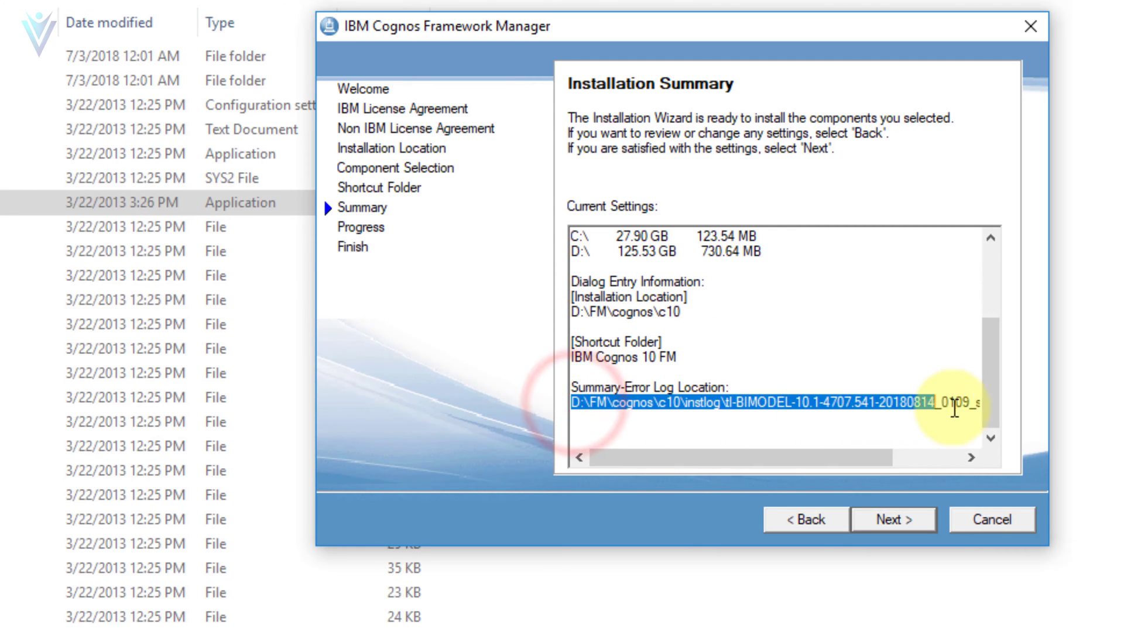
scroll(720, 287, up, 3)
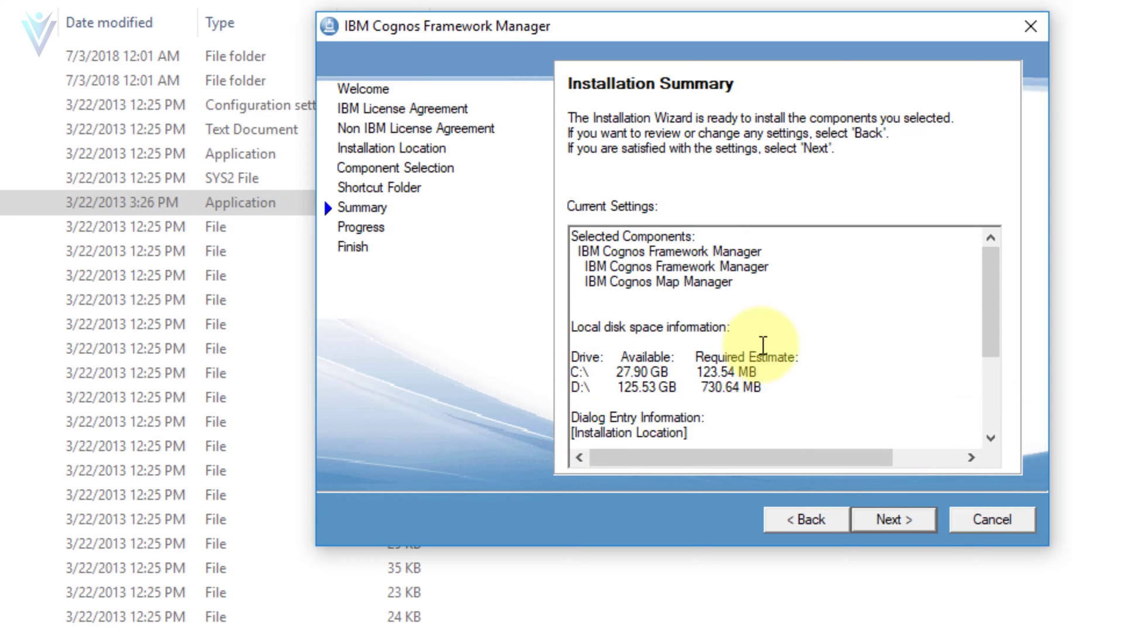
Install the components, dismiss the supplementary languages notice and finish the wizard
click(901, 522)
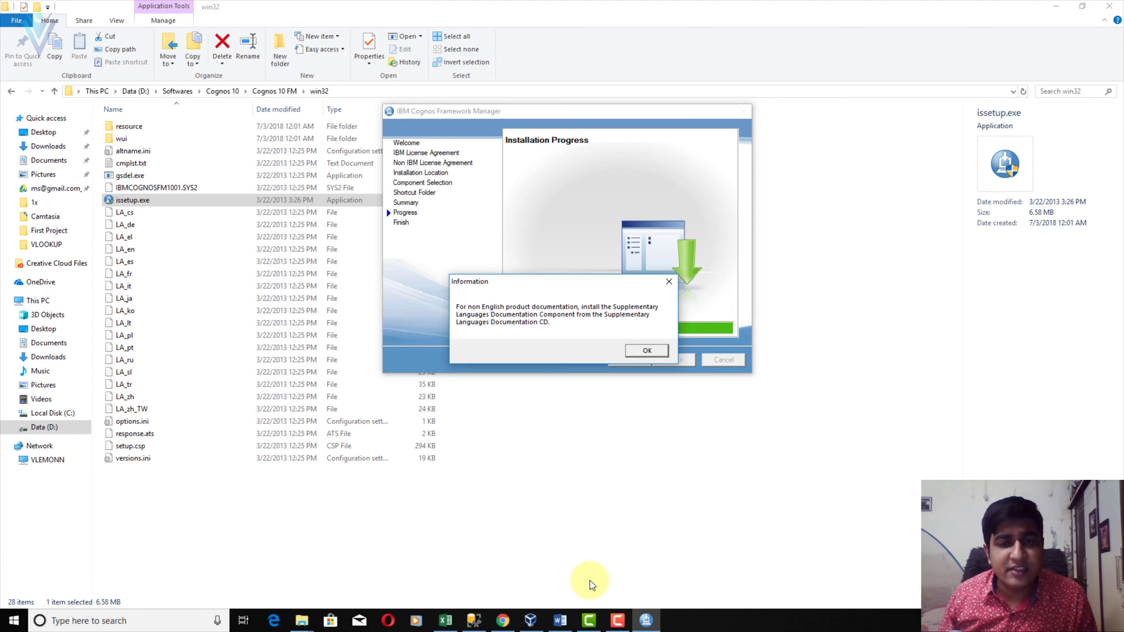
click(647, 352)
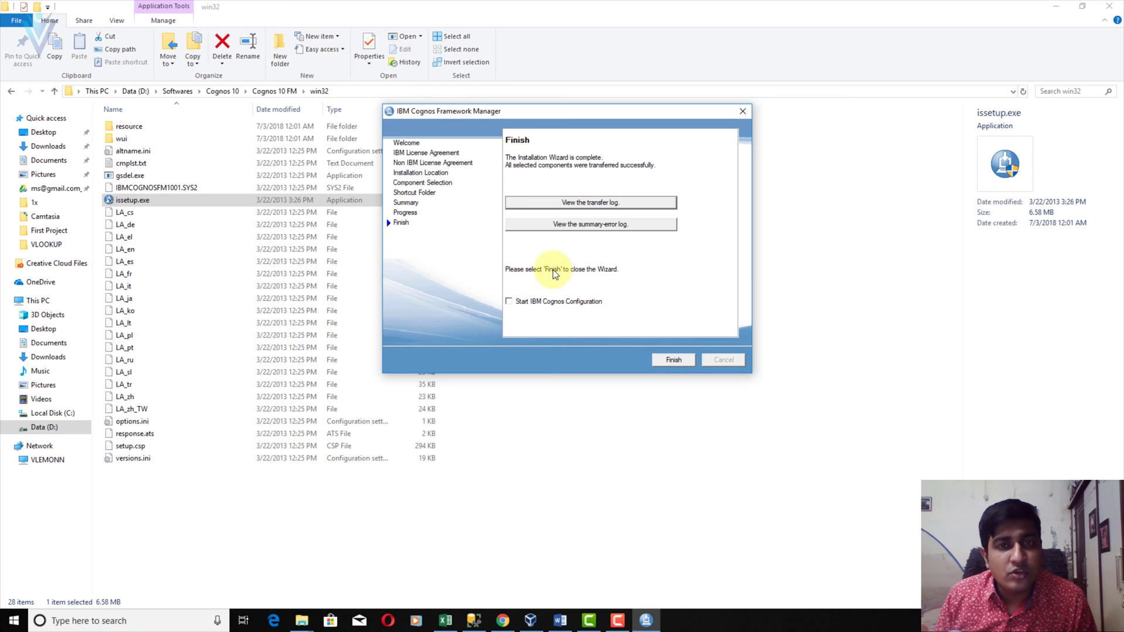
click(680, 362)
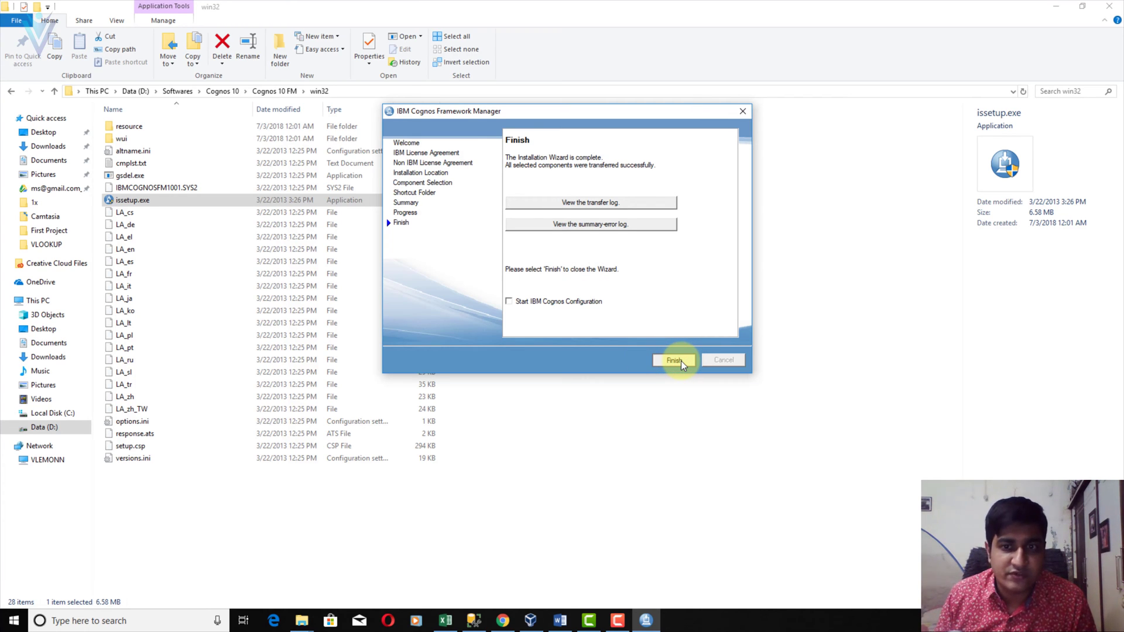
click(681, 361)
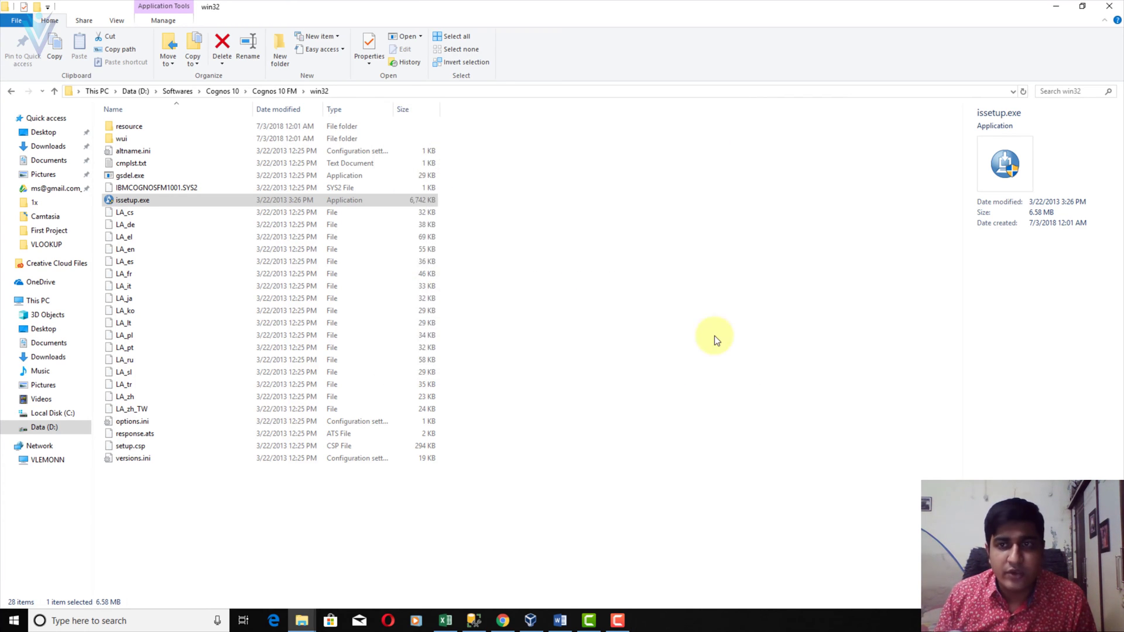
Close the win32 folder and scroll the article to launching IBM Cognos Configuration
click(1107, 8)
scroll(803, 297, down, 8)
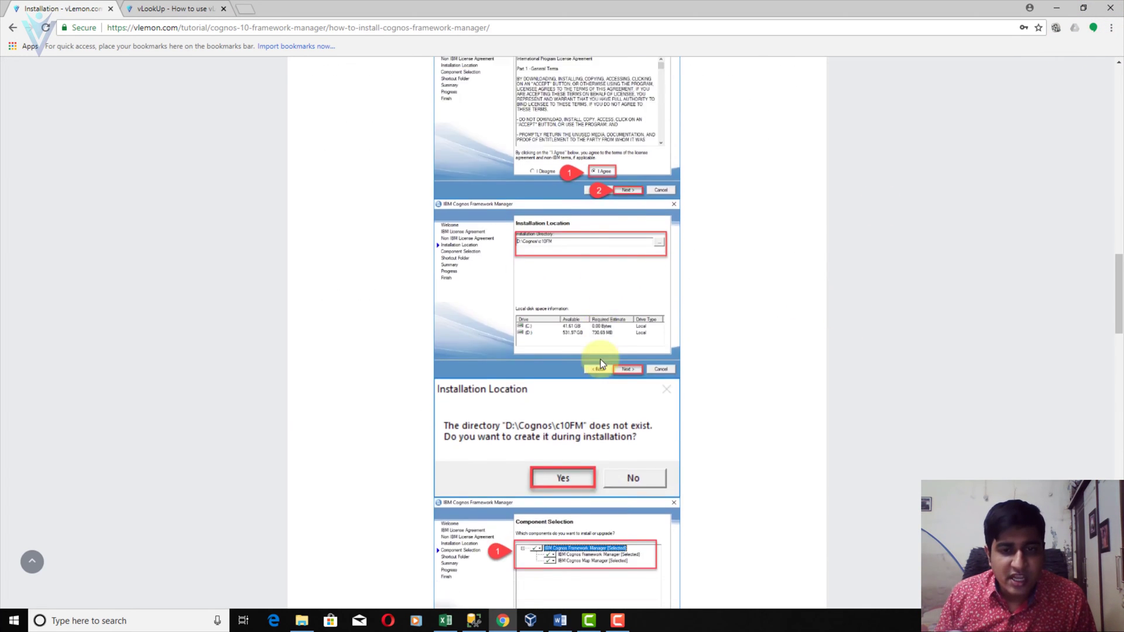
scroll(600, 360, down, 14)
scroll(603, 361, down, 5)
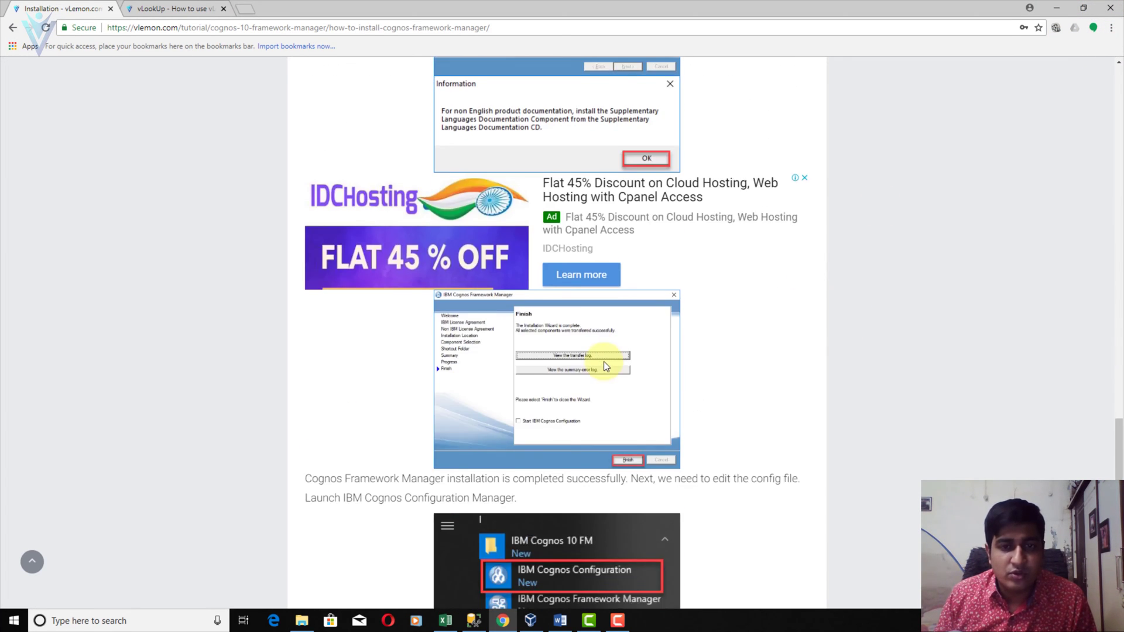
scroll(603, 361, down, 4)
scroll(603, 361, down, 3)
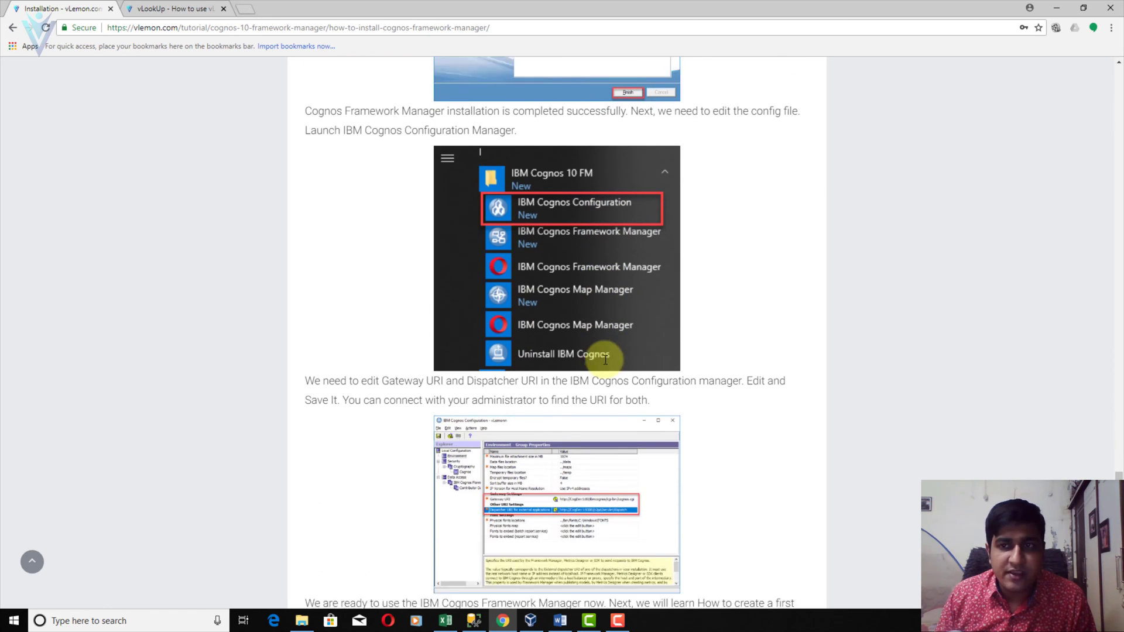
Launch IBM Cognos Framework Manager from the Start menu's IBM Cognos 10 FM folder under I
click(1058, 9)
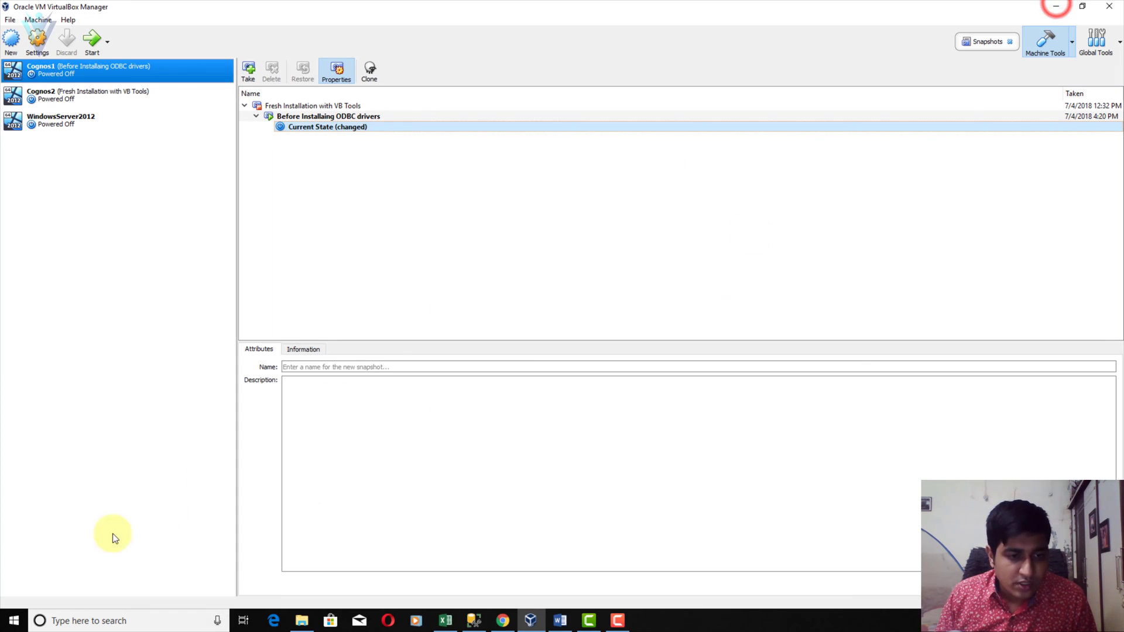
click(13, 620)
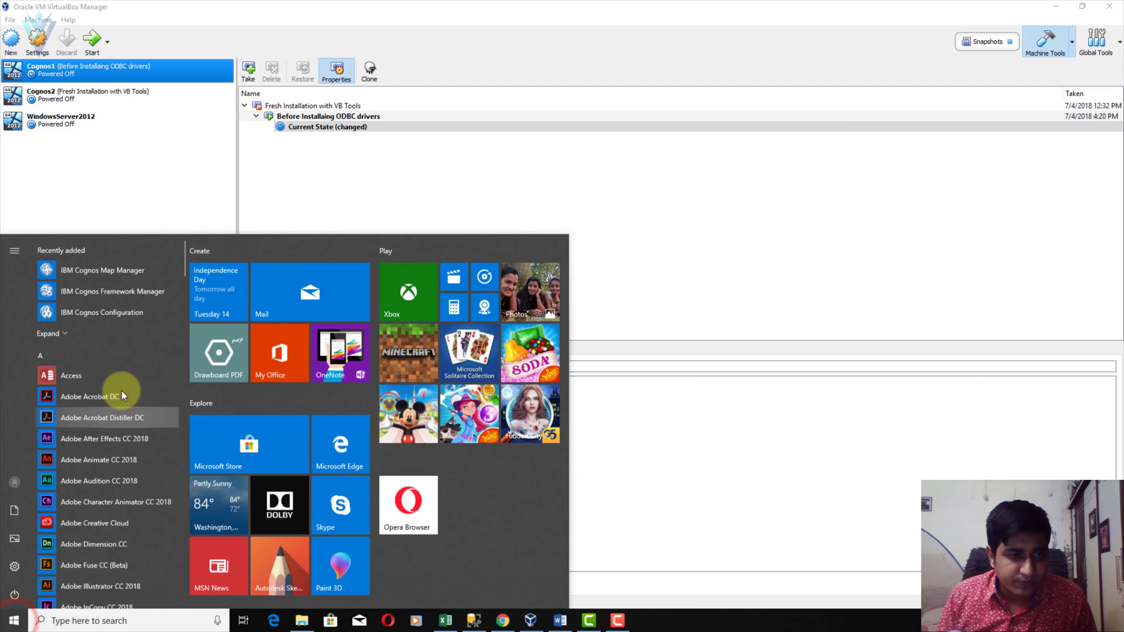
click(66, 359)
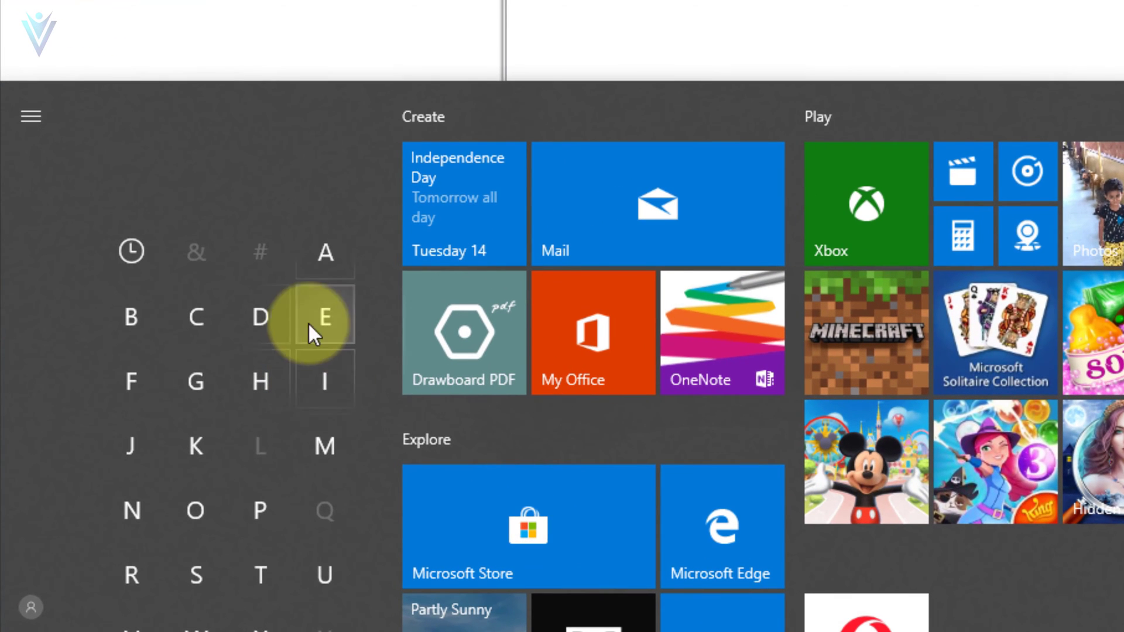
click(320, 382)
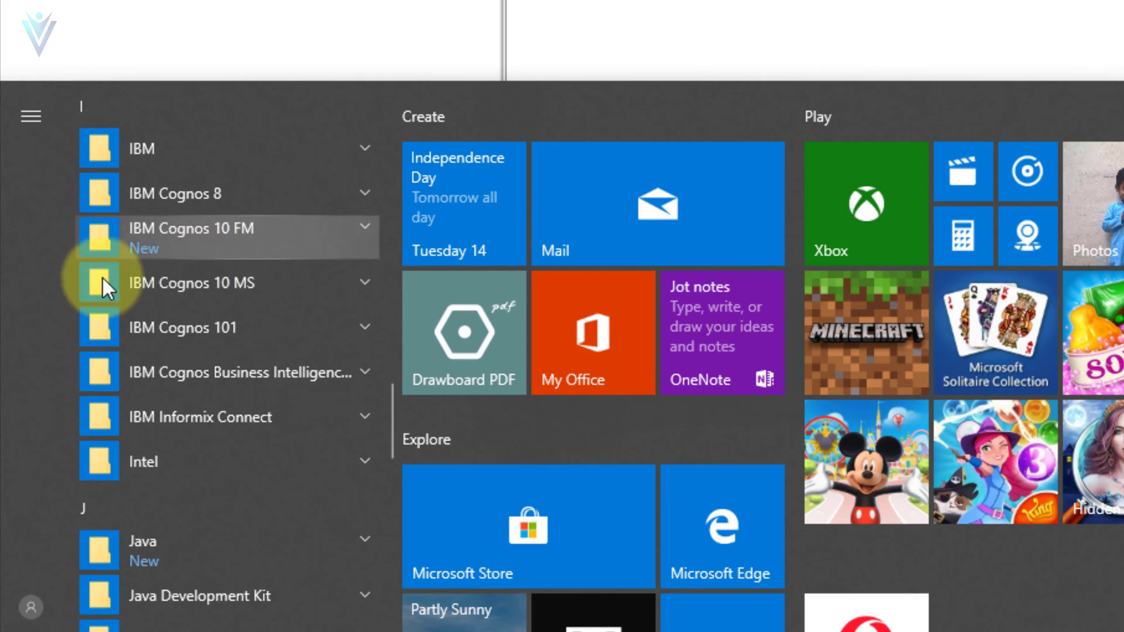
click(254, 237)
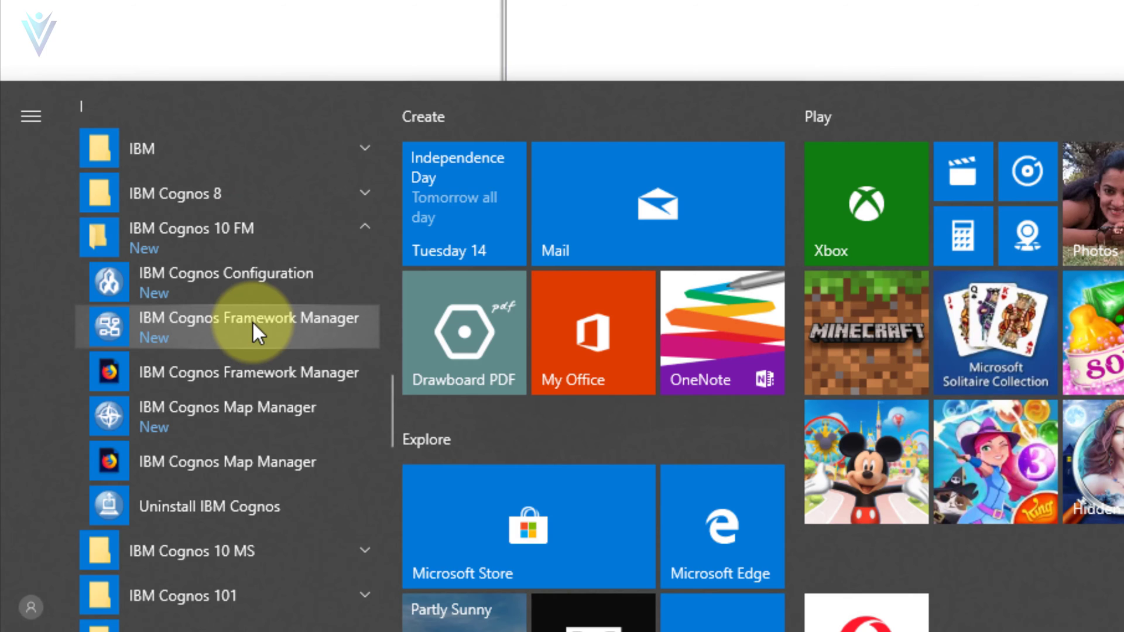
click(252, 321)
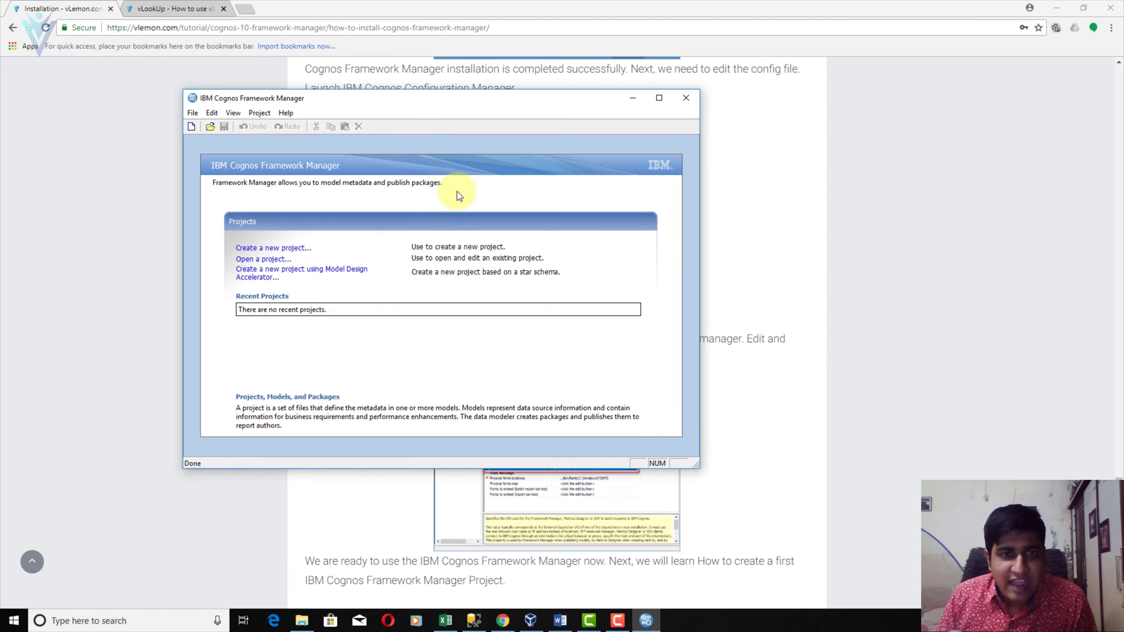
drag(408, 108, 619, 104)
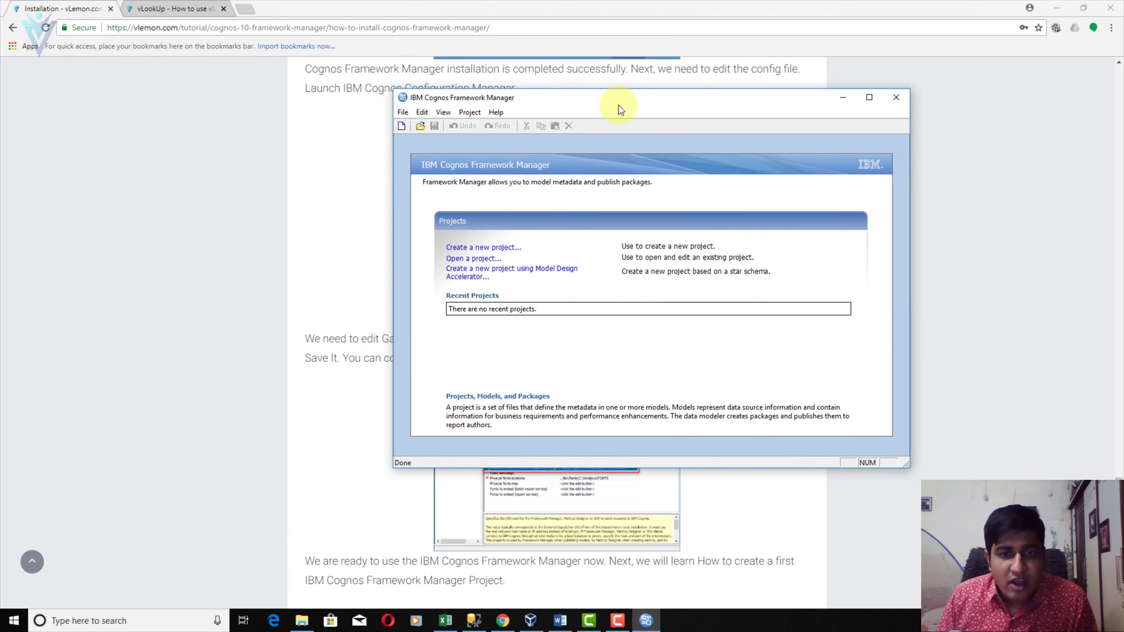
Start project NewProject2, inspect the gateway URL in the access error, close it, and accept the language
click(506, 247)
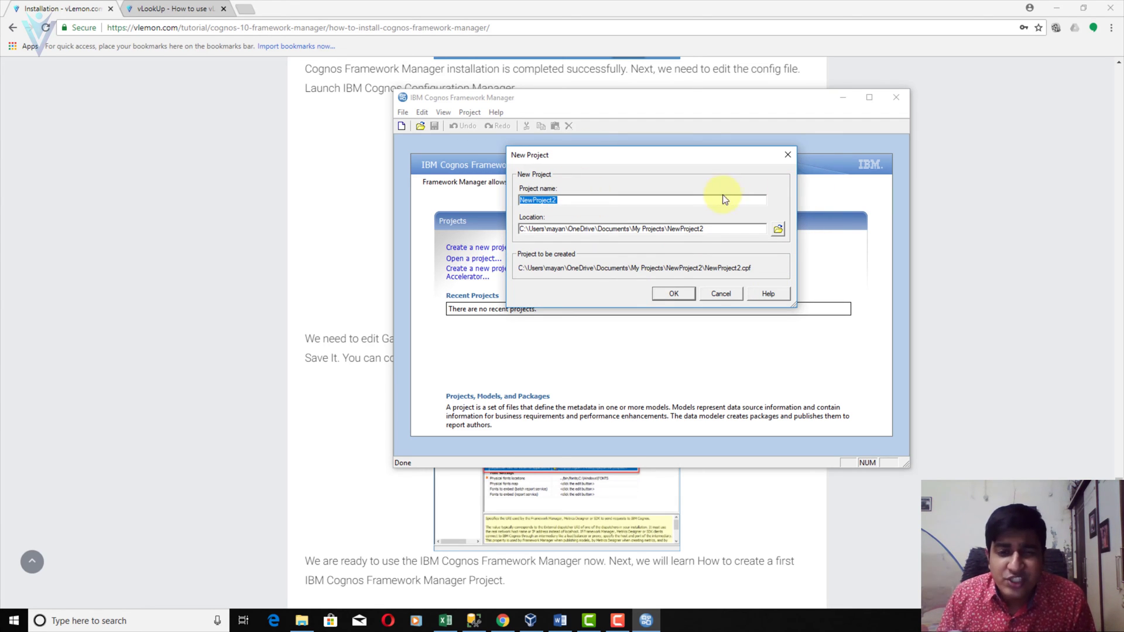
click(673, 294)
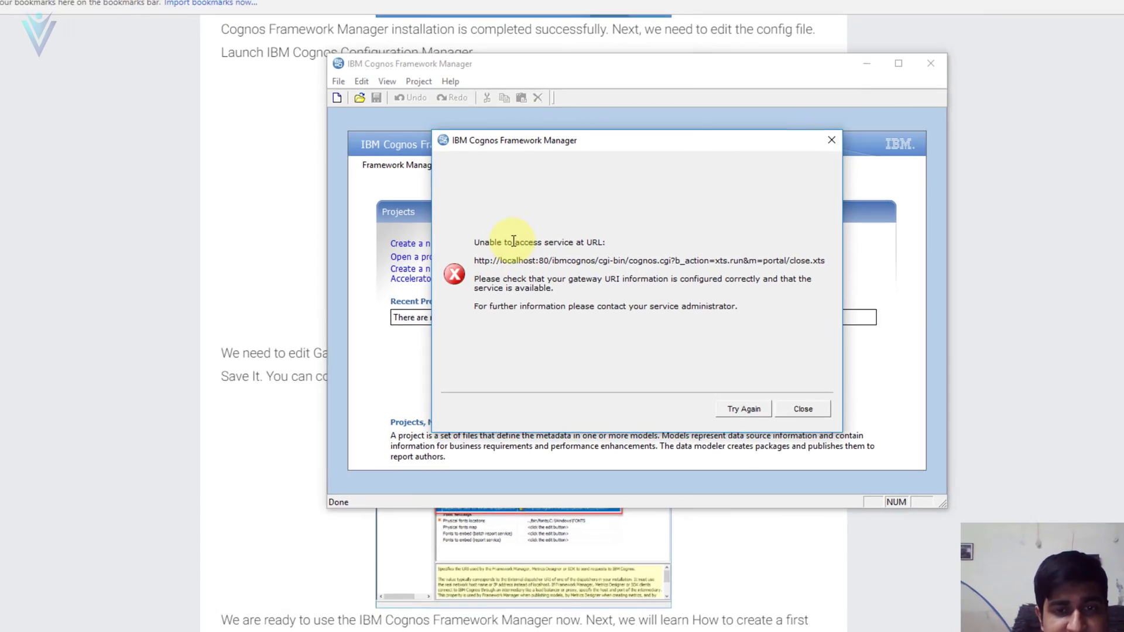
drag(516, 246, 599, 248)
click(242, 261)
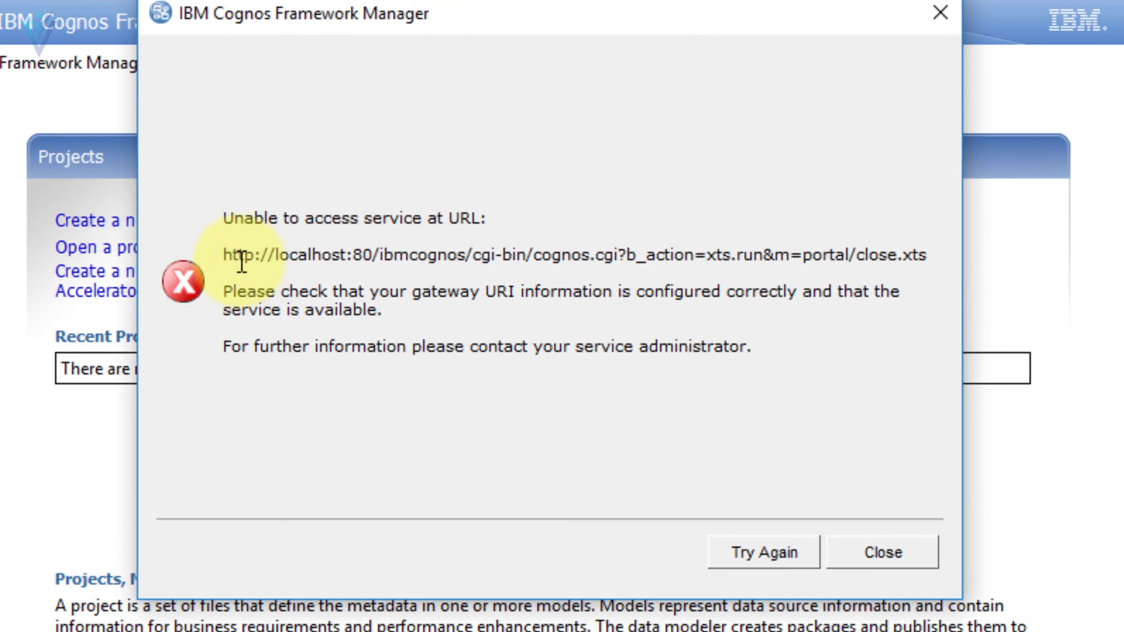
drag(228, 255, 556, 255)
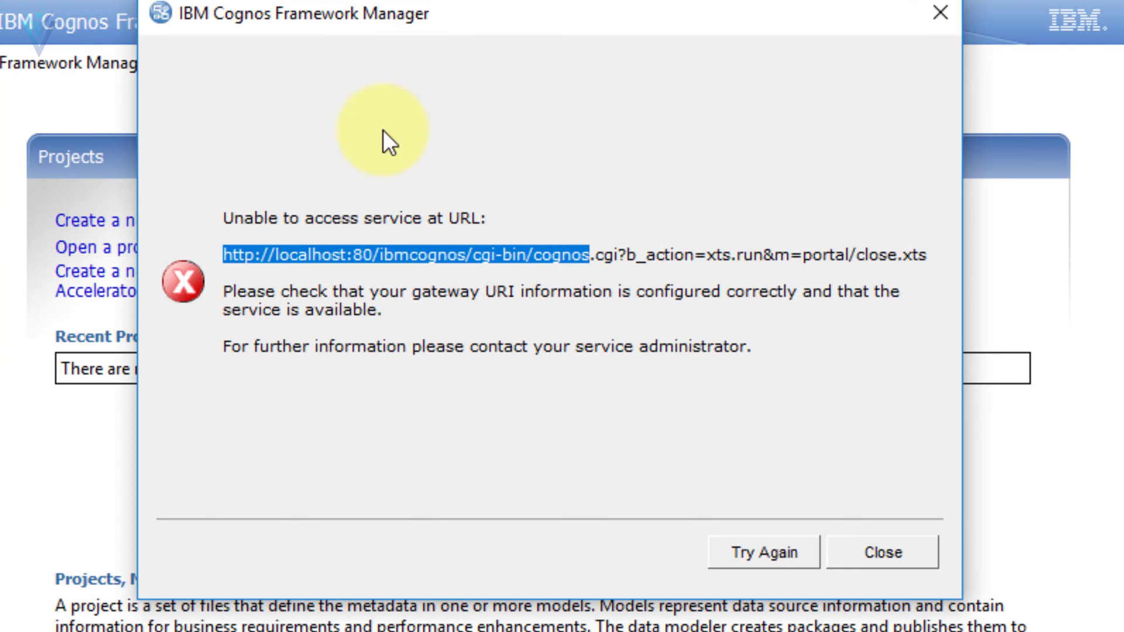
click(884, 552)
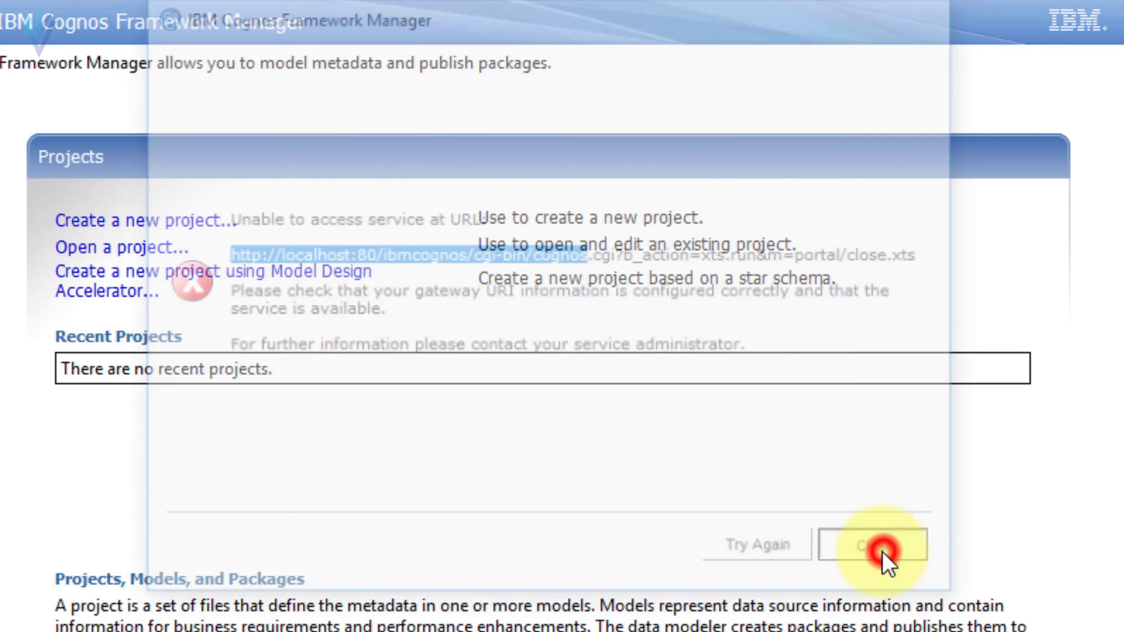
click(701, 603)
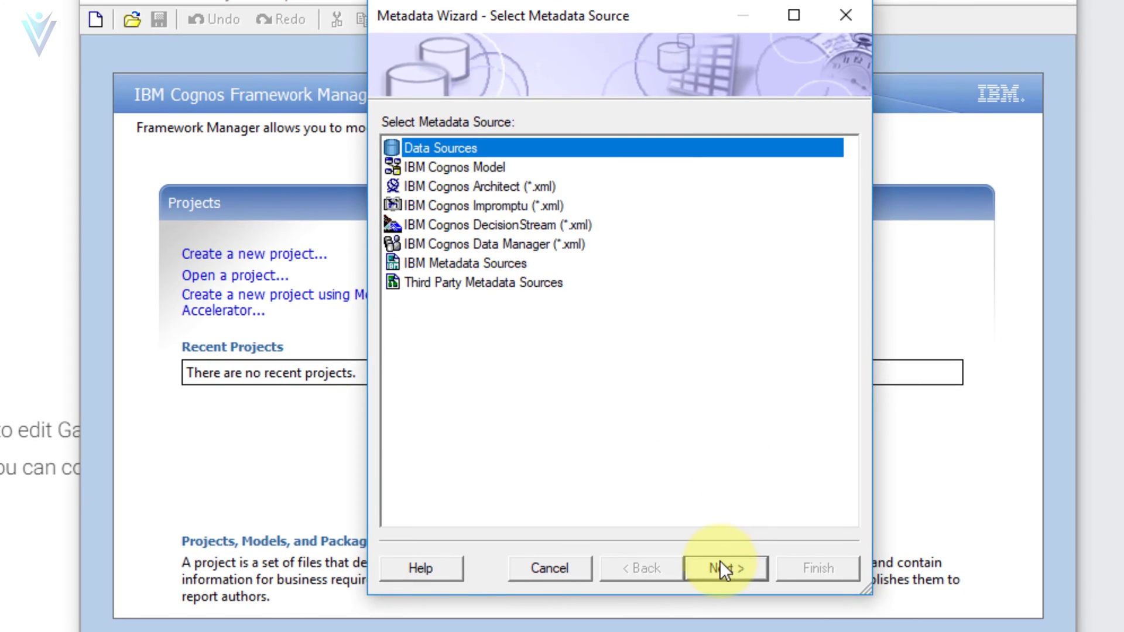
Advance to data source selection, dismiss the repeated connection error, and quit Framework Manager without saving
click(723, 568)
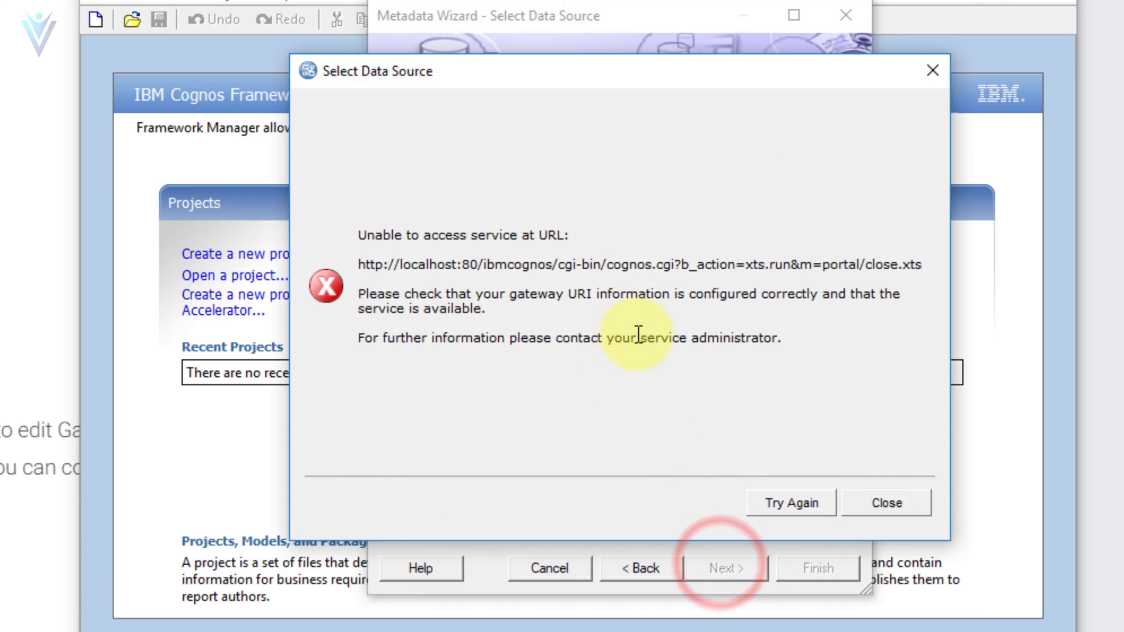
drag(587, 73, 825, 1)
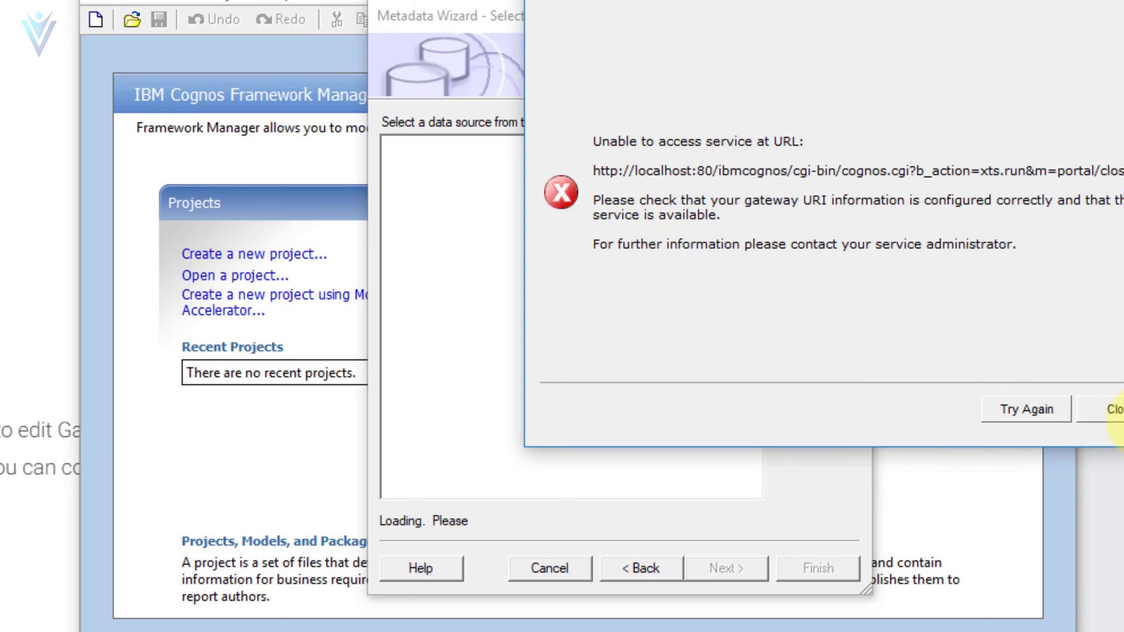
click(1115, 410)
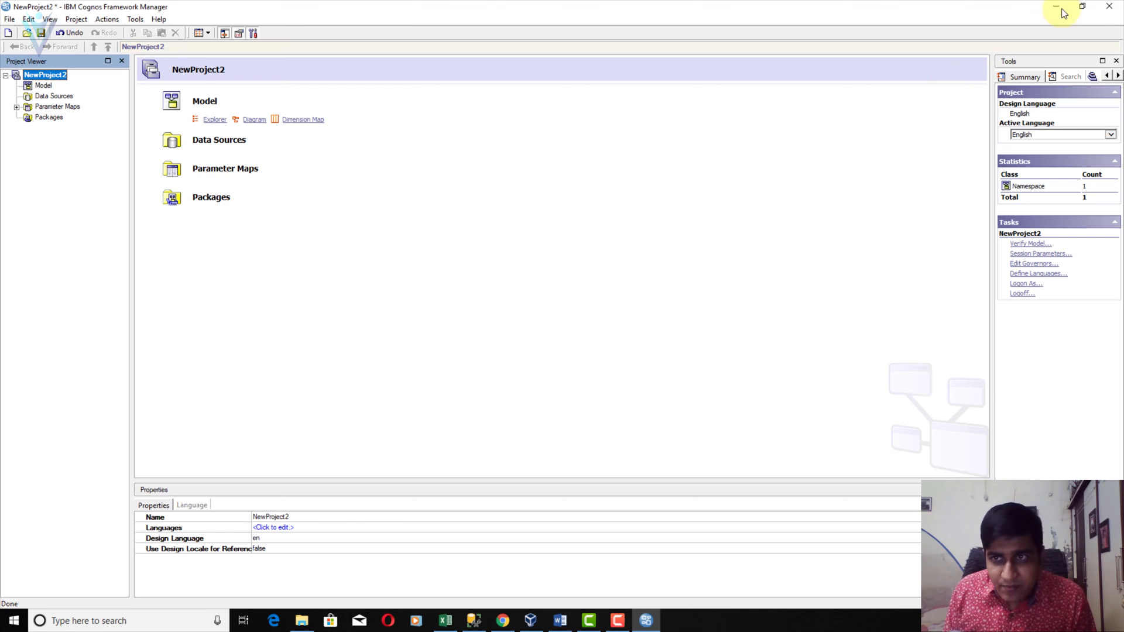
click(1107, 9)
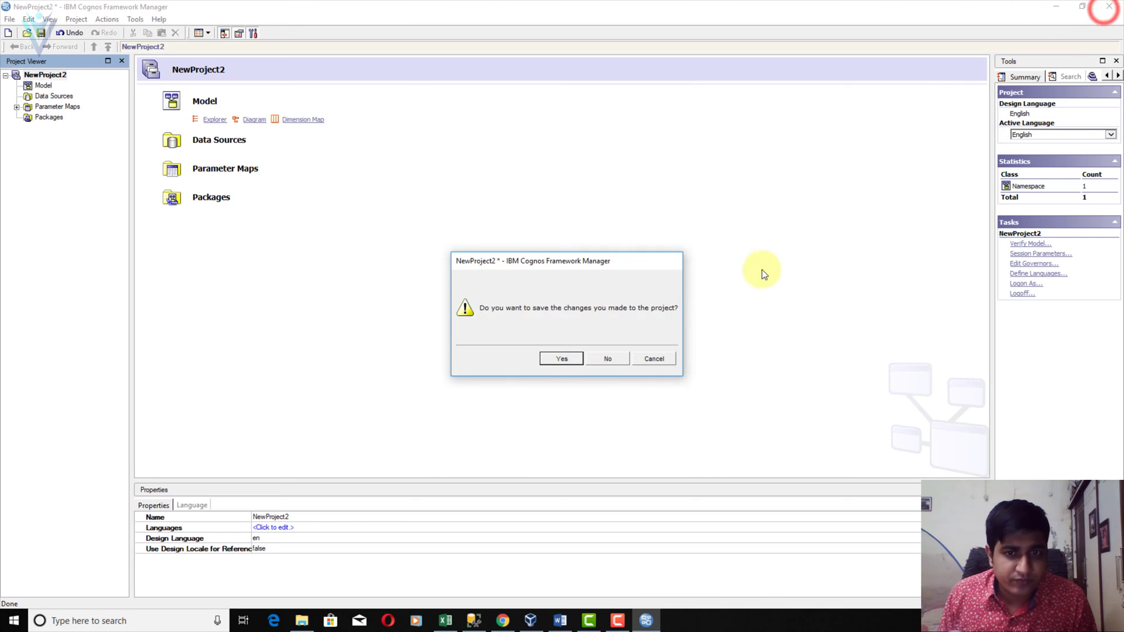
click(608, 358)
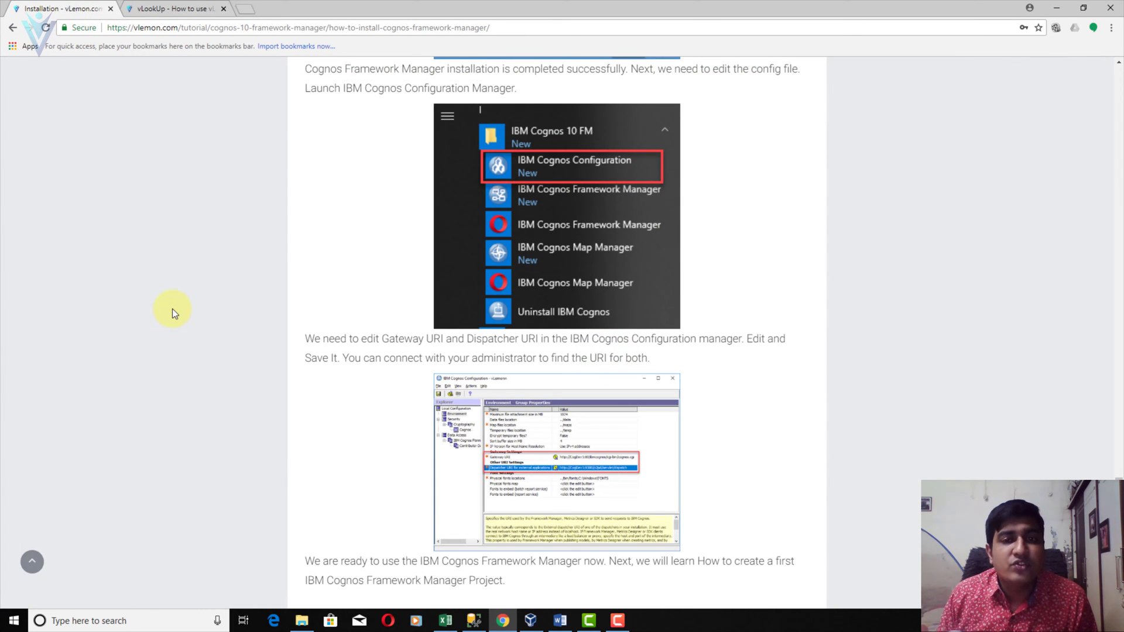
Launch IBM Cognos Configuration from the Start menu's IBM Cognos 10 FM folder under I
click(18, 616)
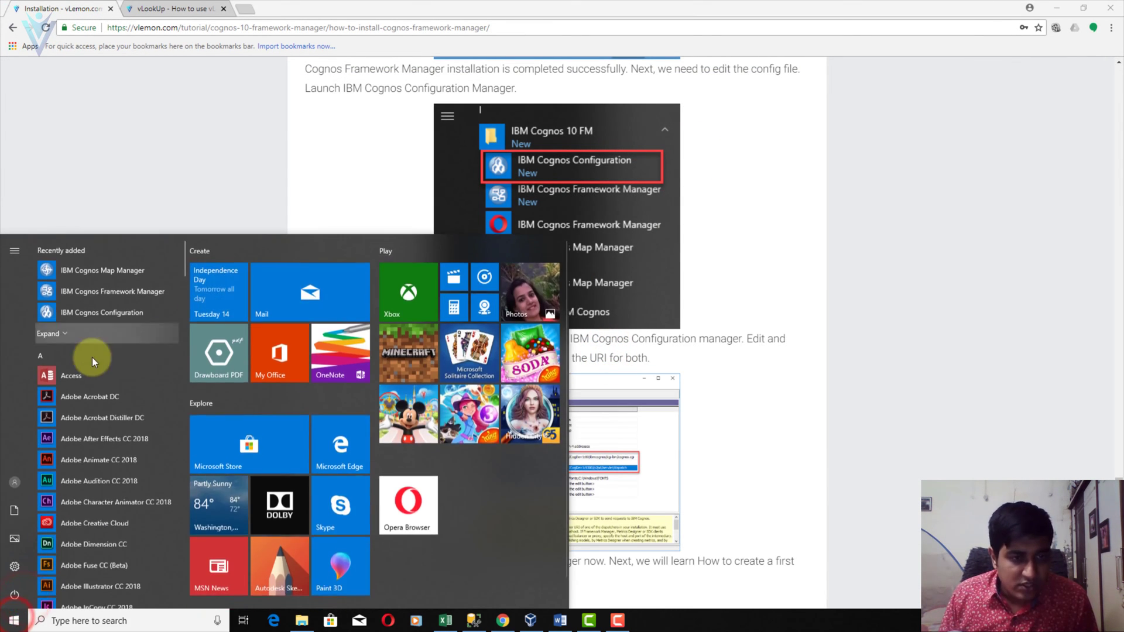
click(86, 360)
click(152, 375)
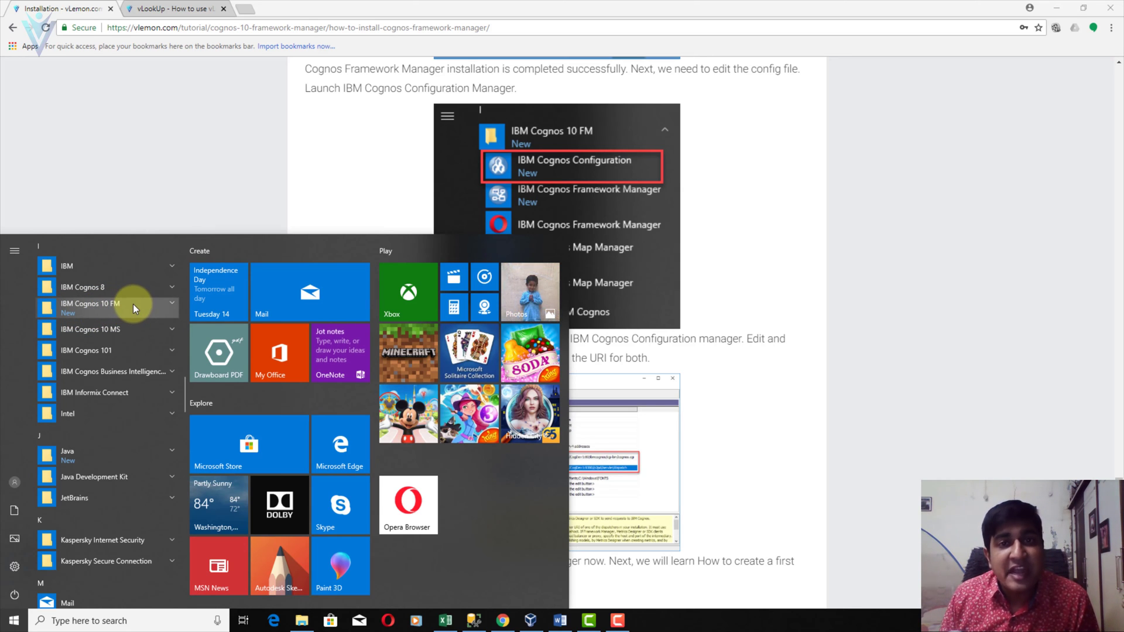
click(165, 303)
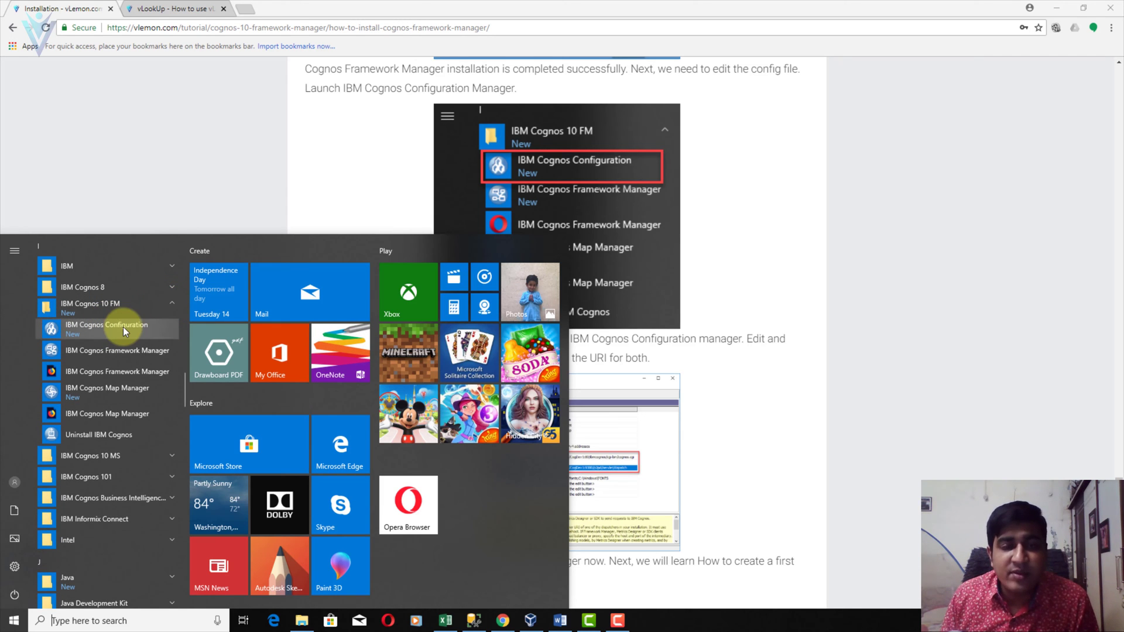
click(122, 327)
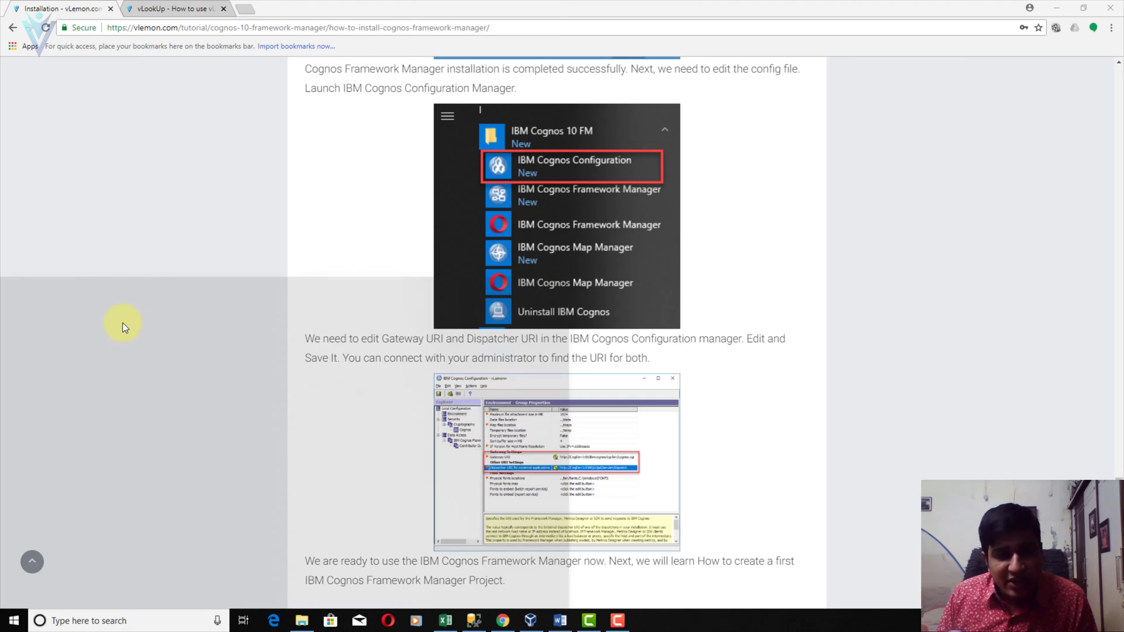
Select the Gateway URI value in the Environment group for editing
click(381, 241)
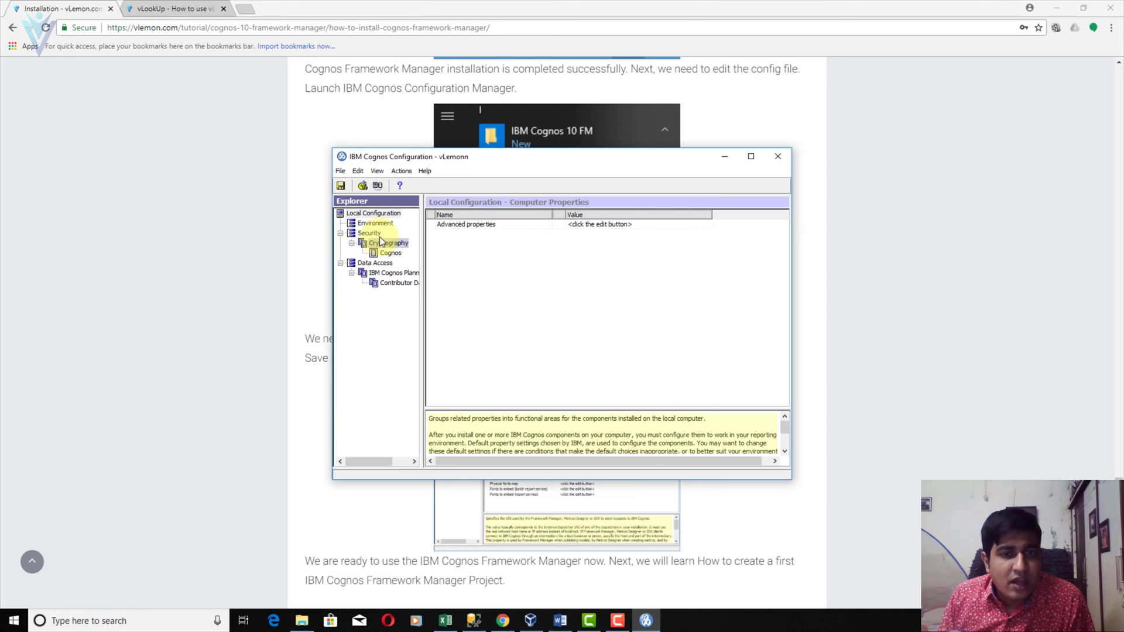
click(375, 225)
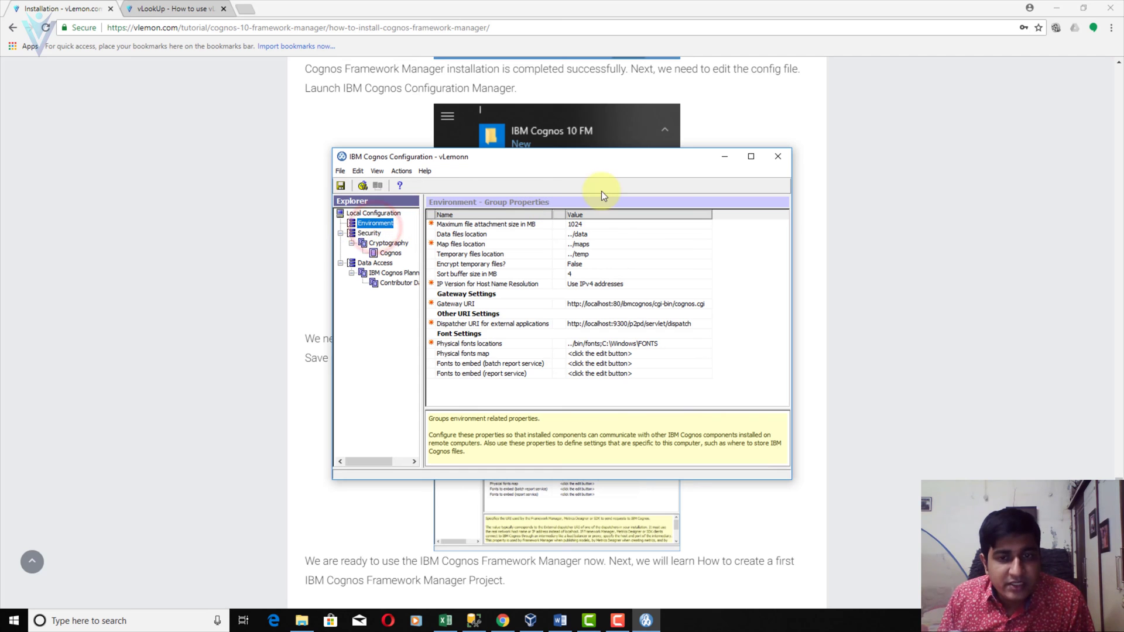
click(647, 304)
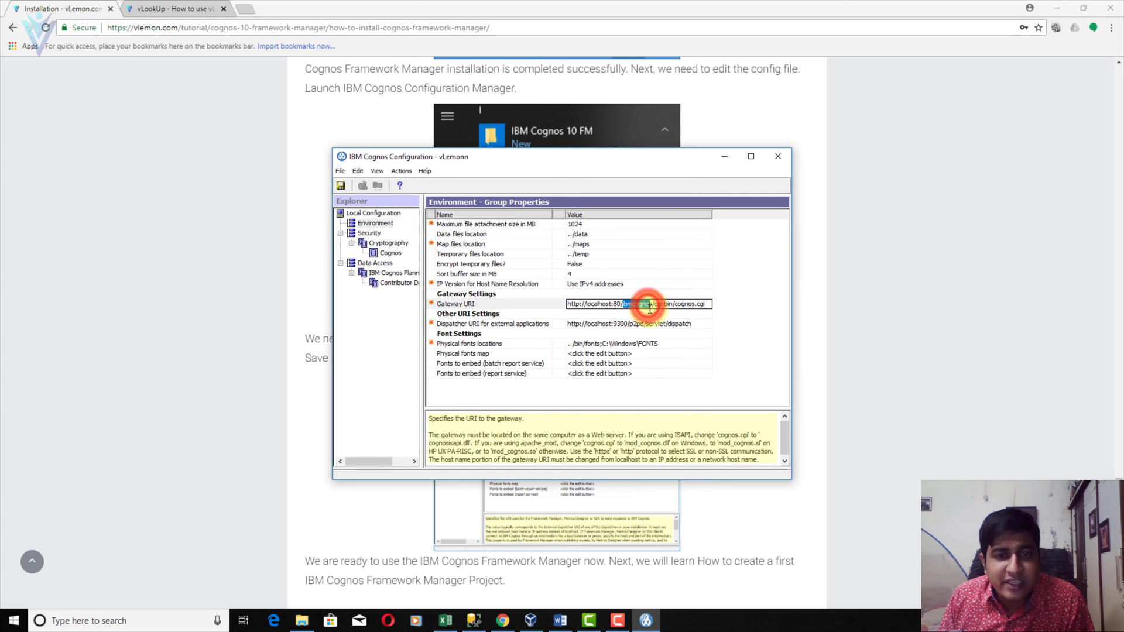
click(650, 311)
click(615, 322)
click(616, 323)
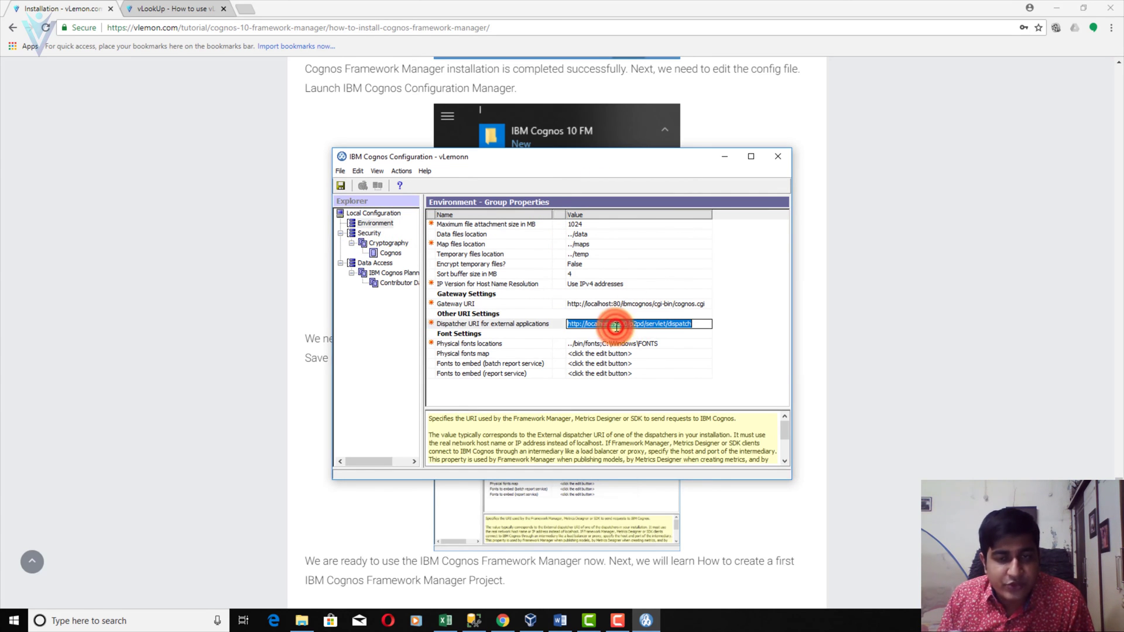
click(618, 305)
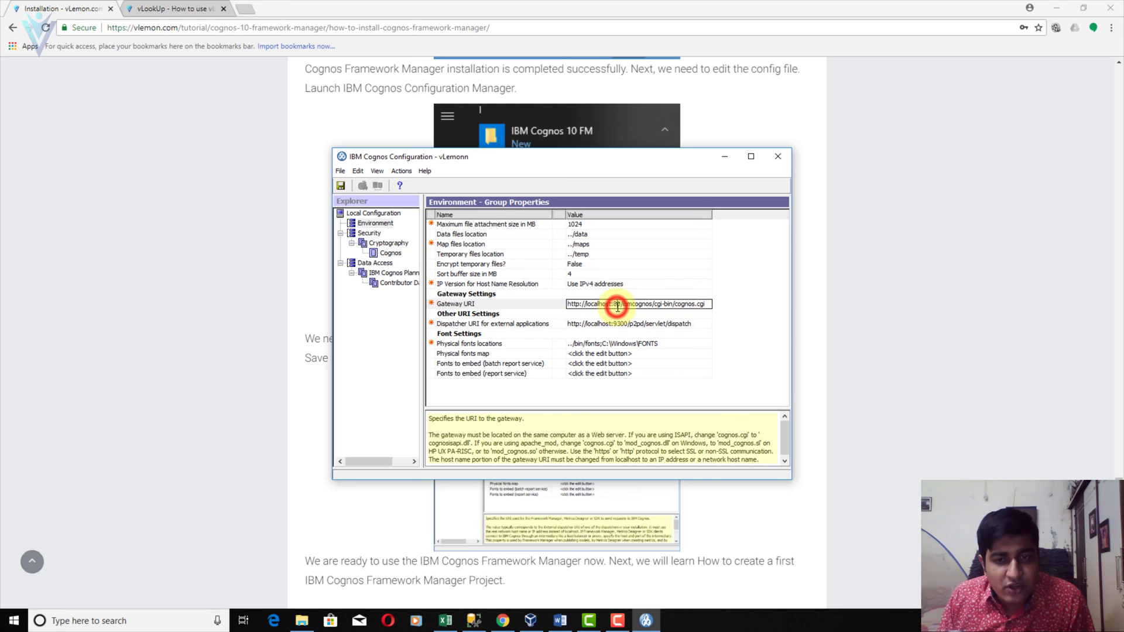
click(618, 305)
click(618, 306)
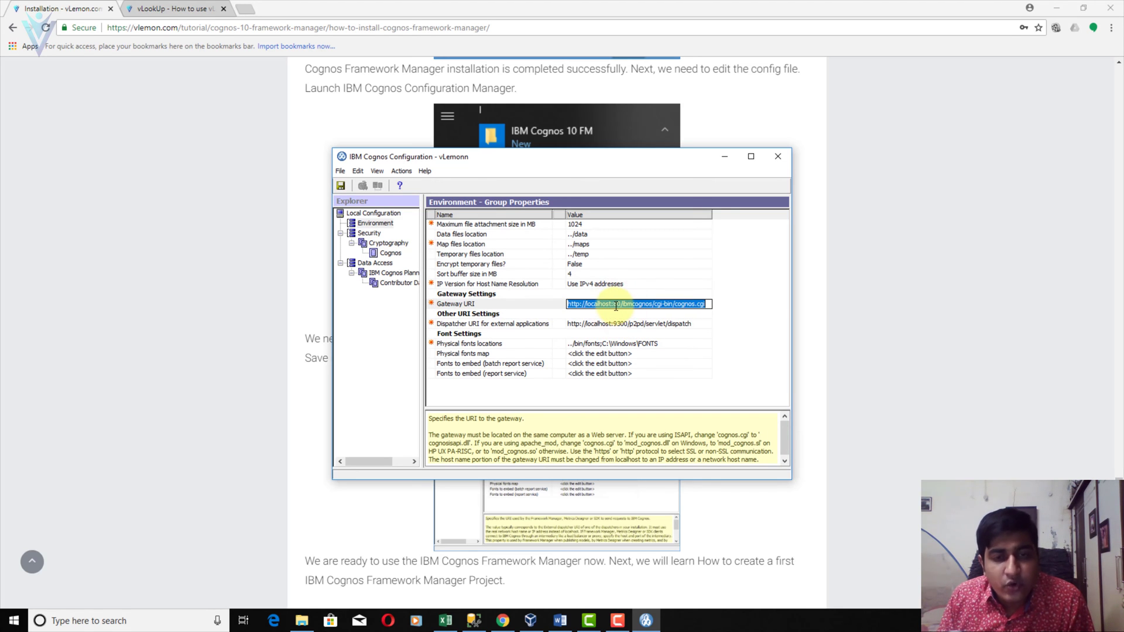
click(616, 306)
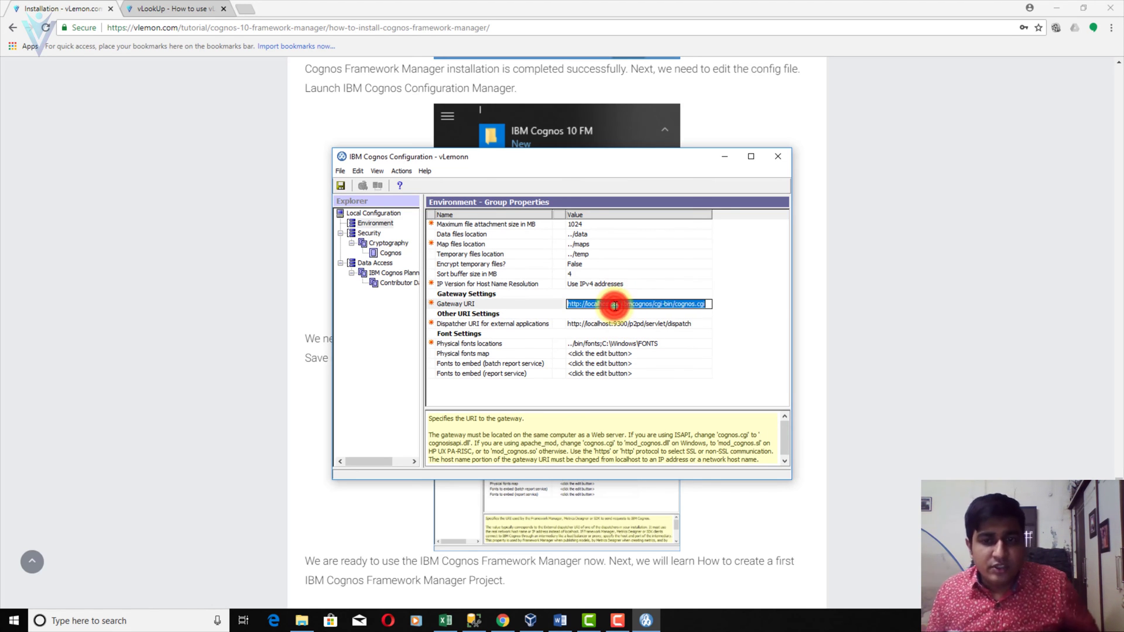
click(256, 8)
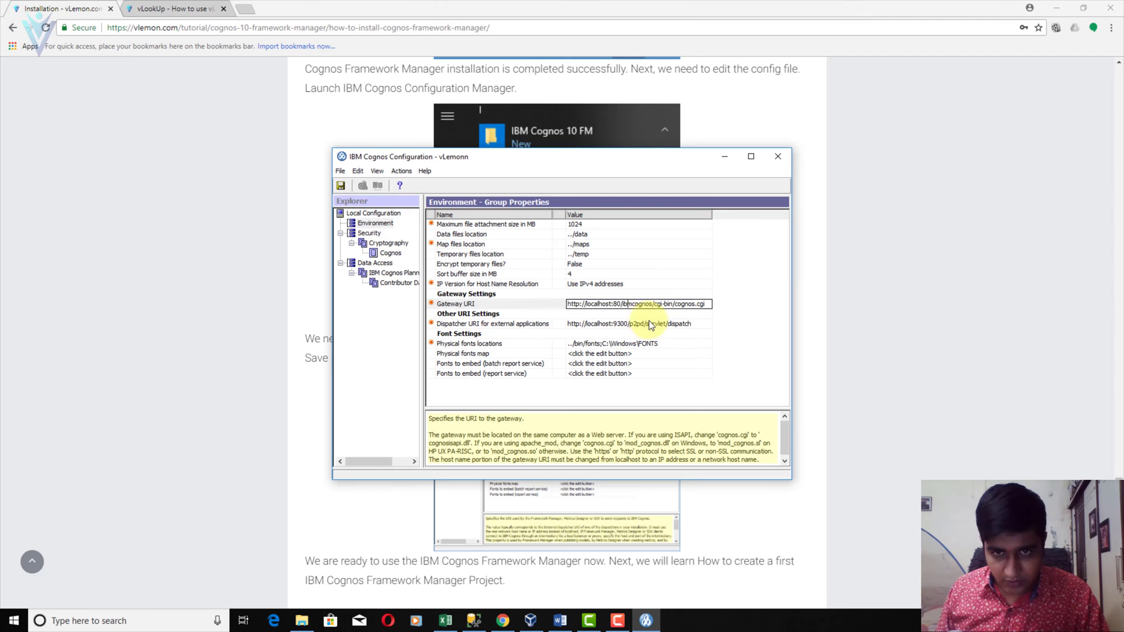
key(ctrl+a)
text(http://vlemonn/ibmcognos10/cgi-bin/cognosisapi.dll)
click(658, 333)
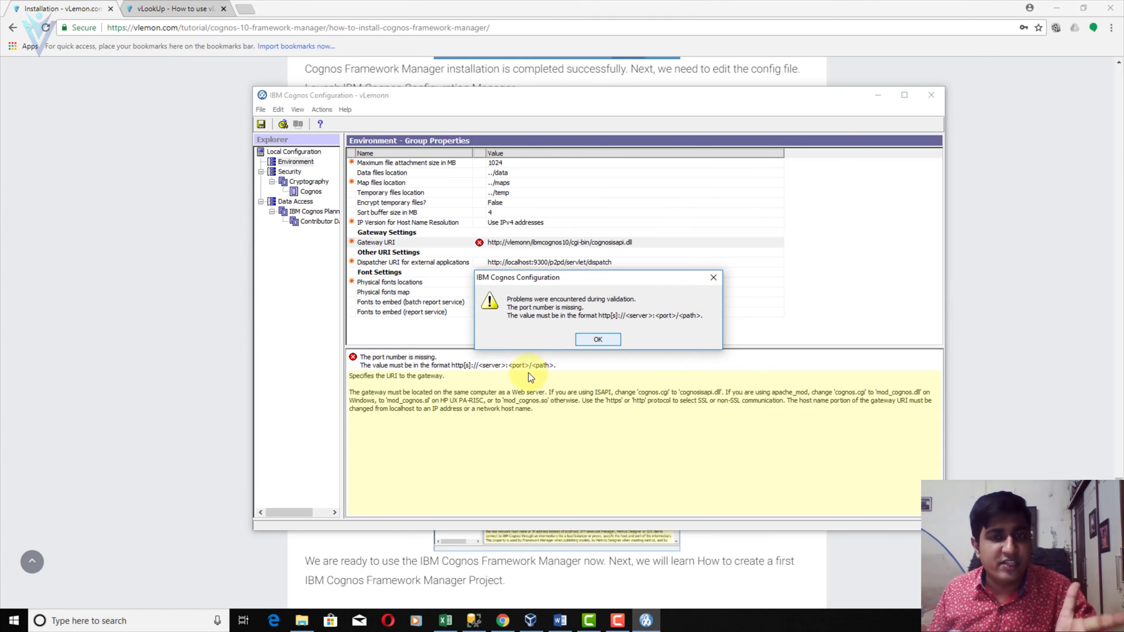
click(602, 342)
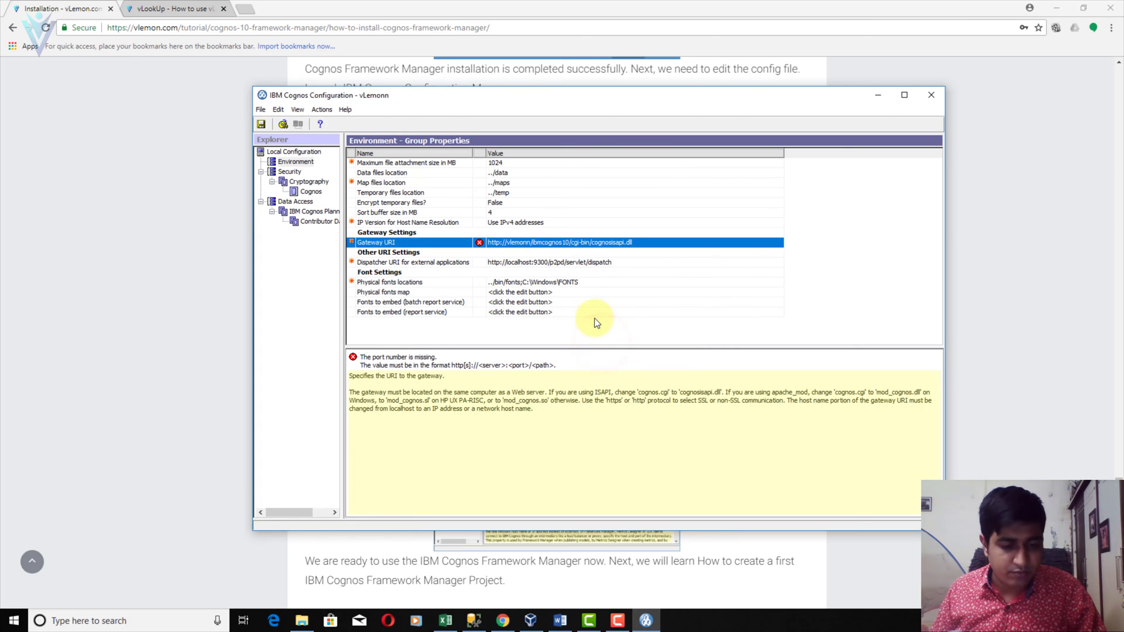
Test the gateway address in a new Chrome tab, reaching Cognos Connection, then close the tab
click(243, 8)
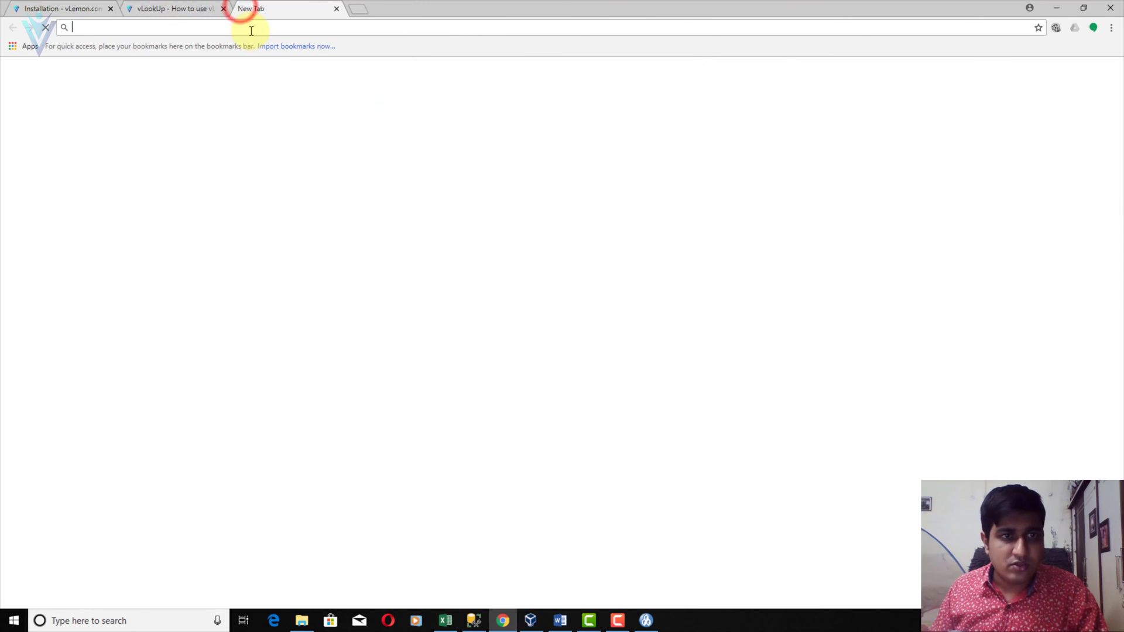
text(http://vlemonn/ibmcognos10/cgi-bin/cognosisapi.dll)
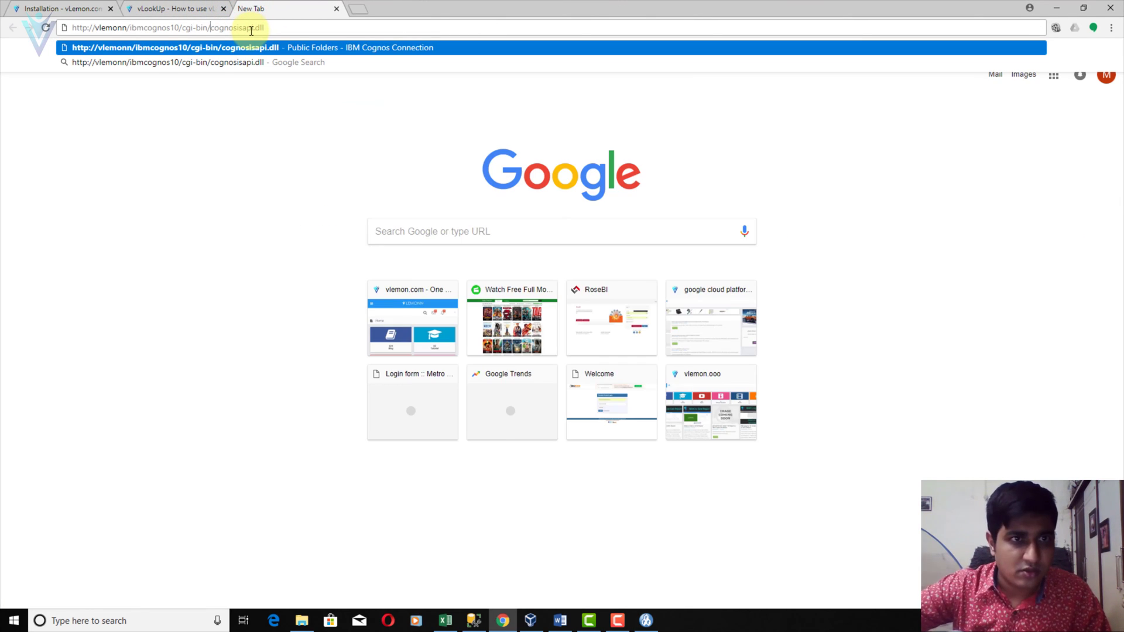
key(Return)
click(336, 9)
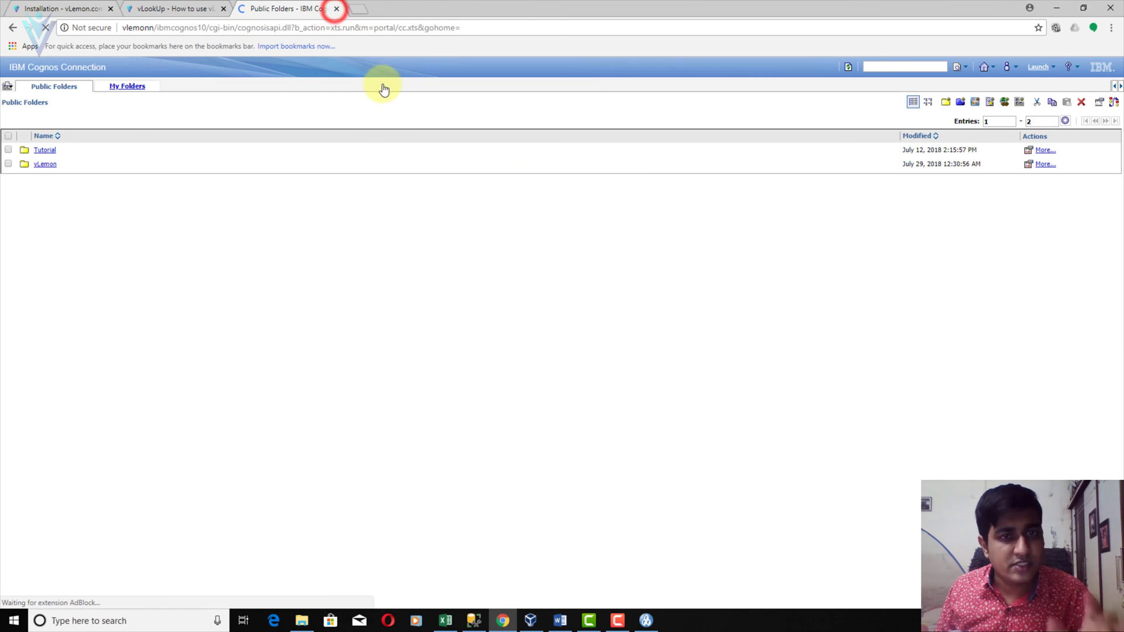
Insert port :80 after vlemonn in the Gateway URI and save the configuration
key(alt+Tab)
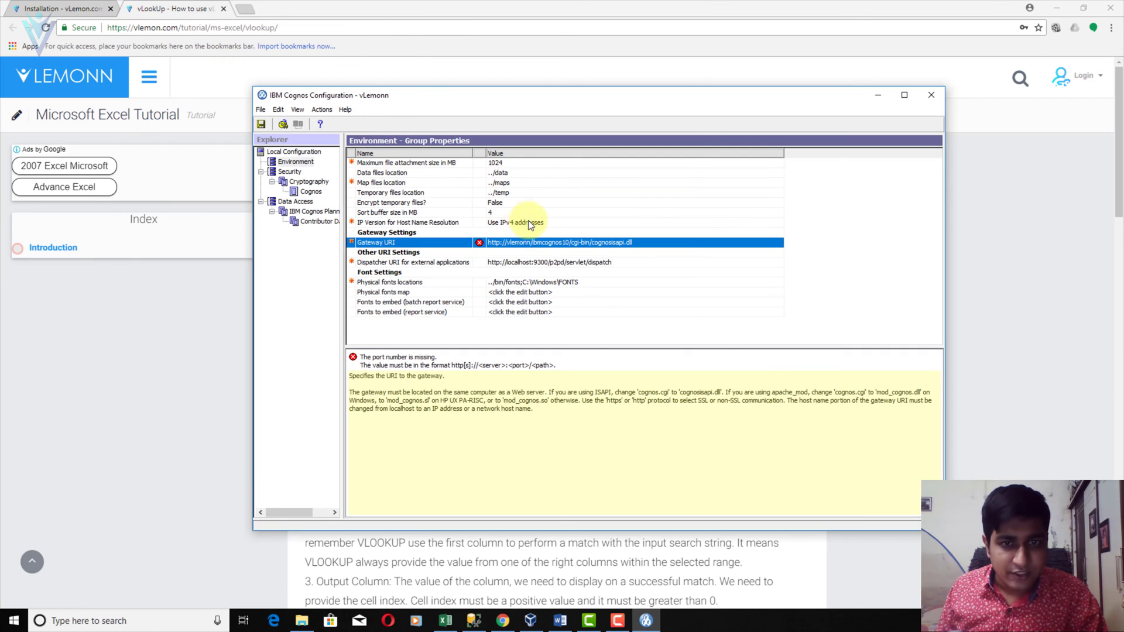
click(529, 252)
click(529, 242)
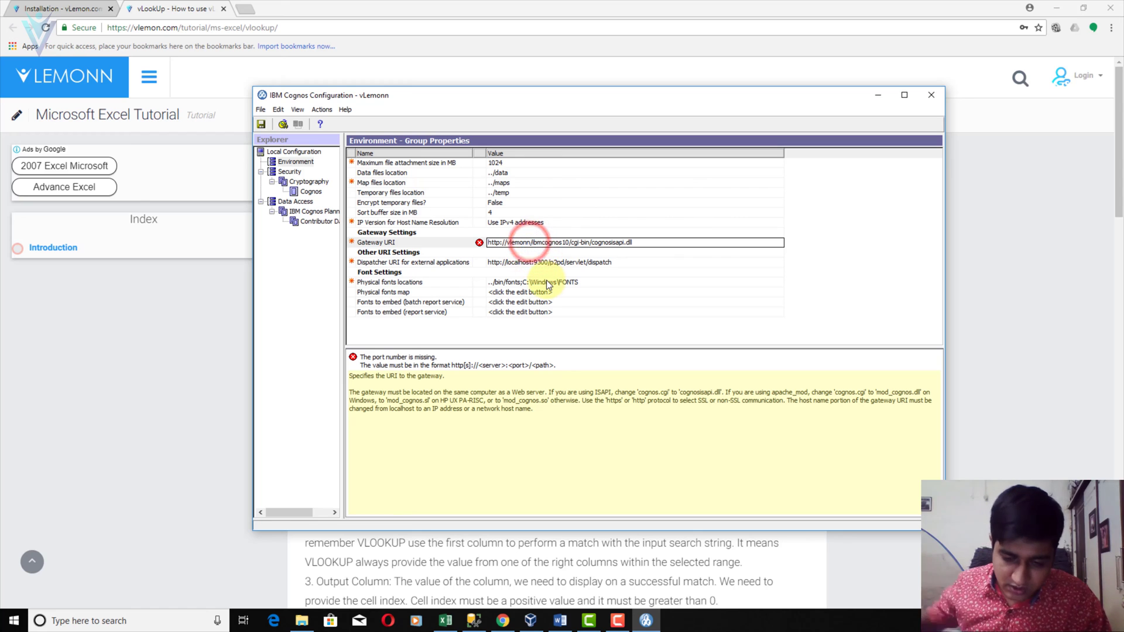
text(:80)
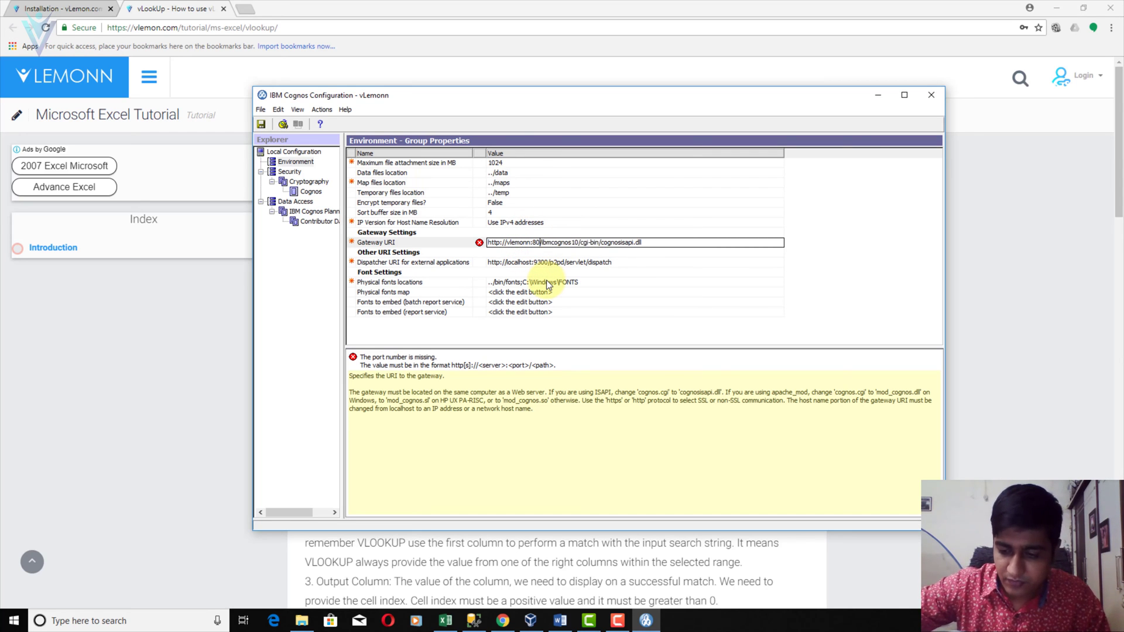
key(Return)
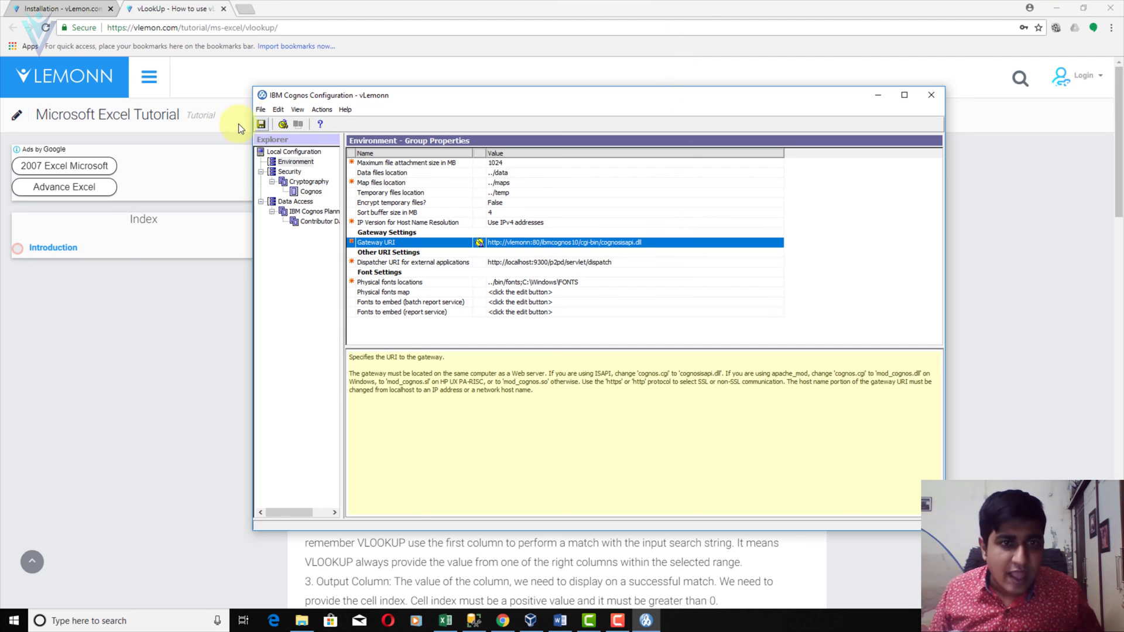
click(259, 125)
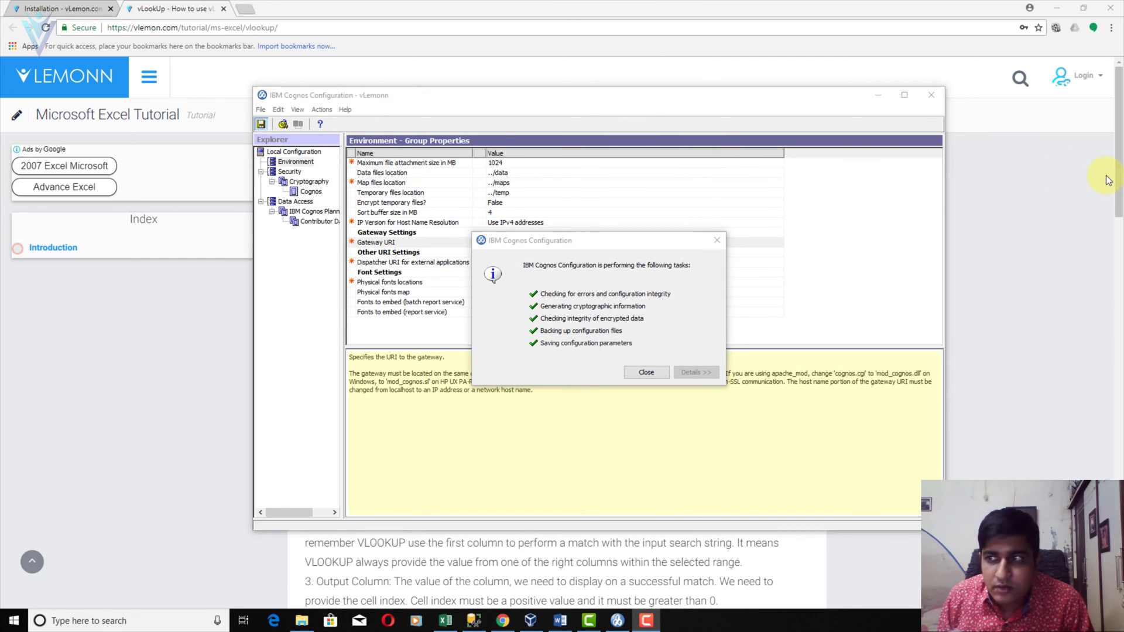
drag(592, 242, 557, 195)
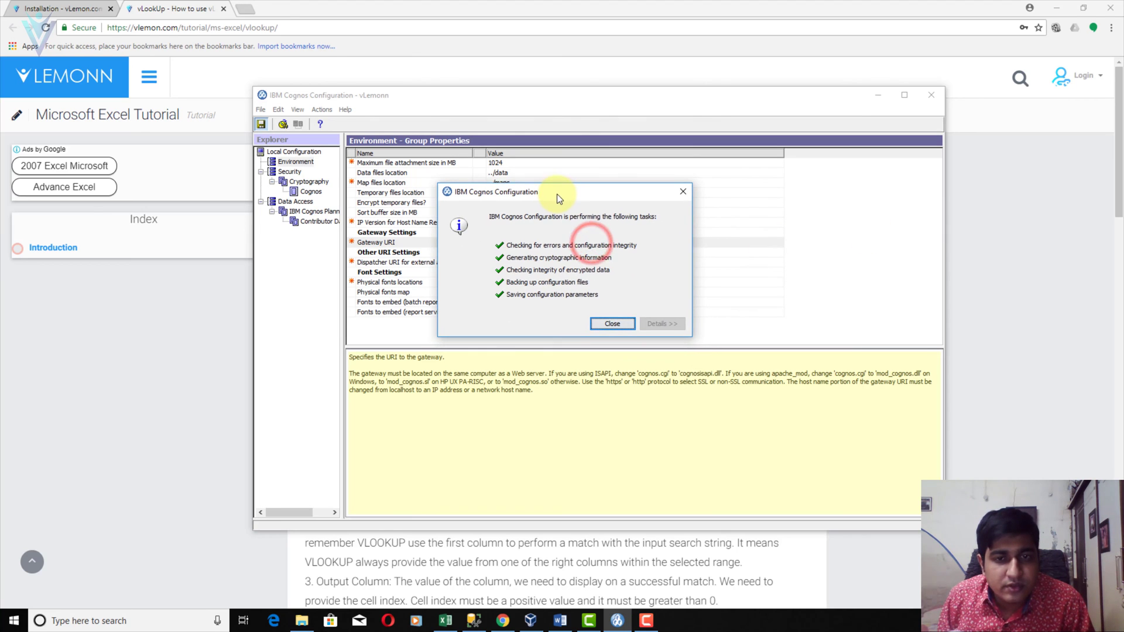
click(612, 324)
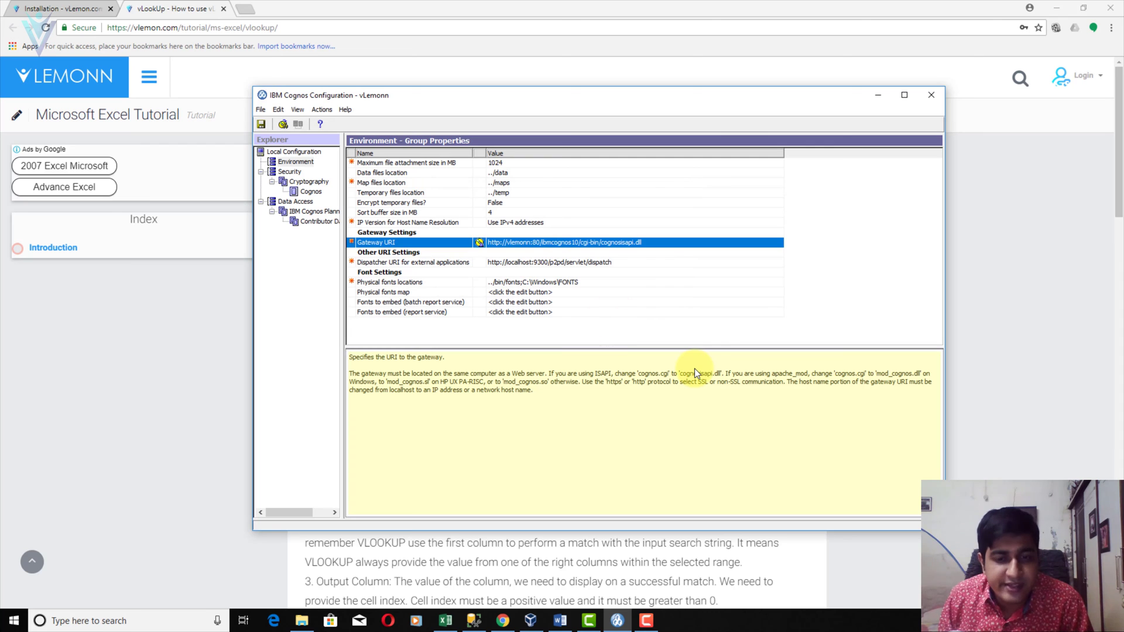
click(13, 621)
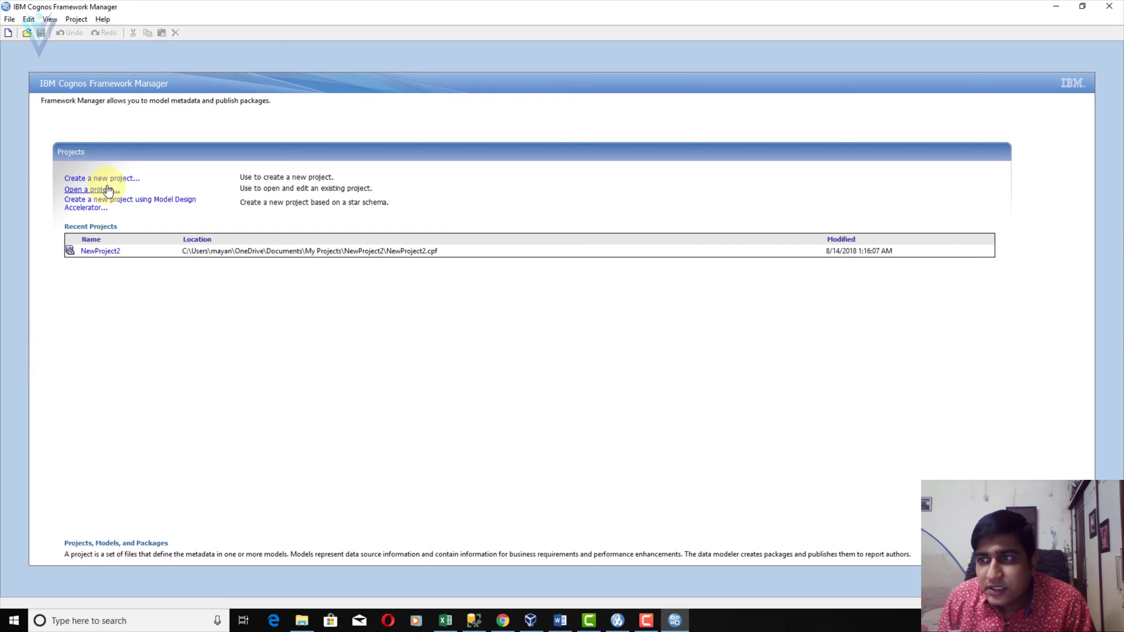
Create project NewProject3 with English as design language, importing from Data Sources
click(107, 178)
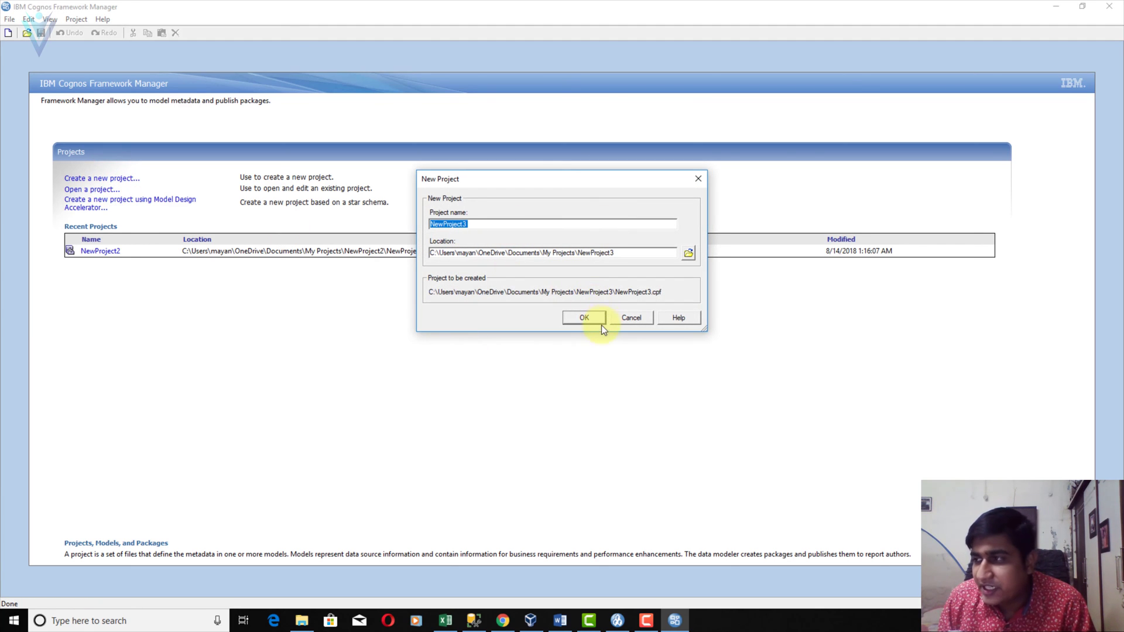
click(600, 321)
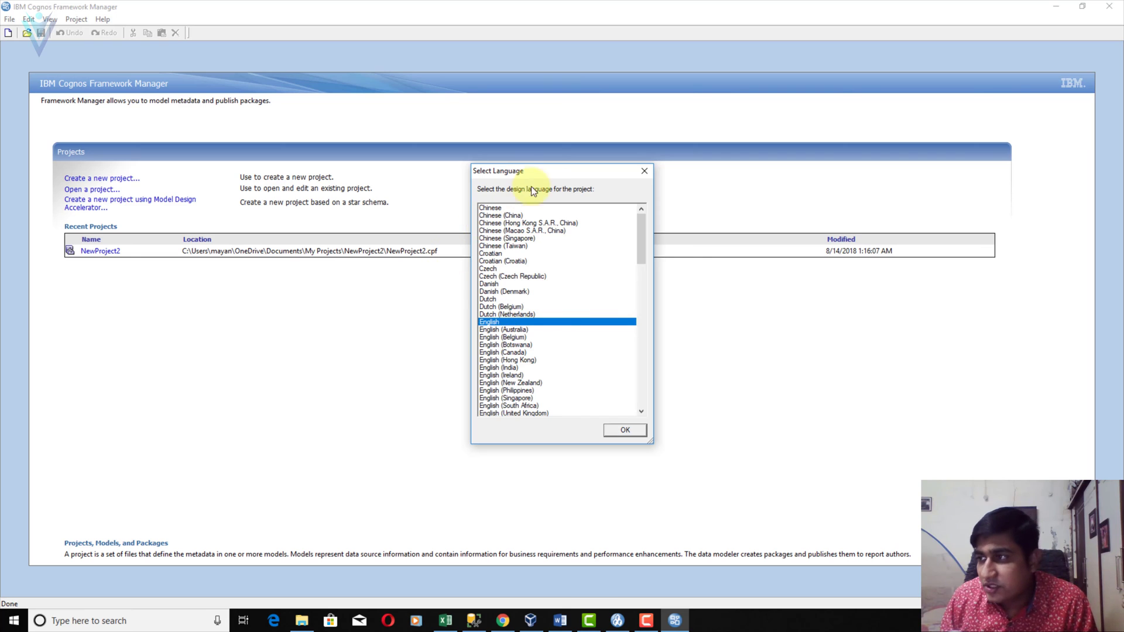
drag(539, 169, 511, 134)
click(598, 395)
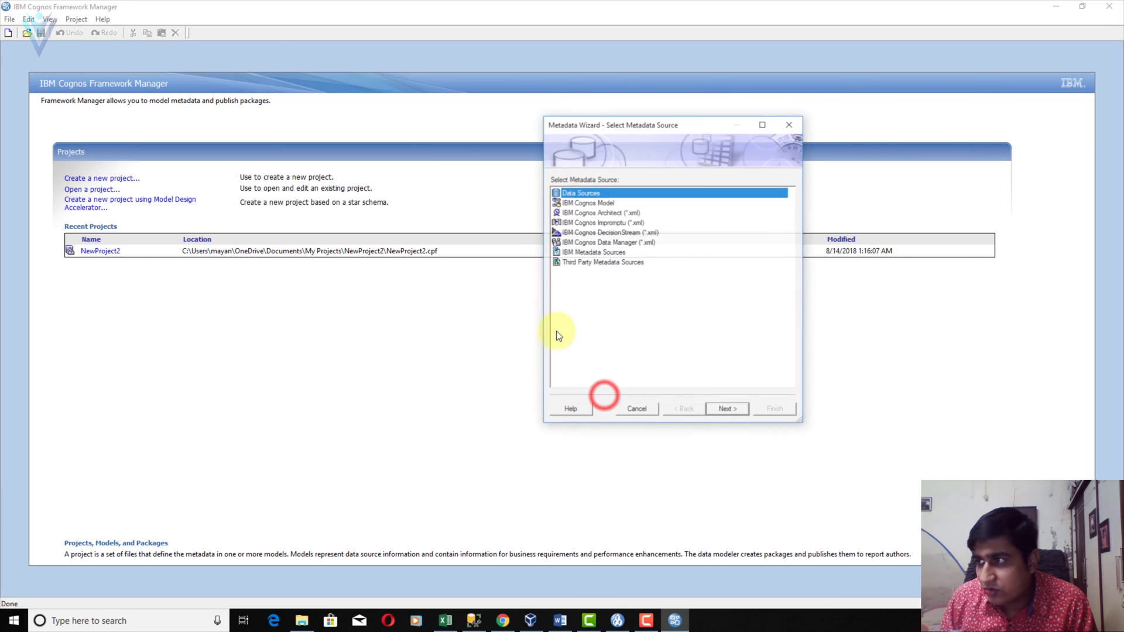
click(728, 410)
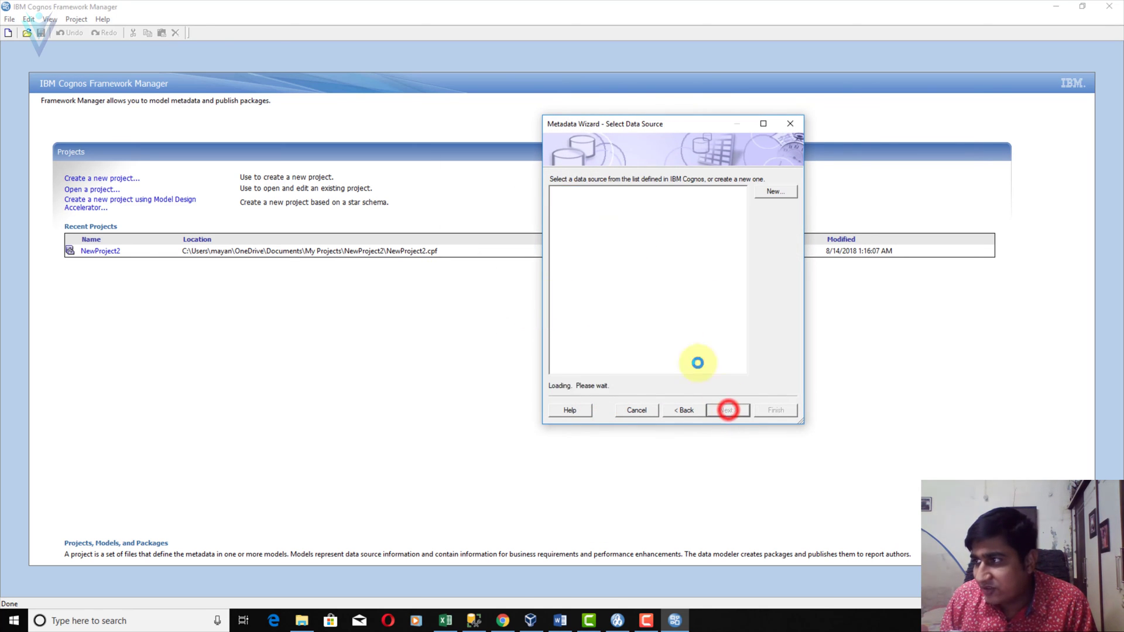
Choose the tutorial data source and mark the tblUsers table for import
click(582, 234)
click(596, 192)
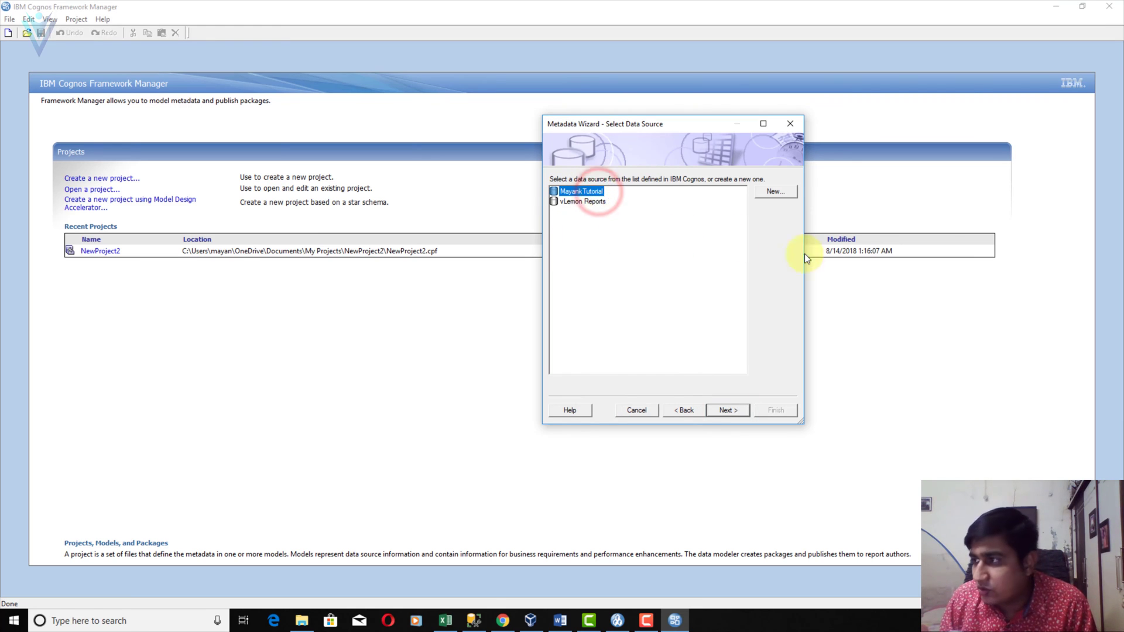
click(654, 290)
click(594, 191)
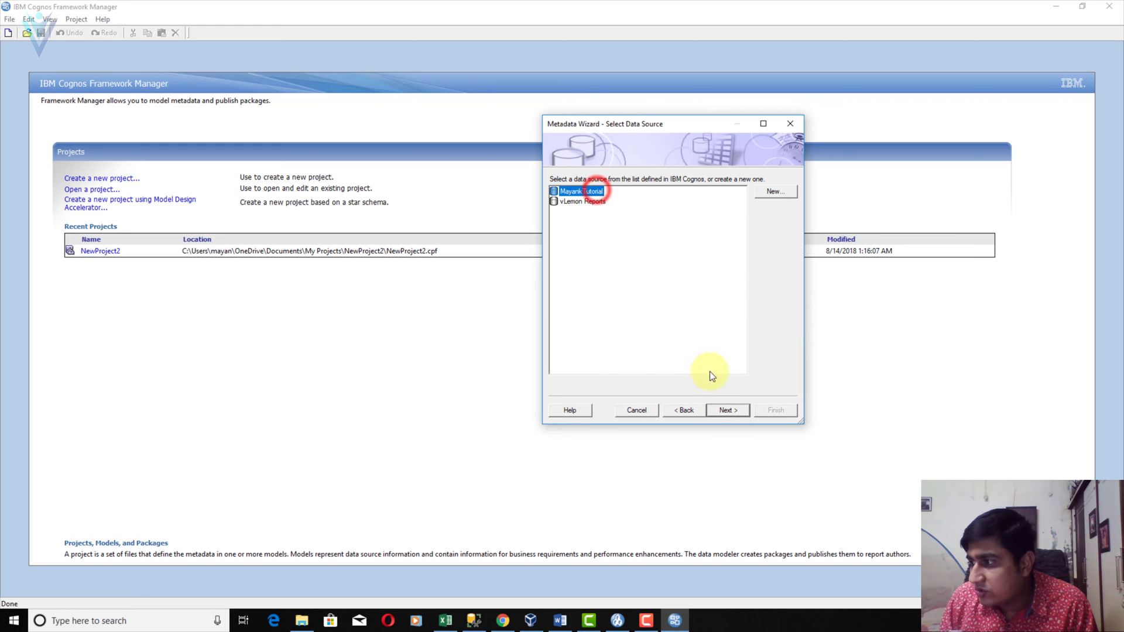
click(736, 411)
click(586, 220)
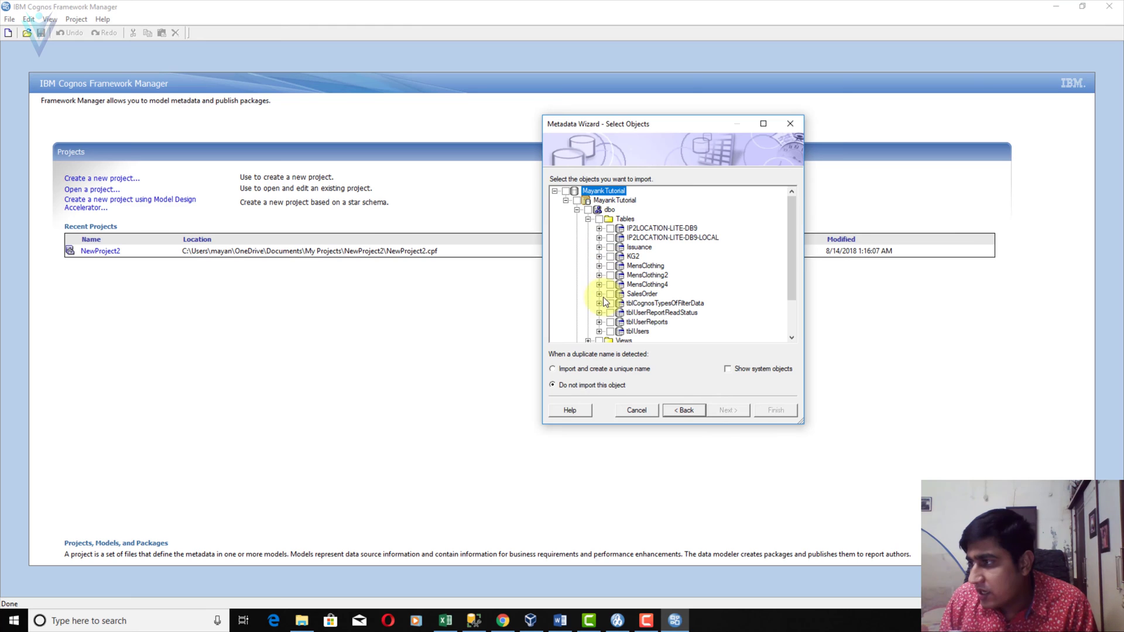
scroll(596, 295, down, 2)
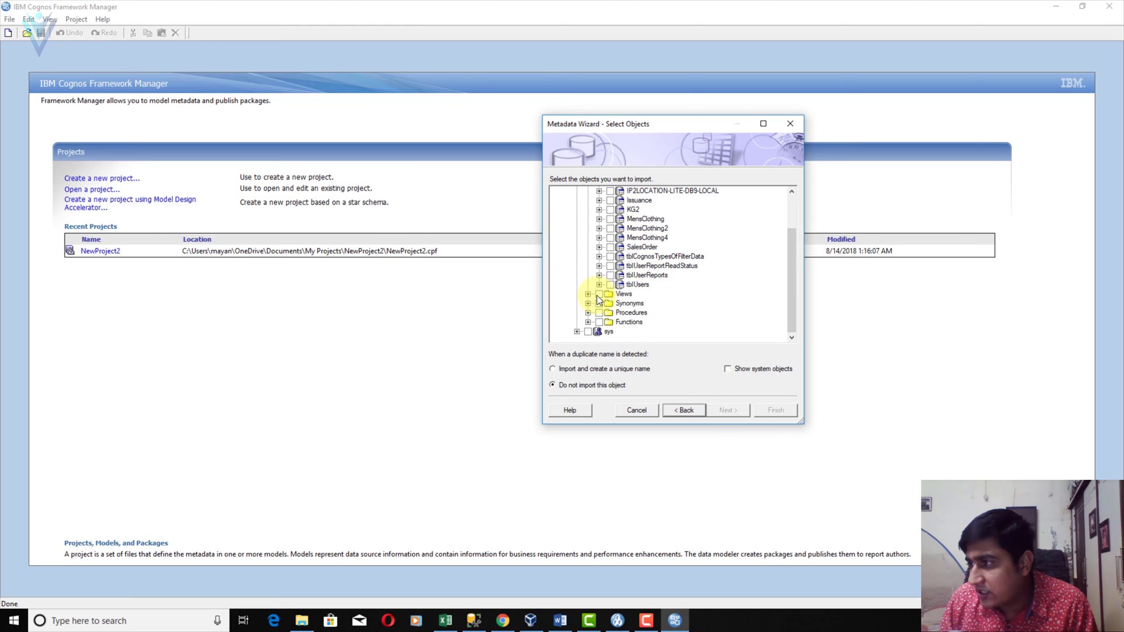
click(611, 285)
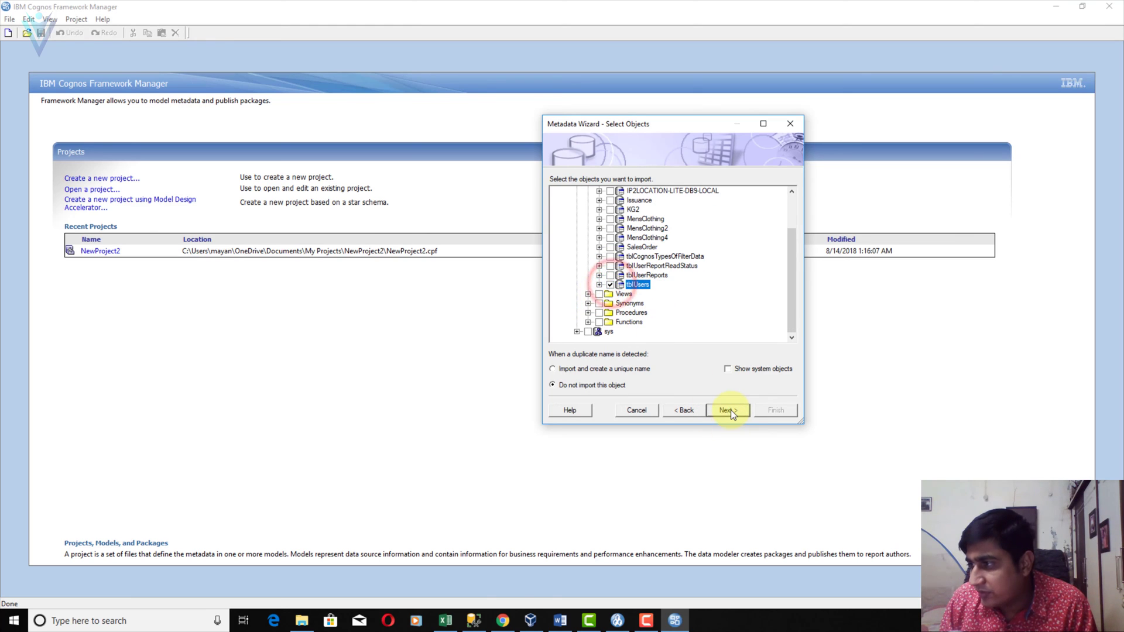
click(730, 410)
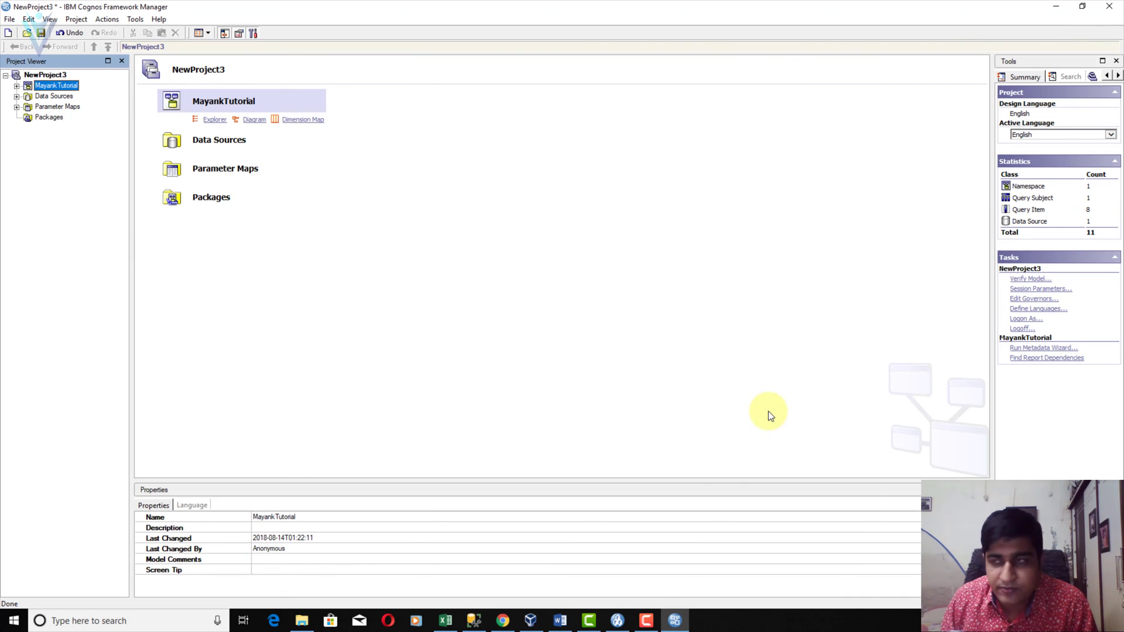
Review the tblUsers query items and create New Package under the Packages folder
click(17, 85)
click(28, 96)
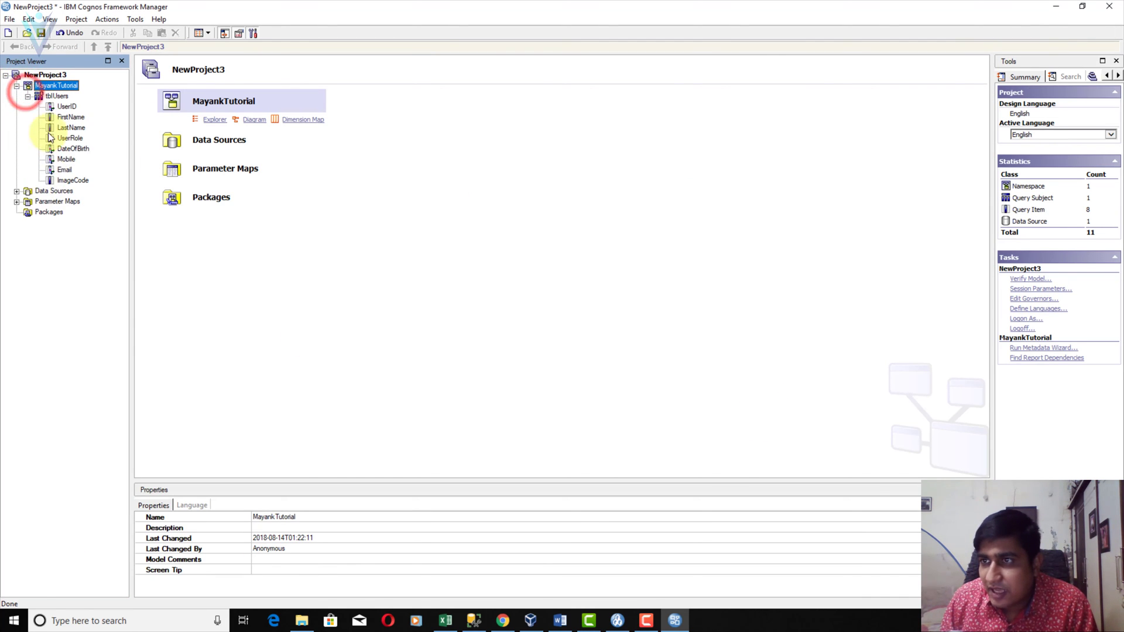
click(54, 214)
right_click(53, 214)
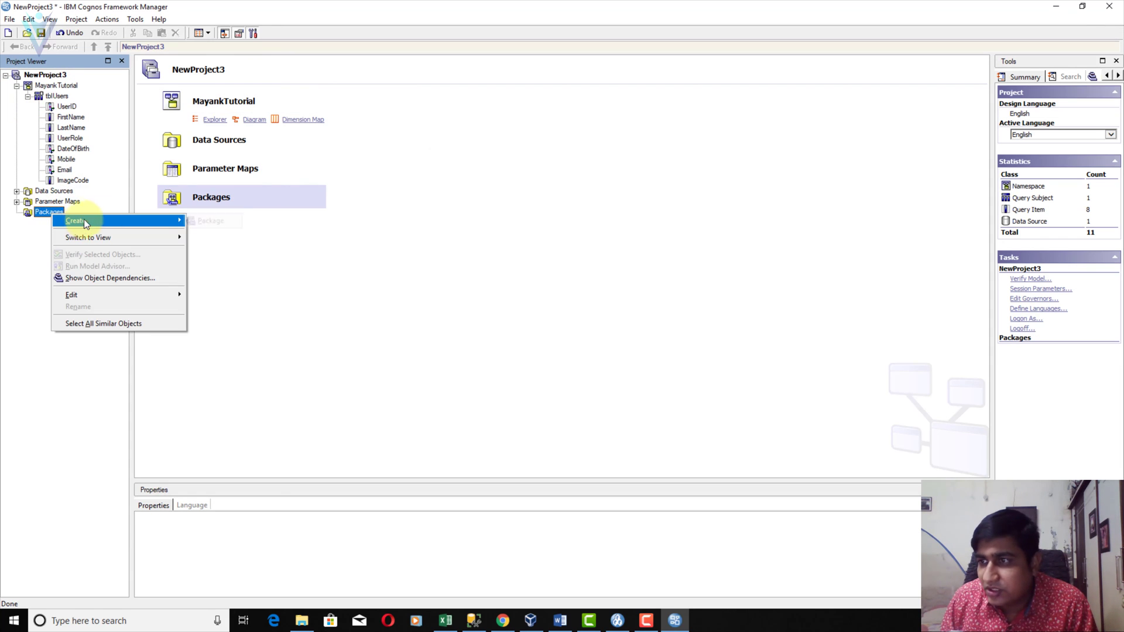
click(83, 219)
click(615, 437)
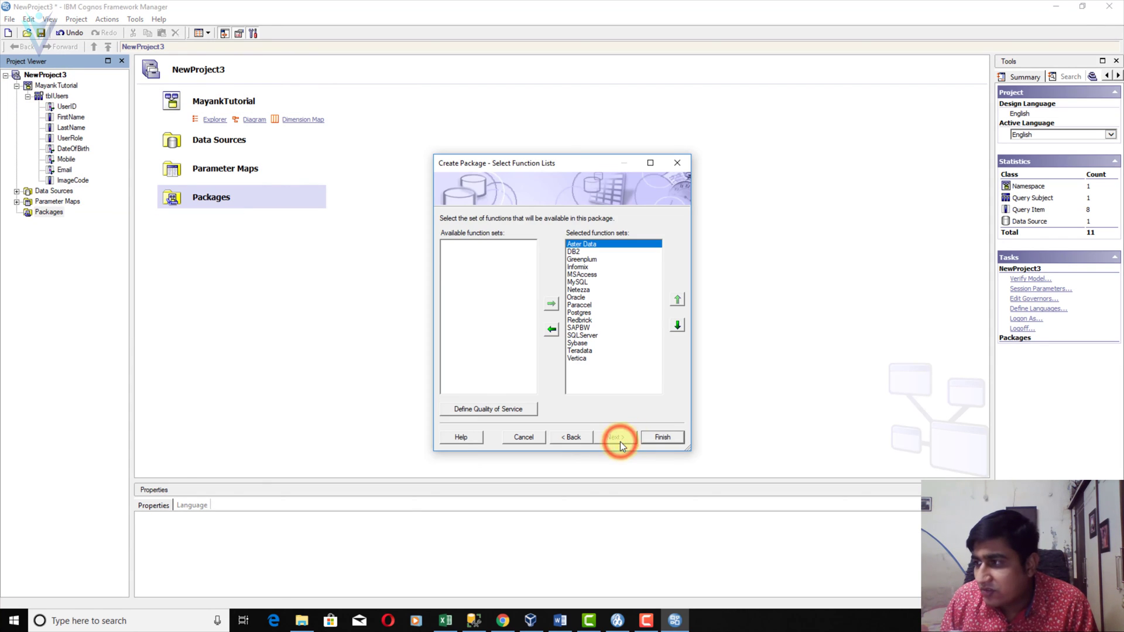
click(662, 437)
Publish New Package to Public Folders and open it in Cognos Connection
click(589, 356)
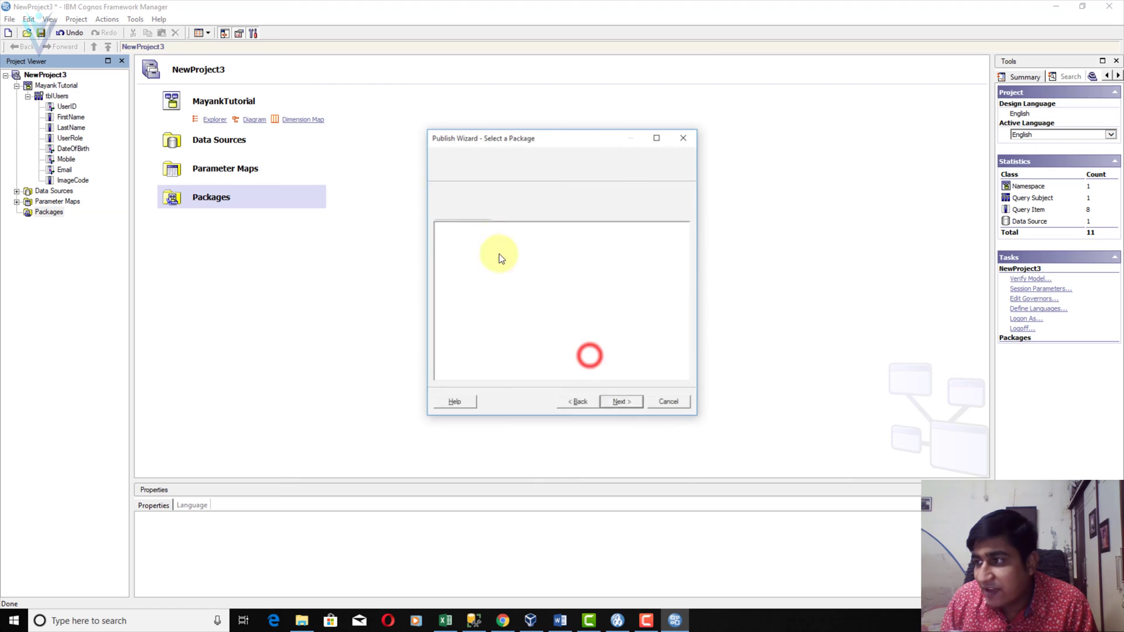
click(624, 403)
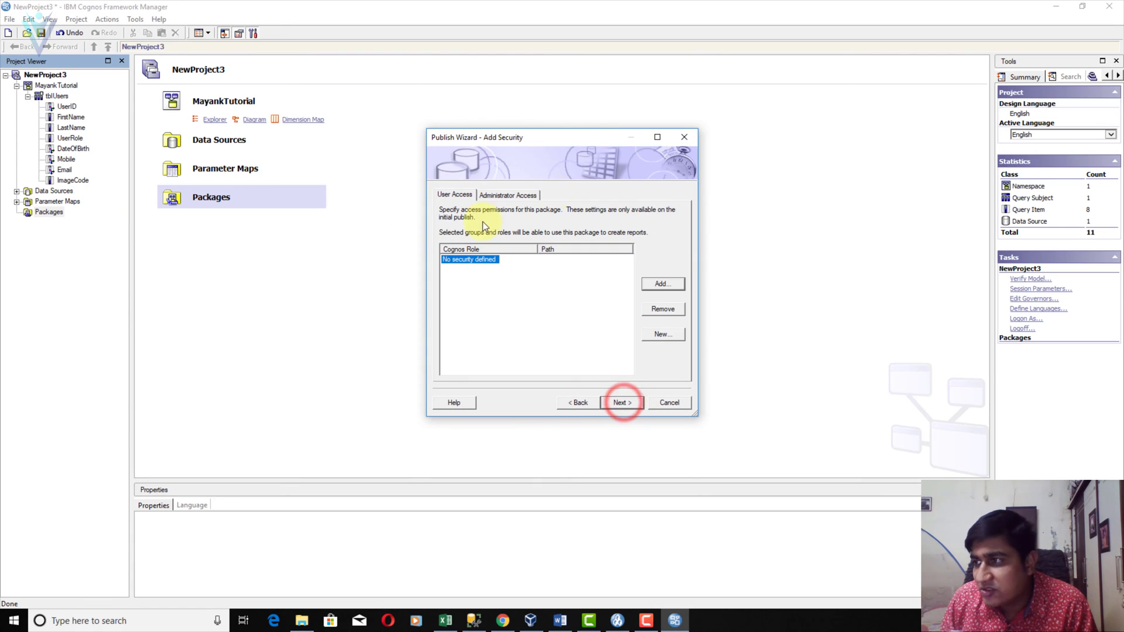
click(624, 402)
click(620, 400)
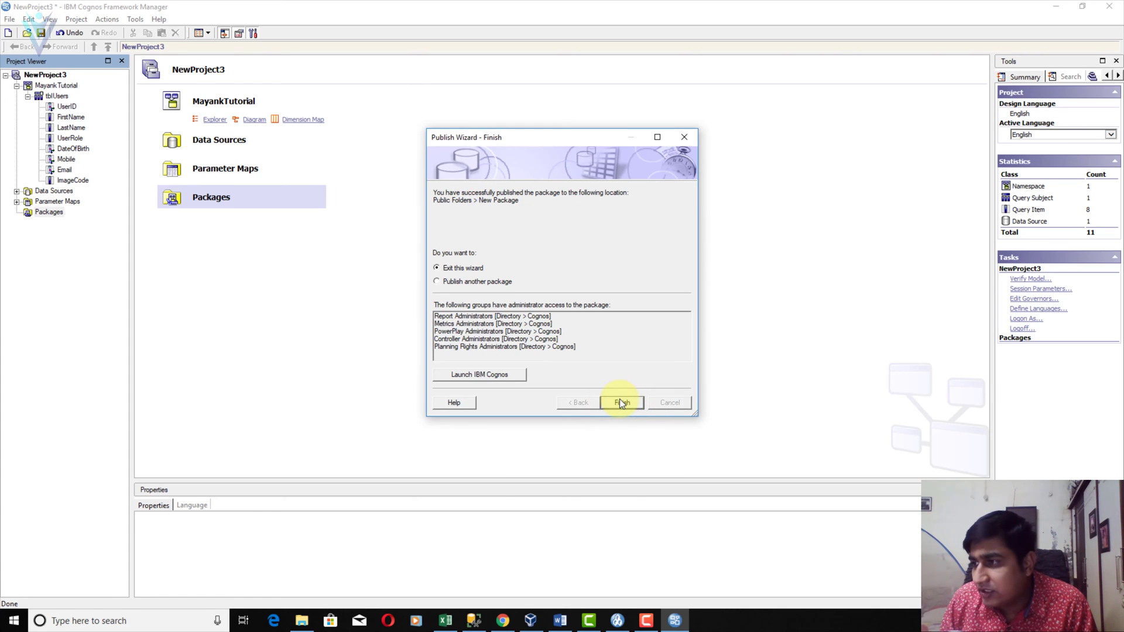
click(620, 402)
click(16, 213)
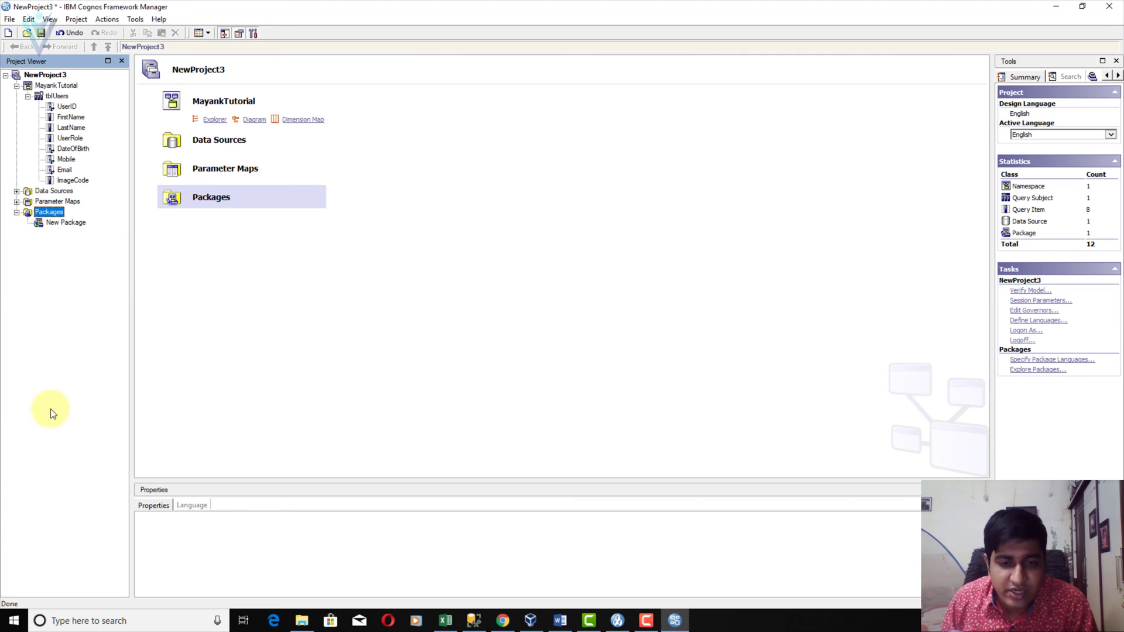
click(46, 151)
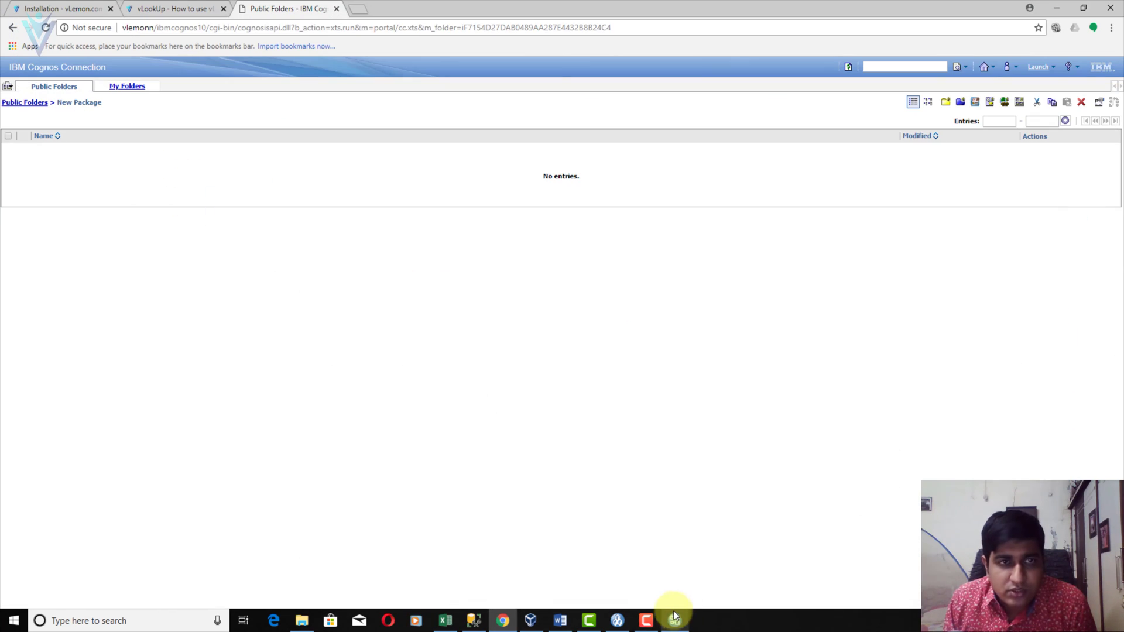
click(618, 621)
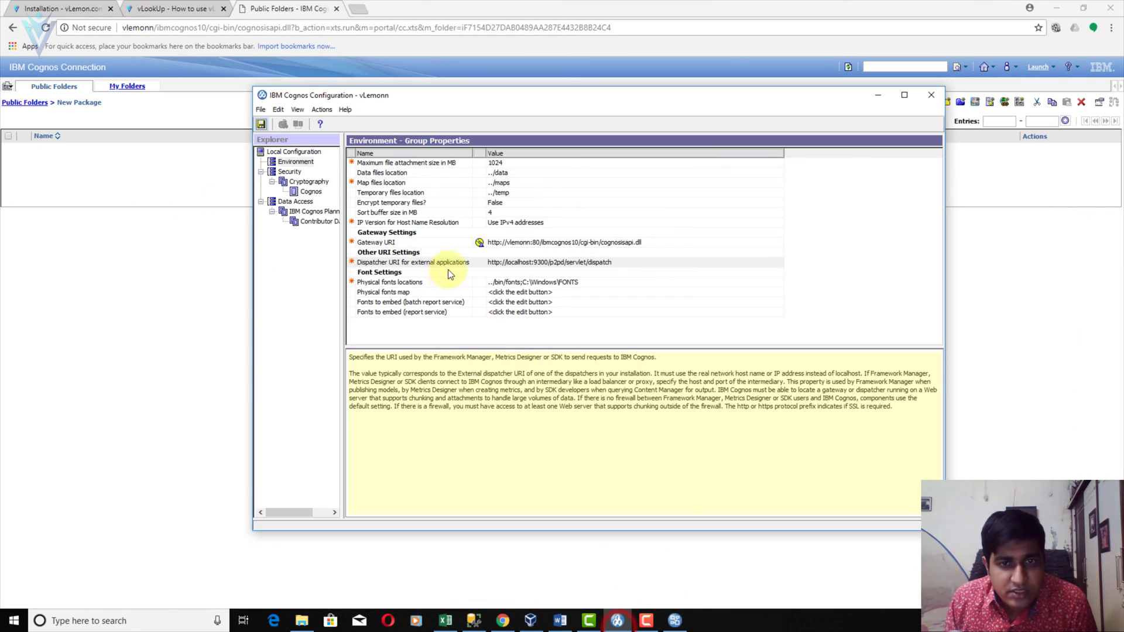
click(501, 269)
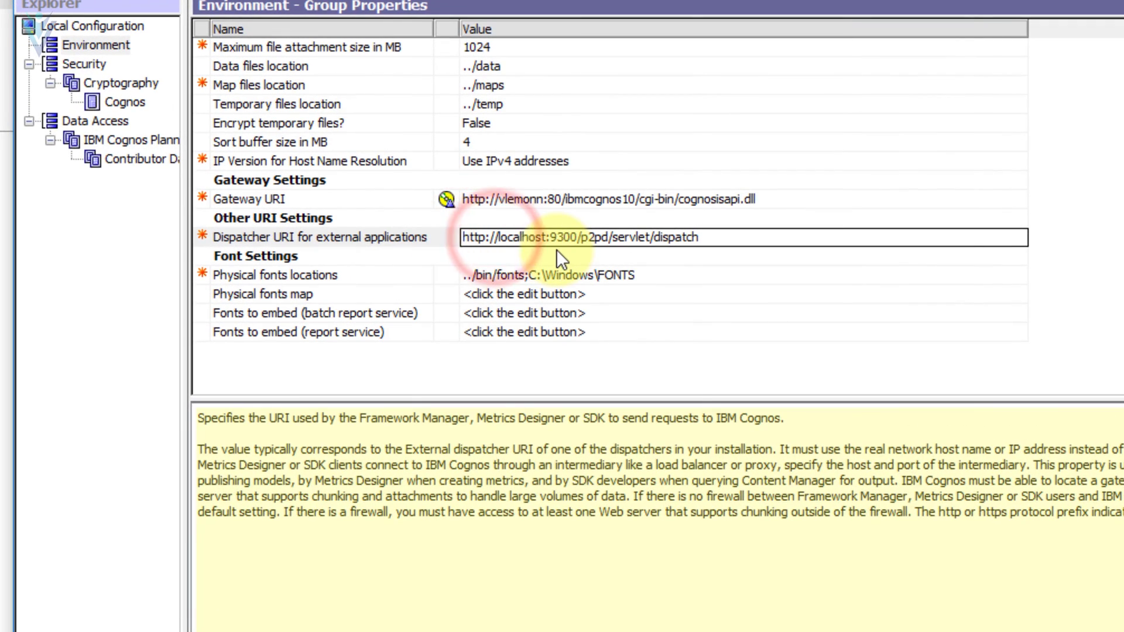
click(544, 246)
drag(553, 243, 497, 239)
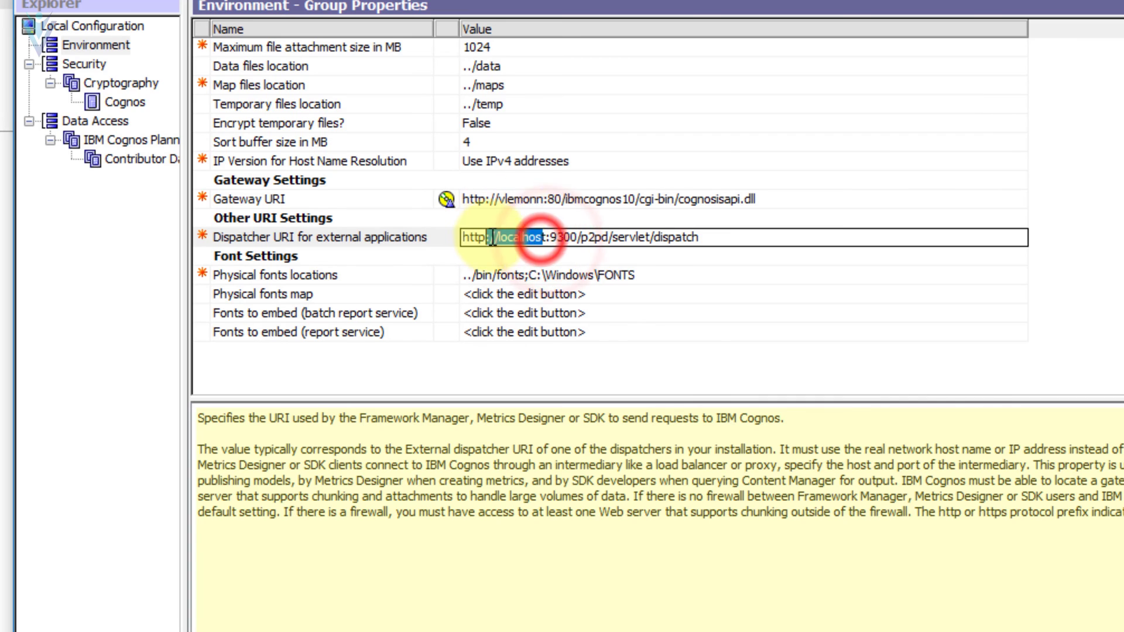
click(546, 238)
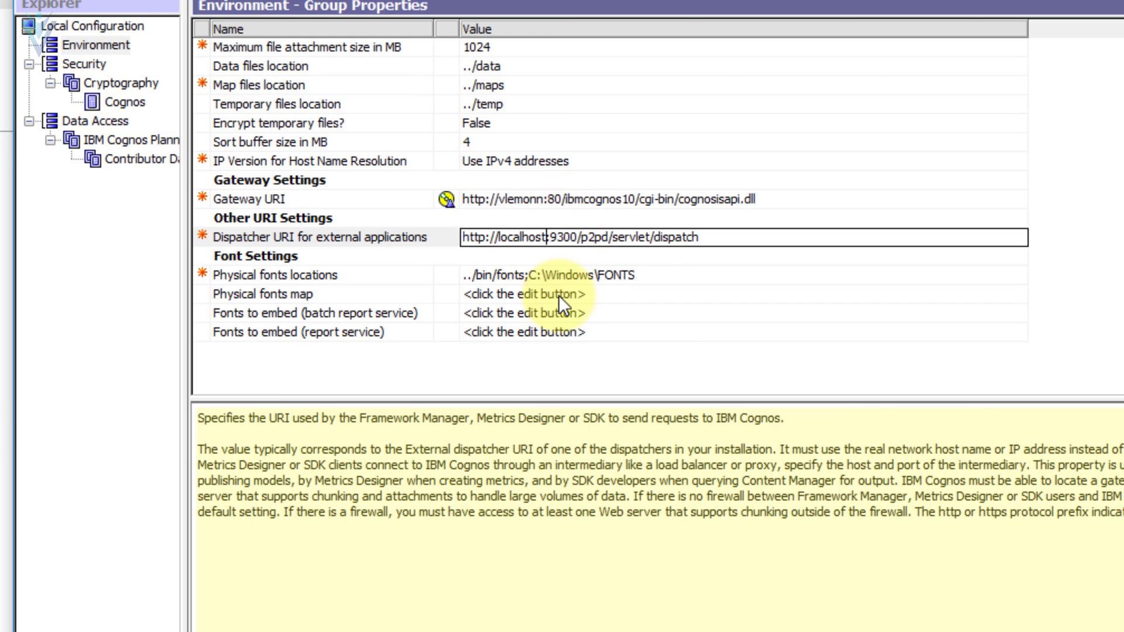
text(1)
key(Return)
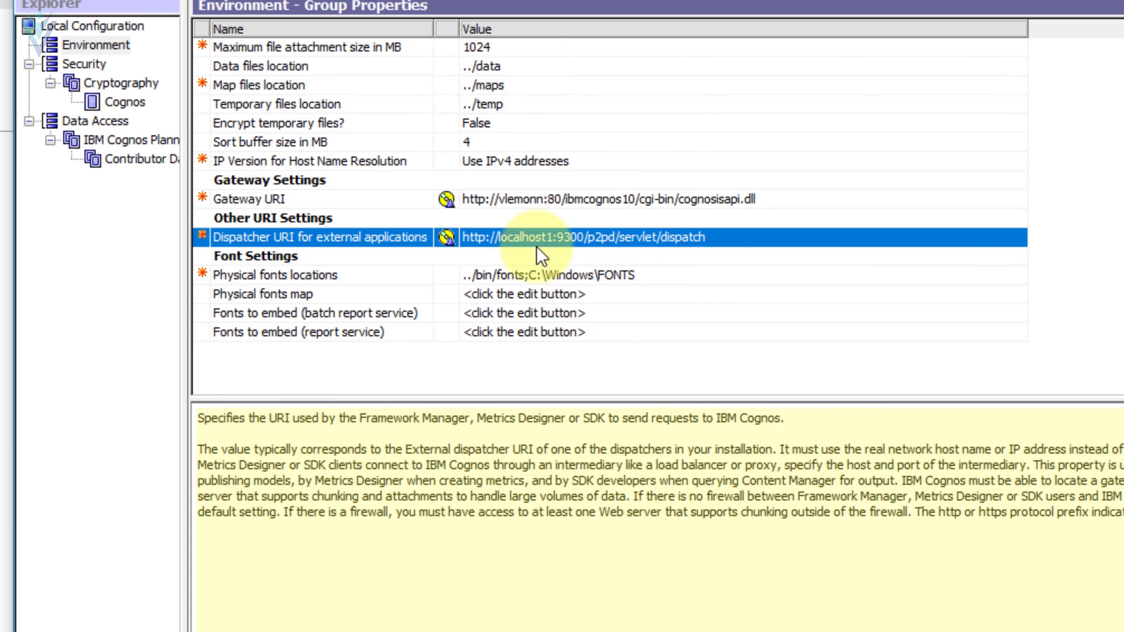
Save the configuration in plain text and close the save report
click(191, 76)
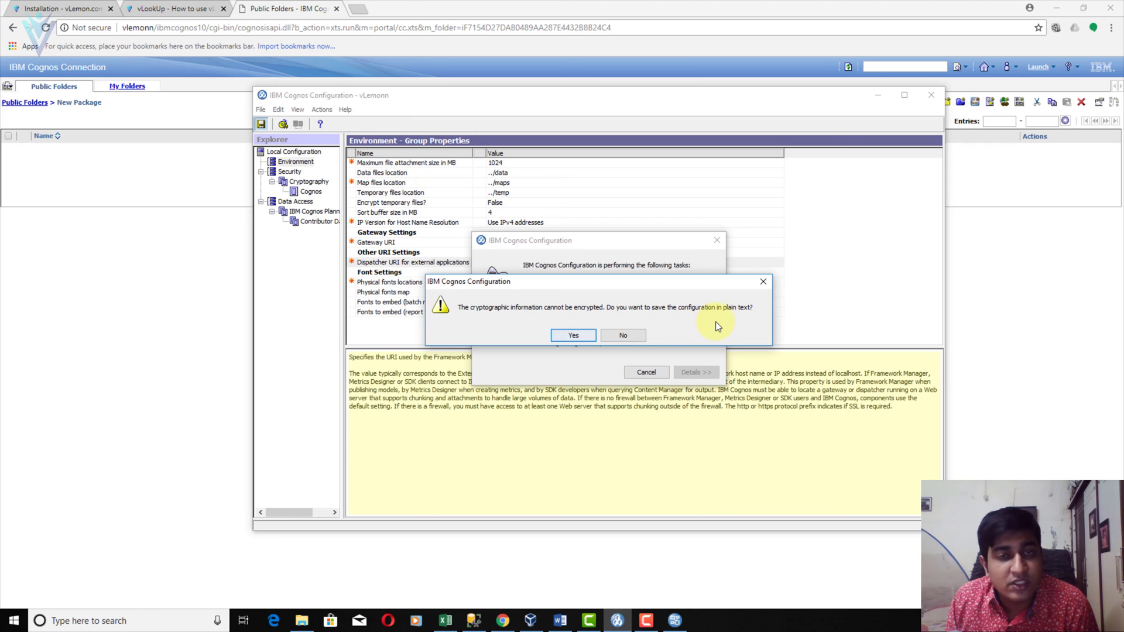
click(580, 334)
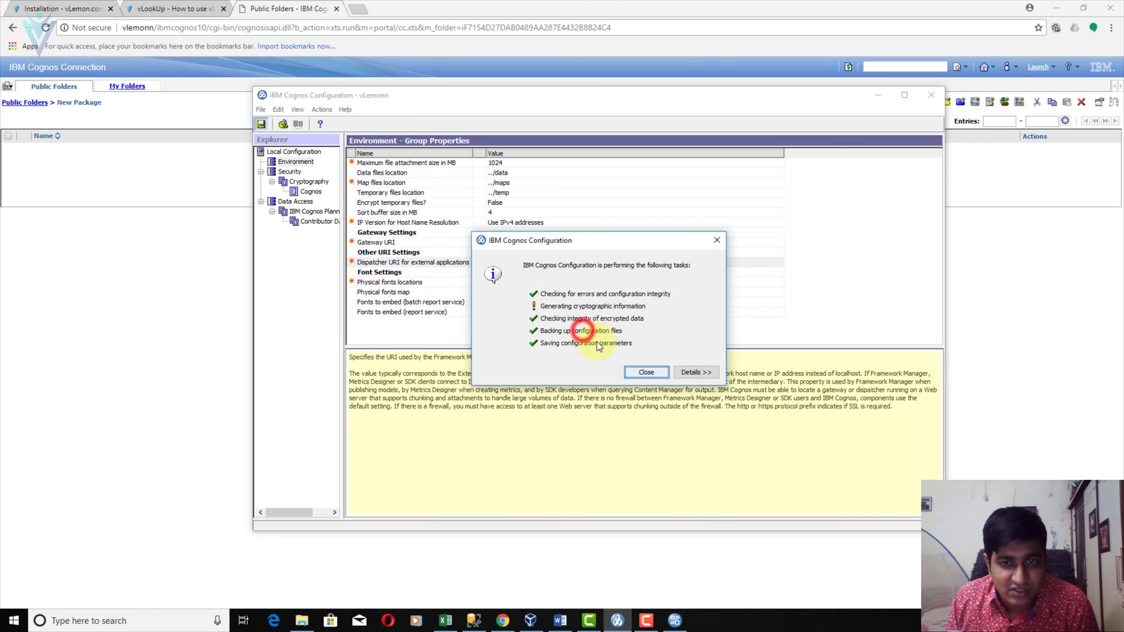
click(646, 373)
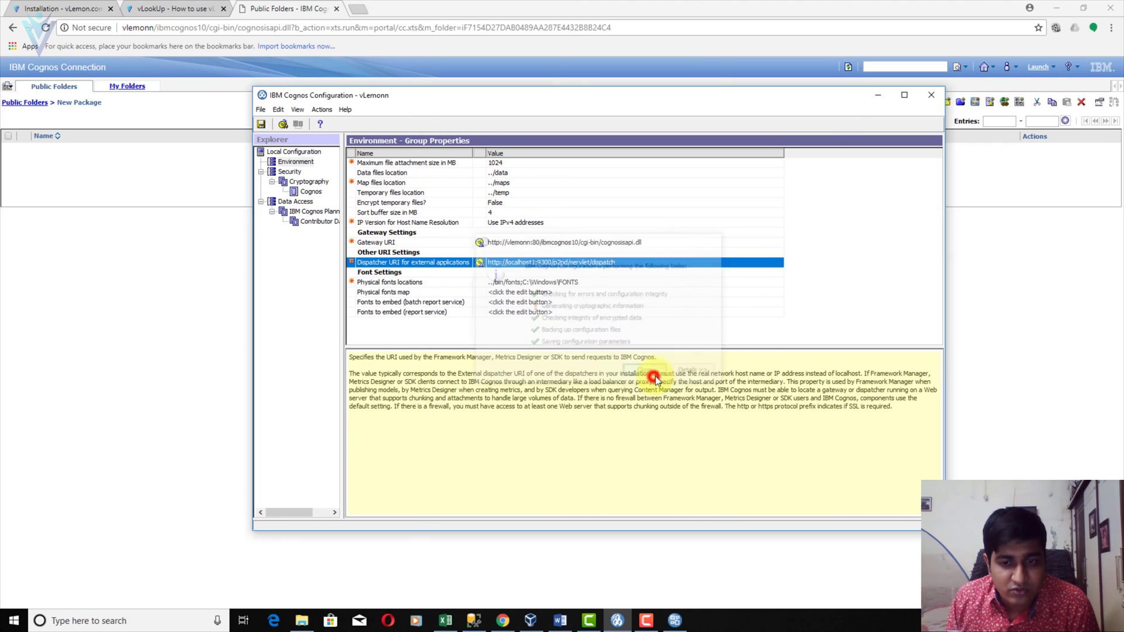
click(685, 623)
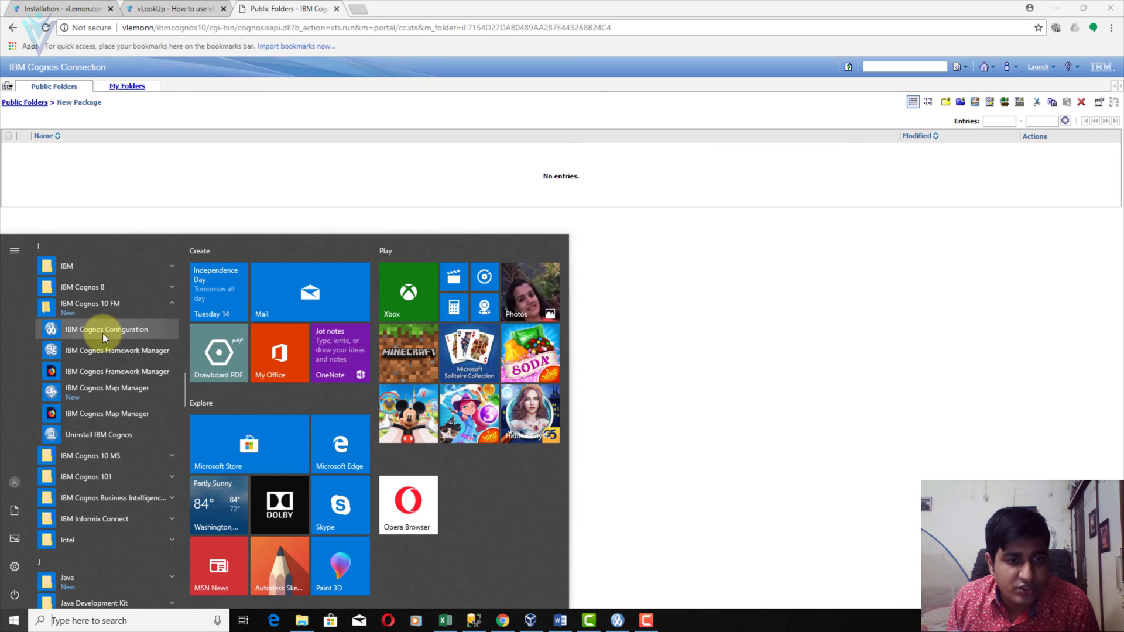
Launch Framework Manager and start English project NewProject4, advancing to data source selection
click(105, 349)
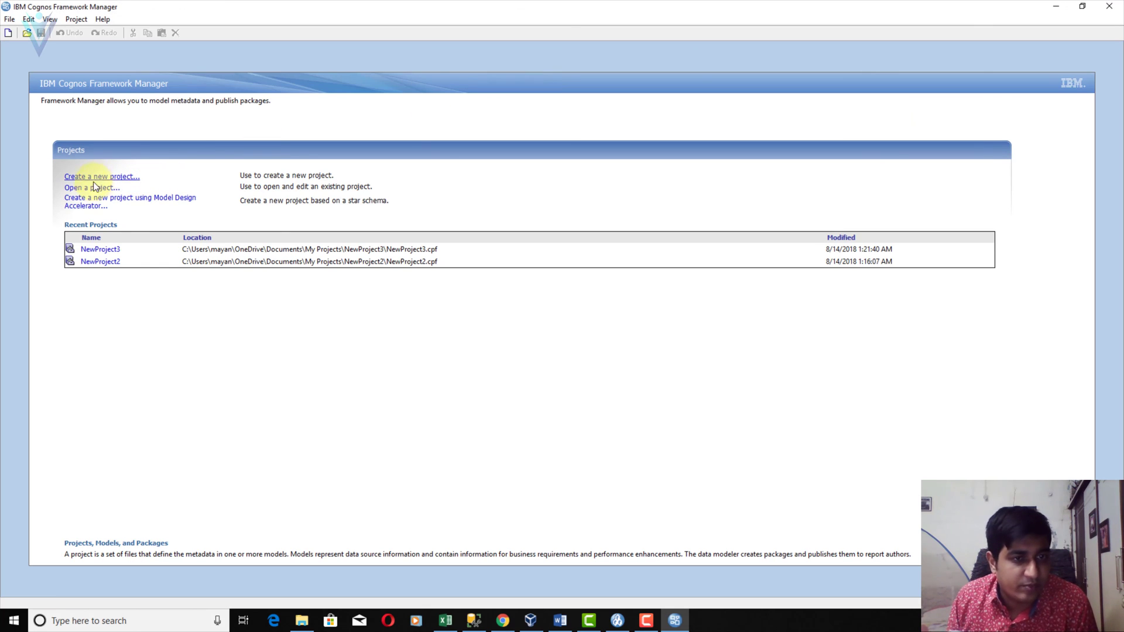
click(99, 176)
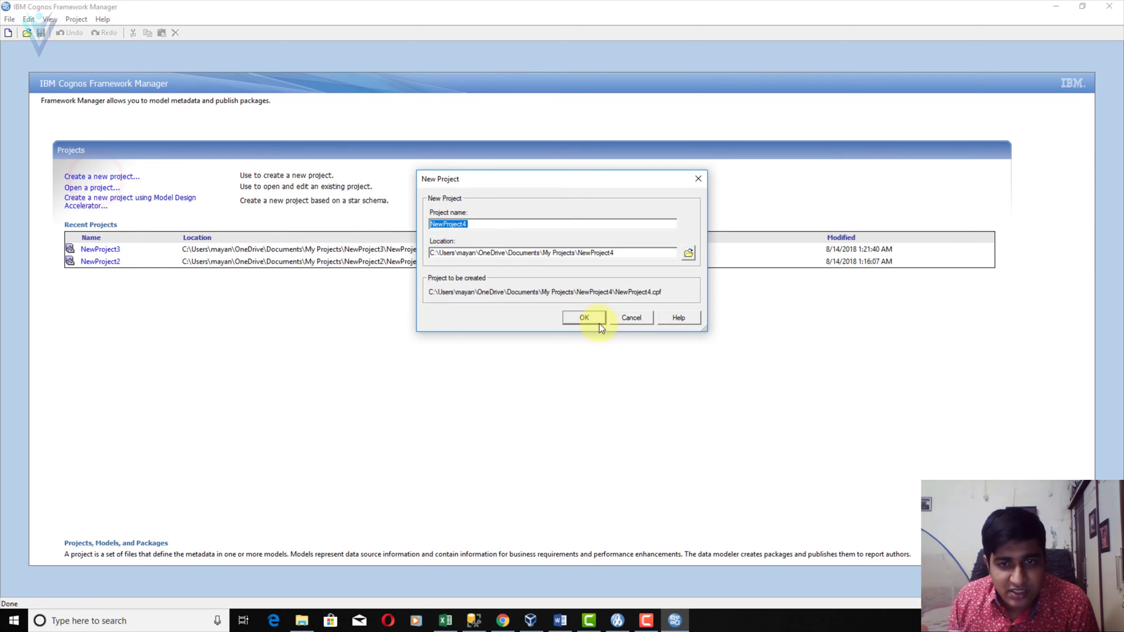
click(600, 325)
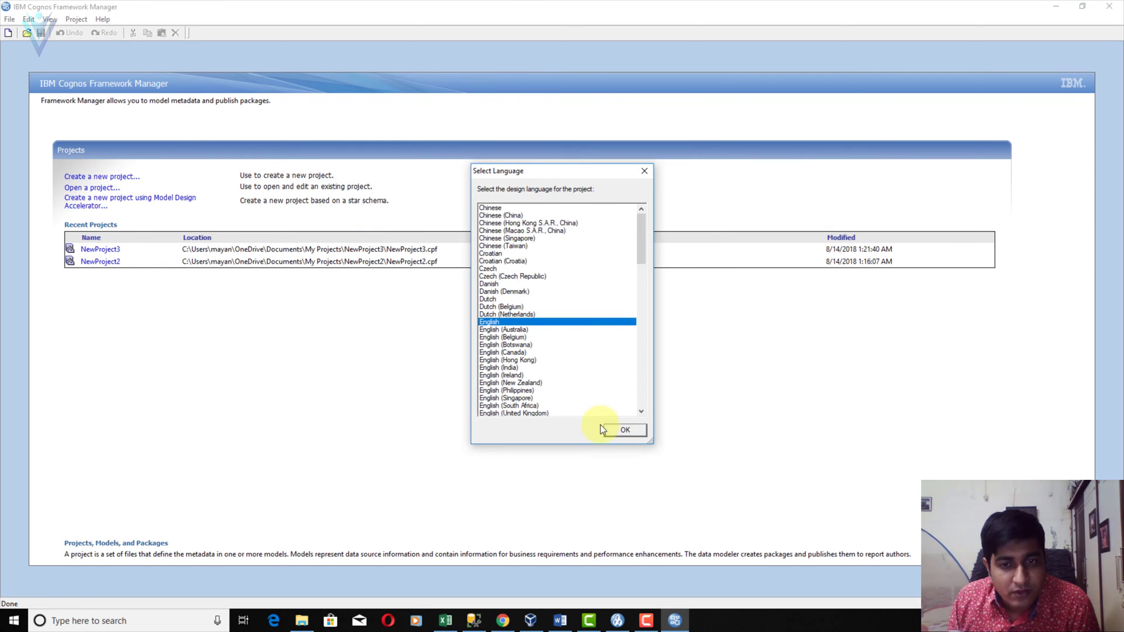
click(615, 430)
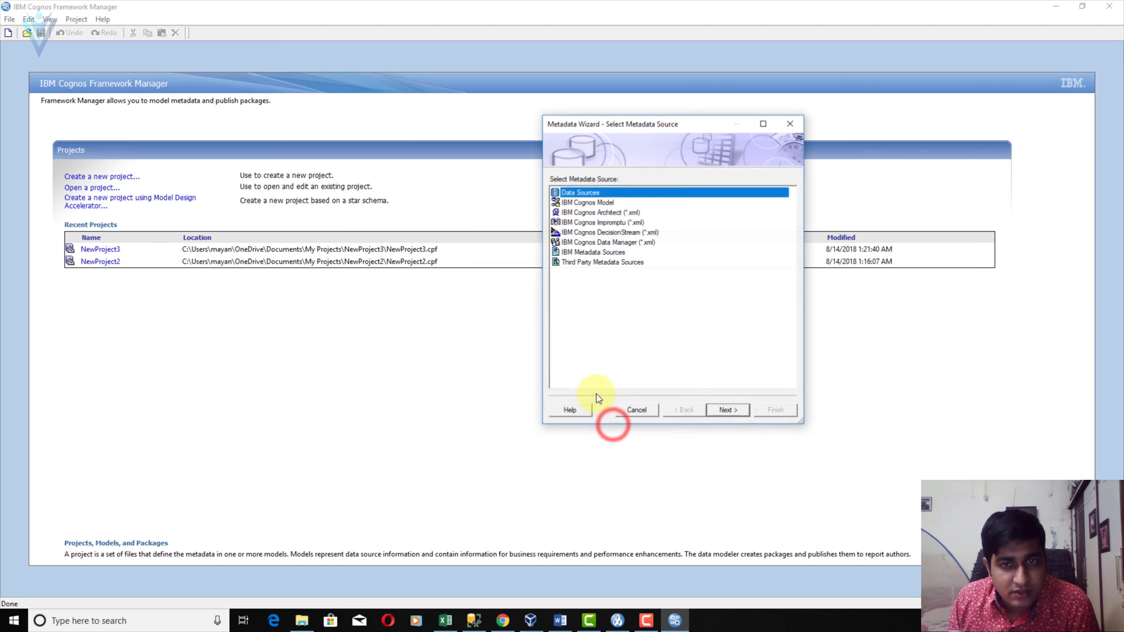
click(726, 413)
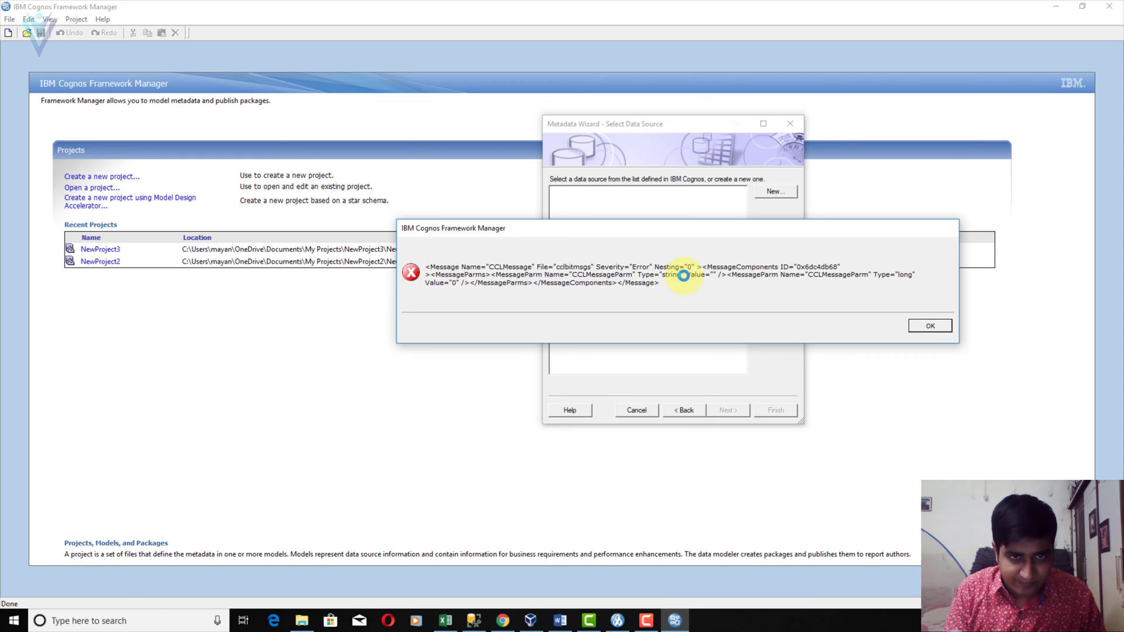
Dismiss the data source error so the Metadata Wizard closes, then return to Chrome's New Package folder
key(Return)
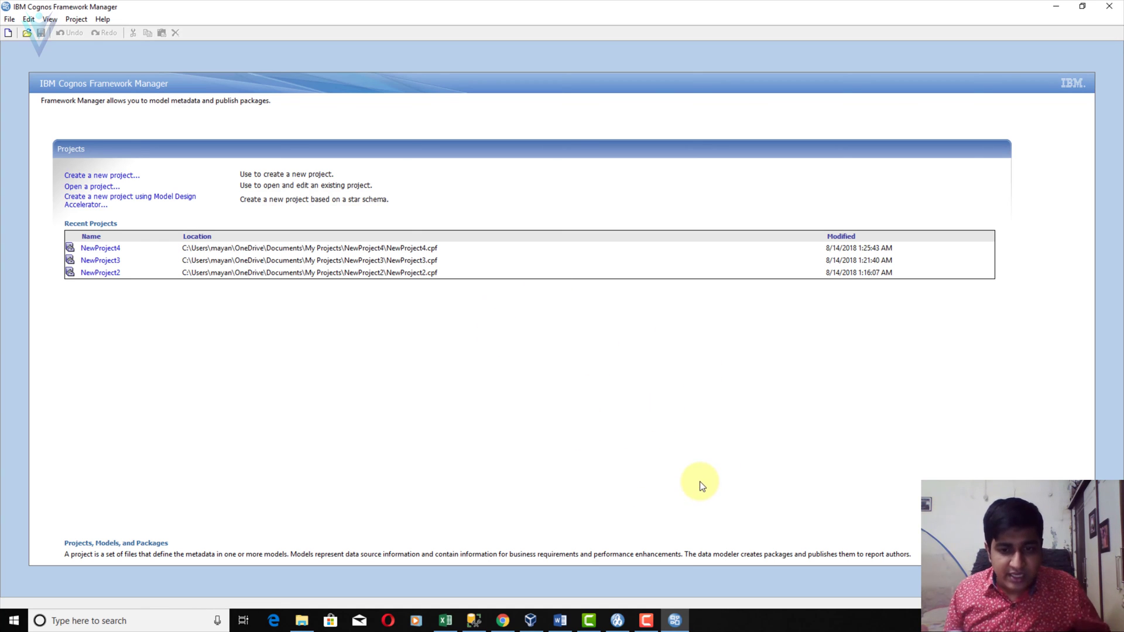
click(677, 626)
Load localhost:9300/p2pd/servlet/dispatch in a new Chrome tab to reach Public Folders
click(362, 11)
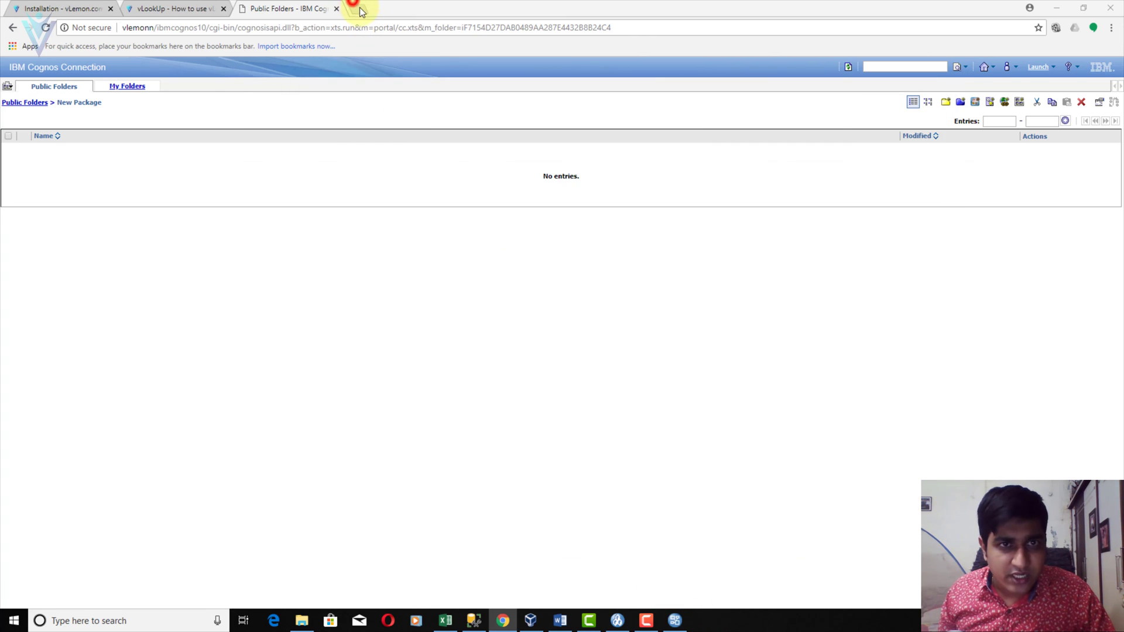
click(354, 9)
text(localhost:9300/p2pd/servlet/dispatch)
key(Return)
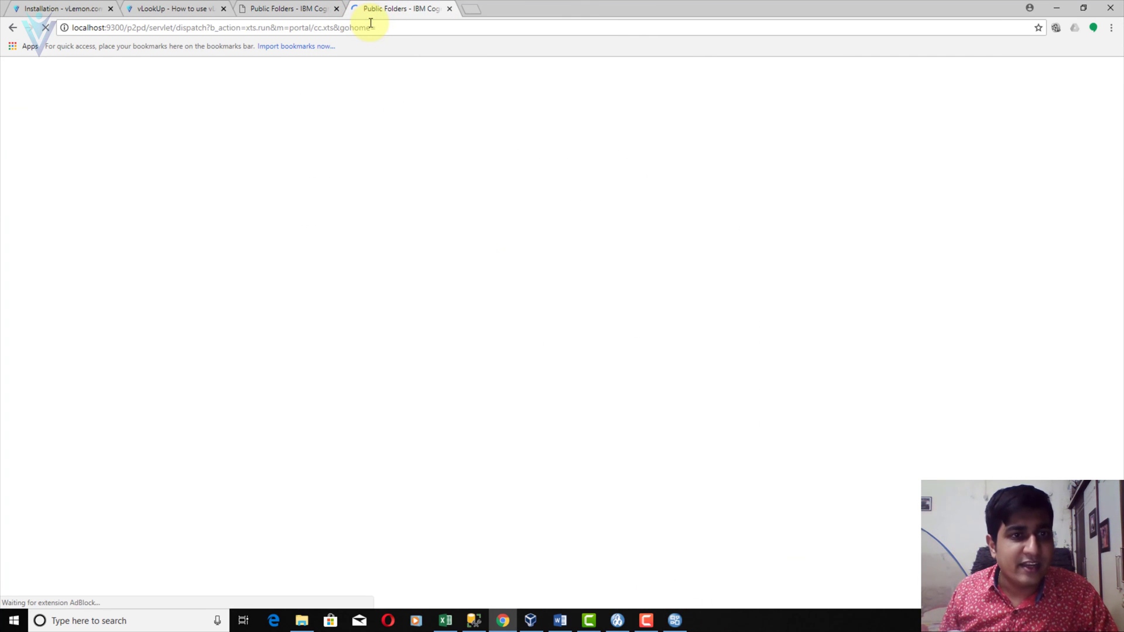
click(370, 24)
In another tab, change the dispatcher host from localhost1 to vlemonn and load it
click(471, 11)
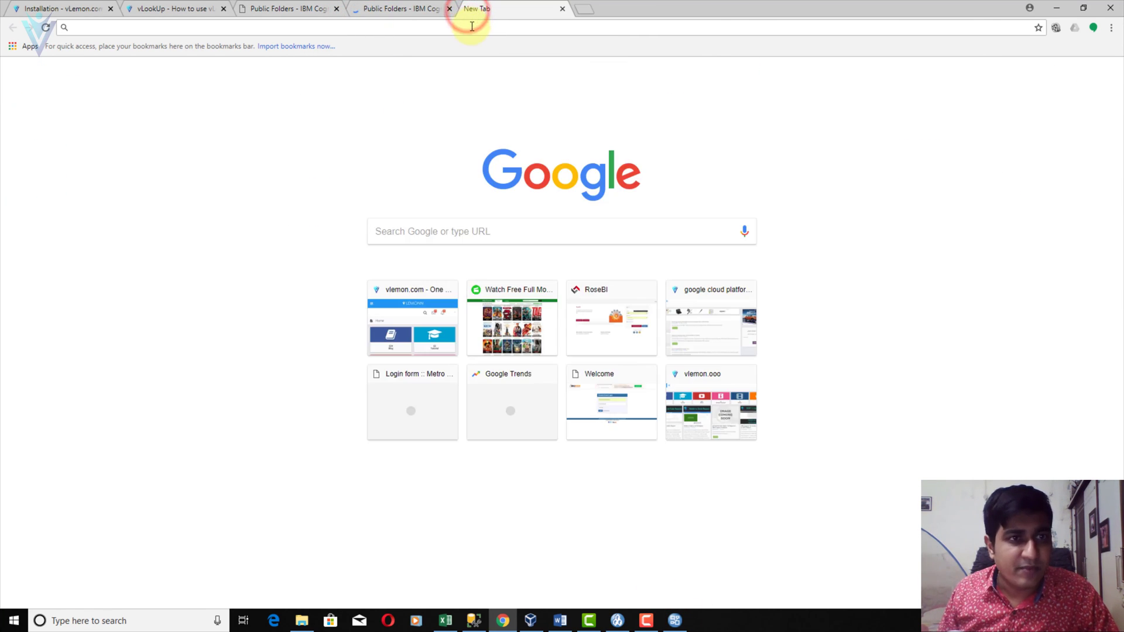
text(http://localhost1:9300/p2pd/servlet/dispatch)
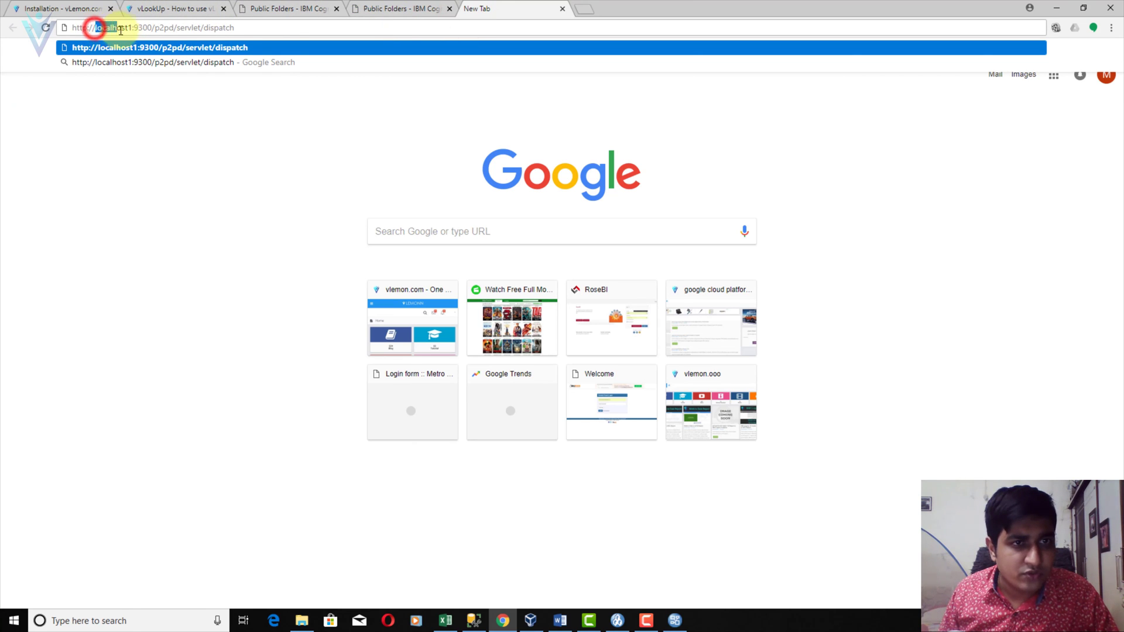
drag(95, 27, 131, 30)
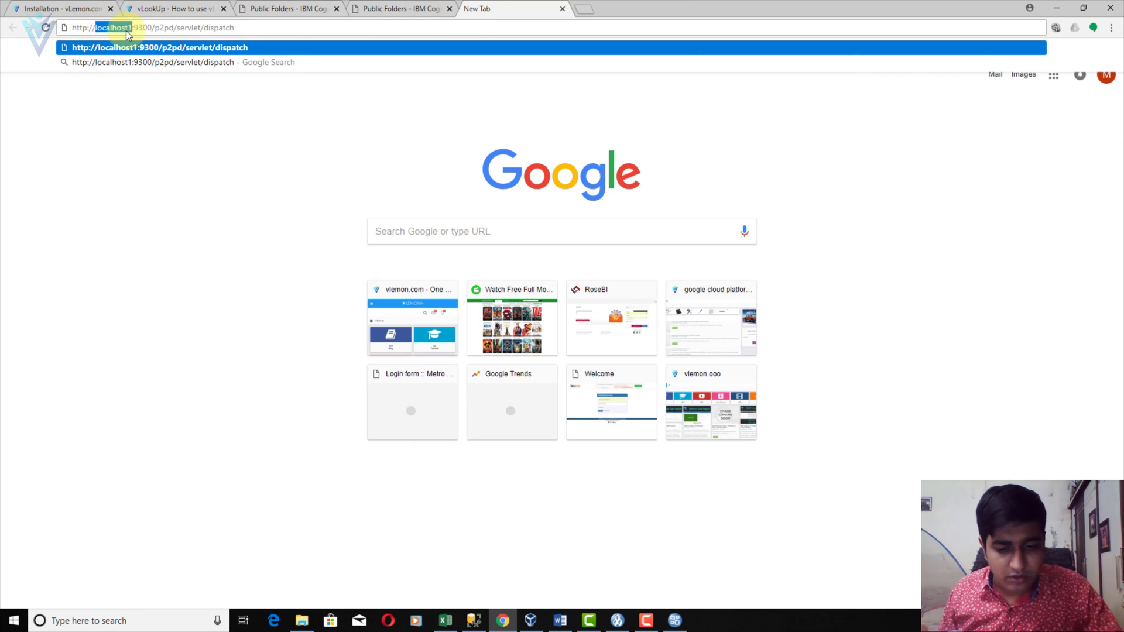
text(vlemonn)
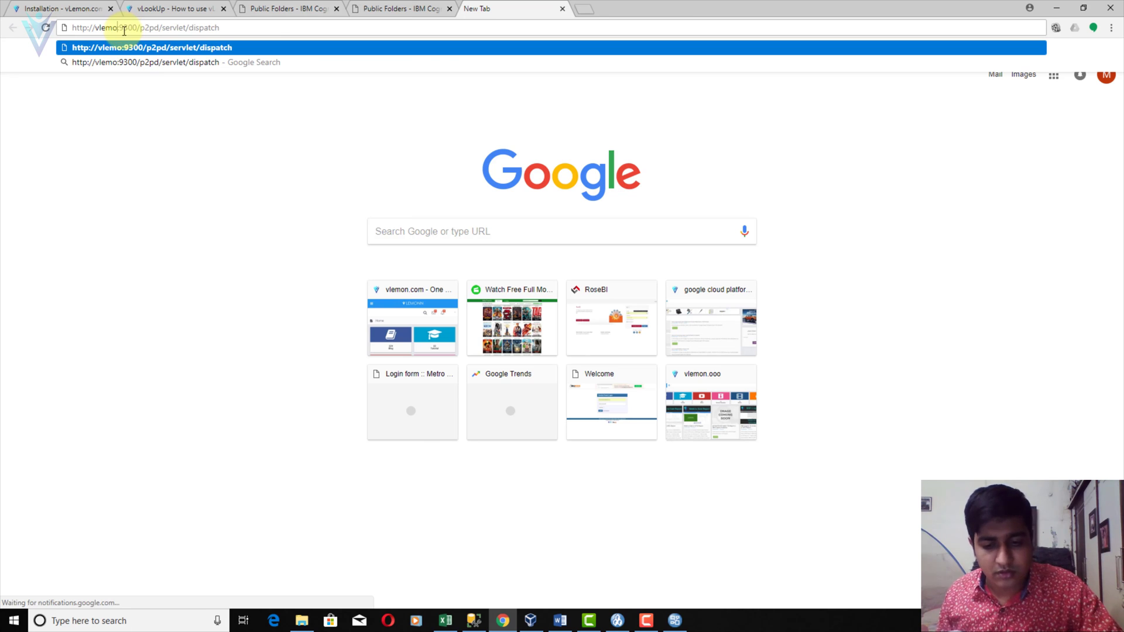
key(Return)
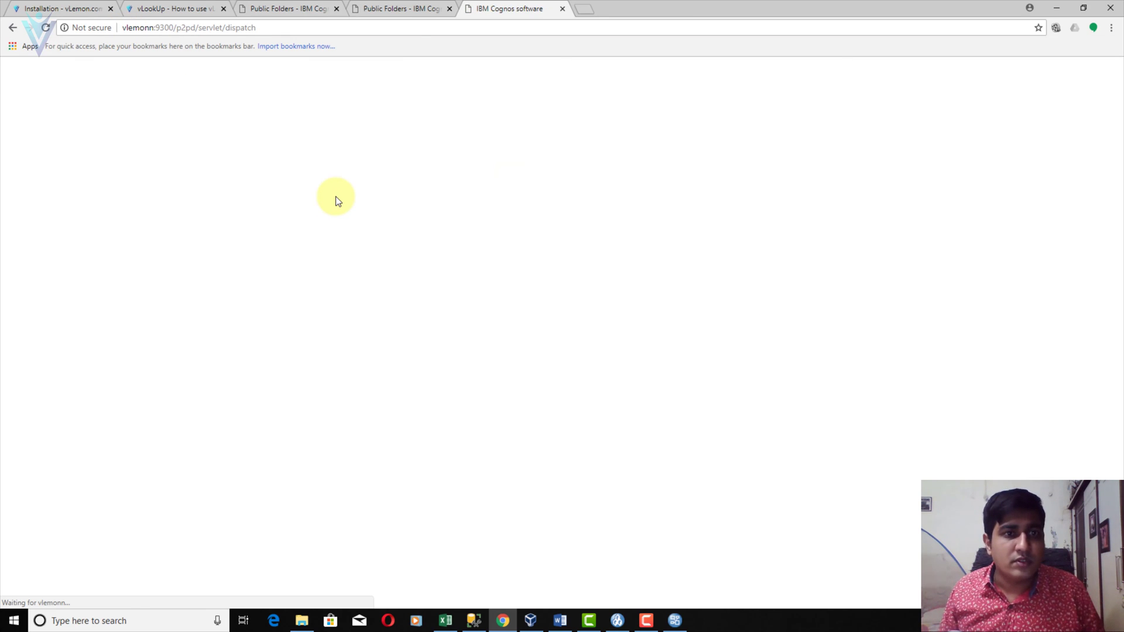
Compare the two Public Folders pages, settling on the localhost one listing New Package, Tutorial and vLemon
click(398, 8)
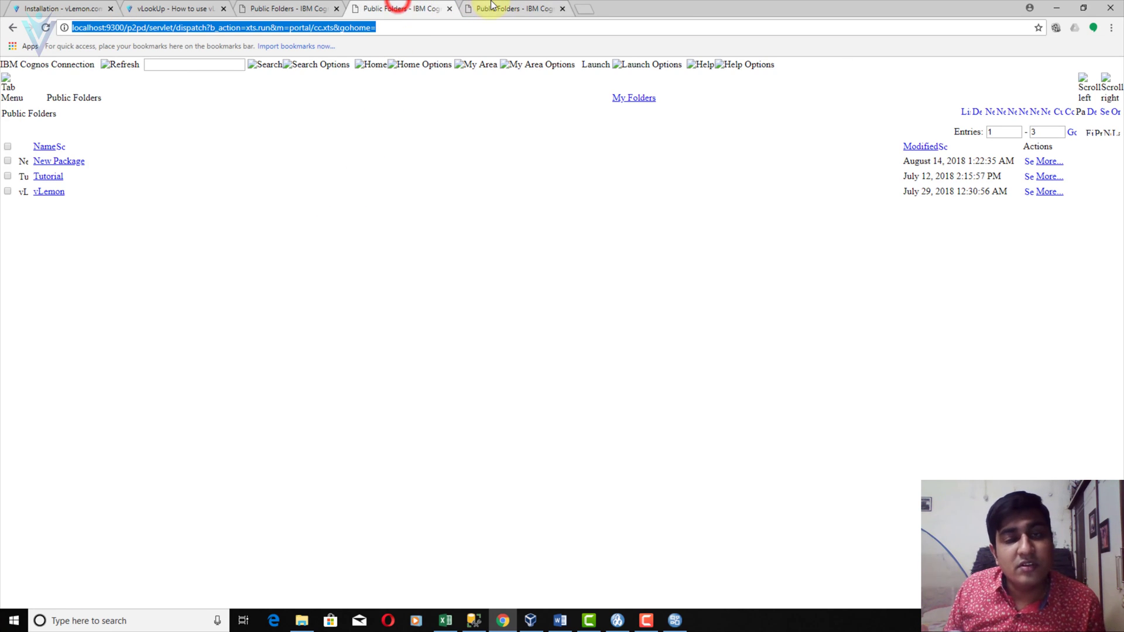
click(492, 7)
click(434, 8)
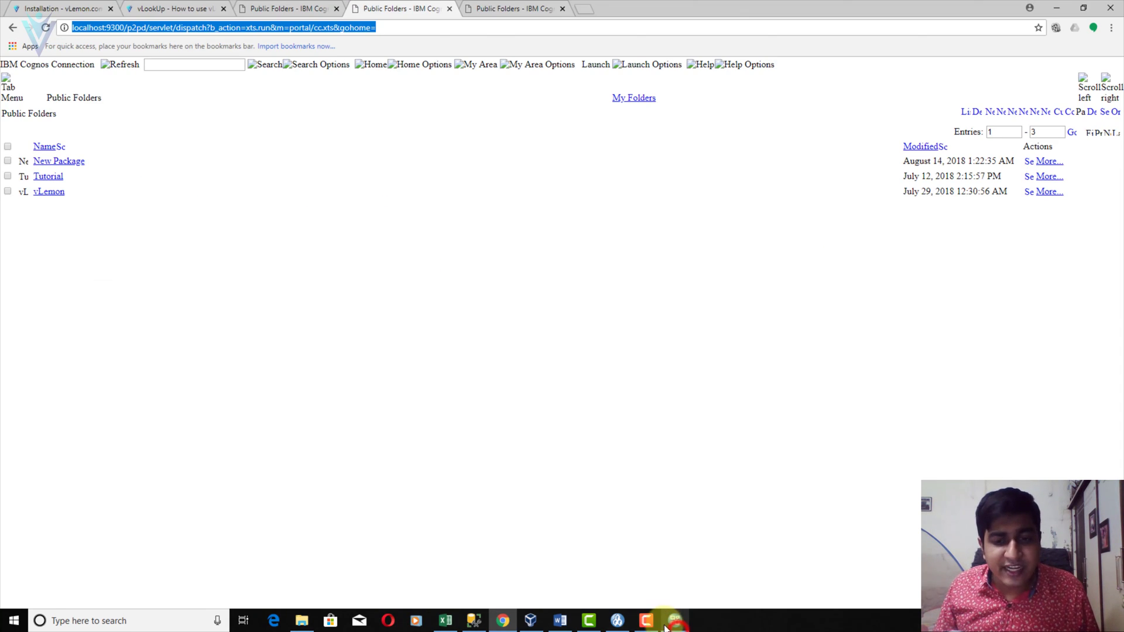
click(618, 621)
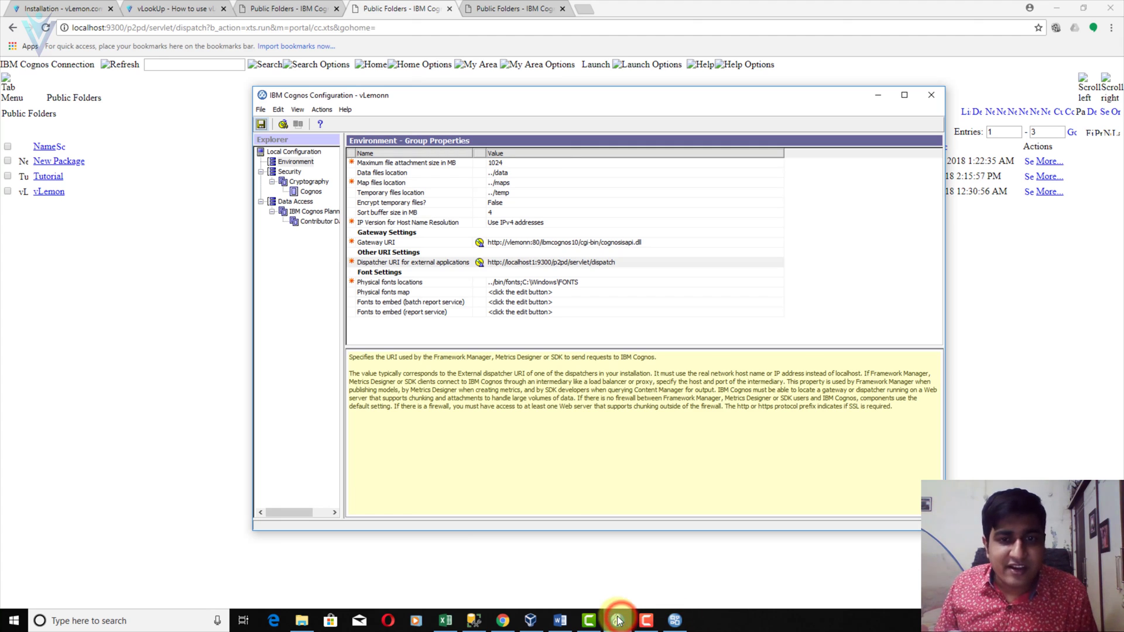
click(612, 264)
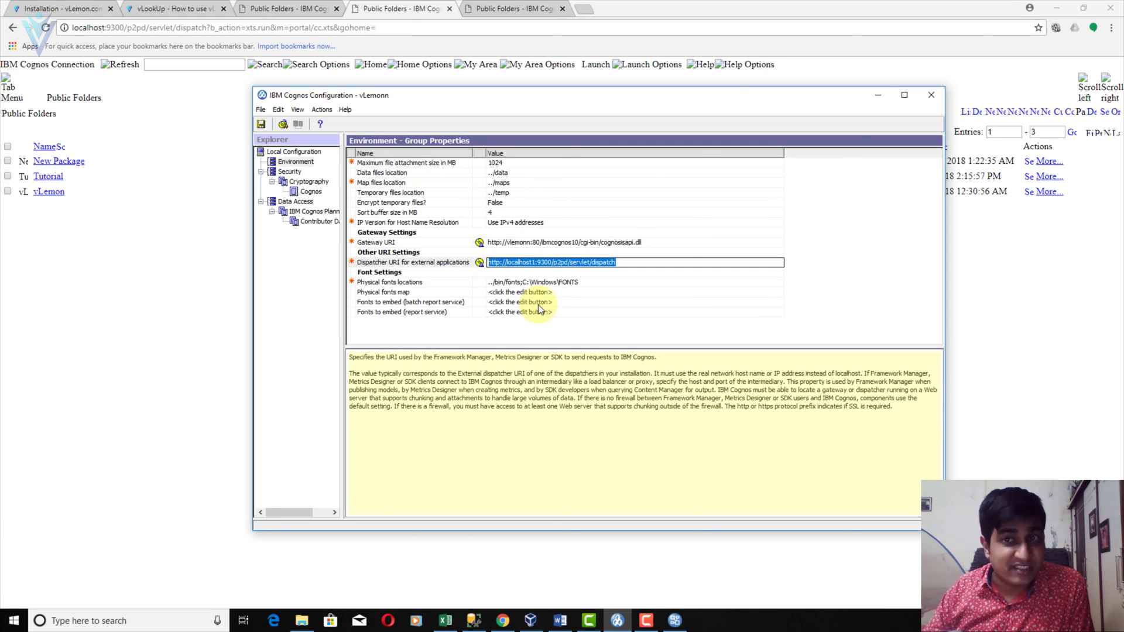